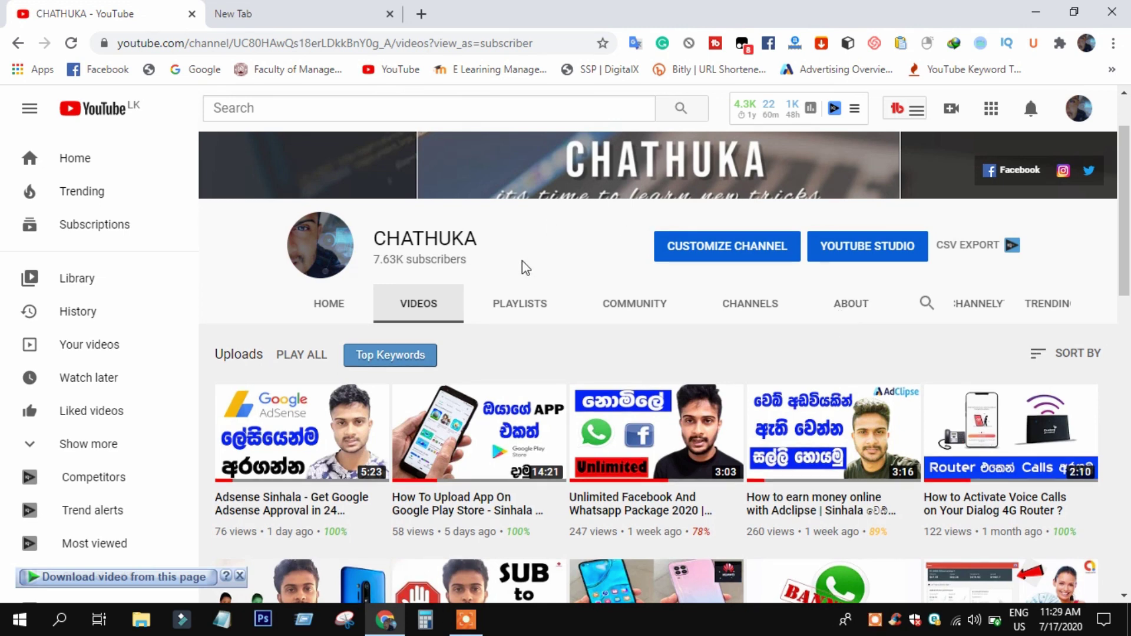
Step: Search Google for 'cv template' from the empty new tab
scroll(518, 288, "up", 2)
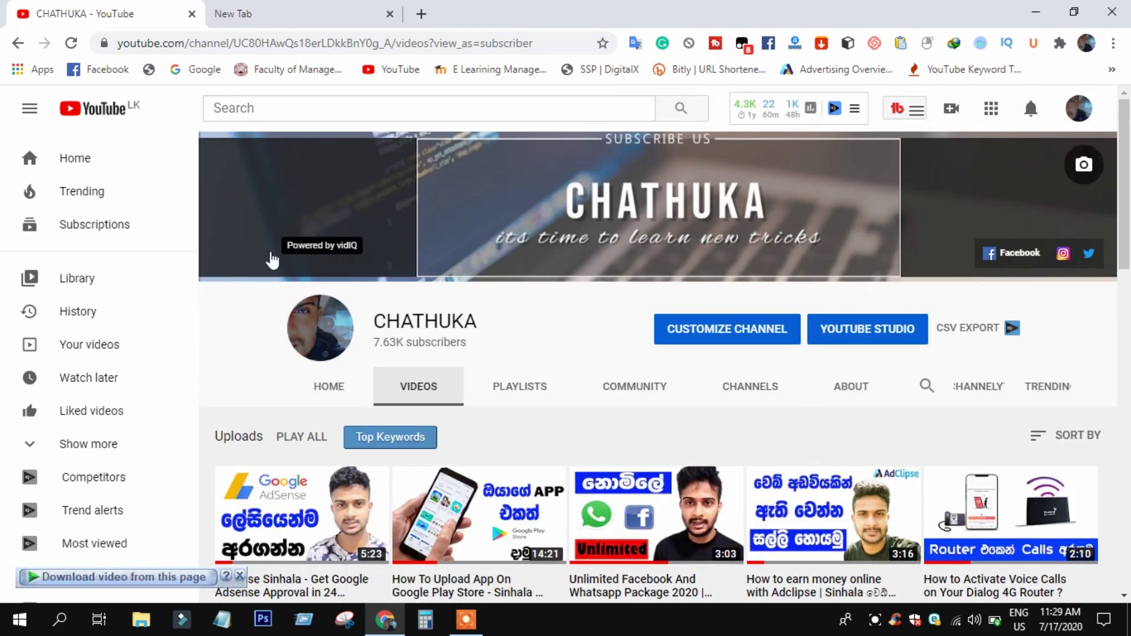
scroll(346, 214, "down", 2)
scroll(348, 169, "up", 2)
scroll(769, 276, "down", 3)
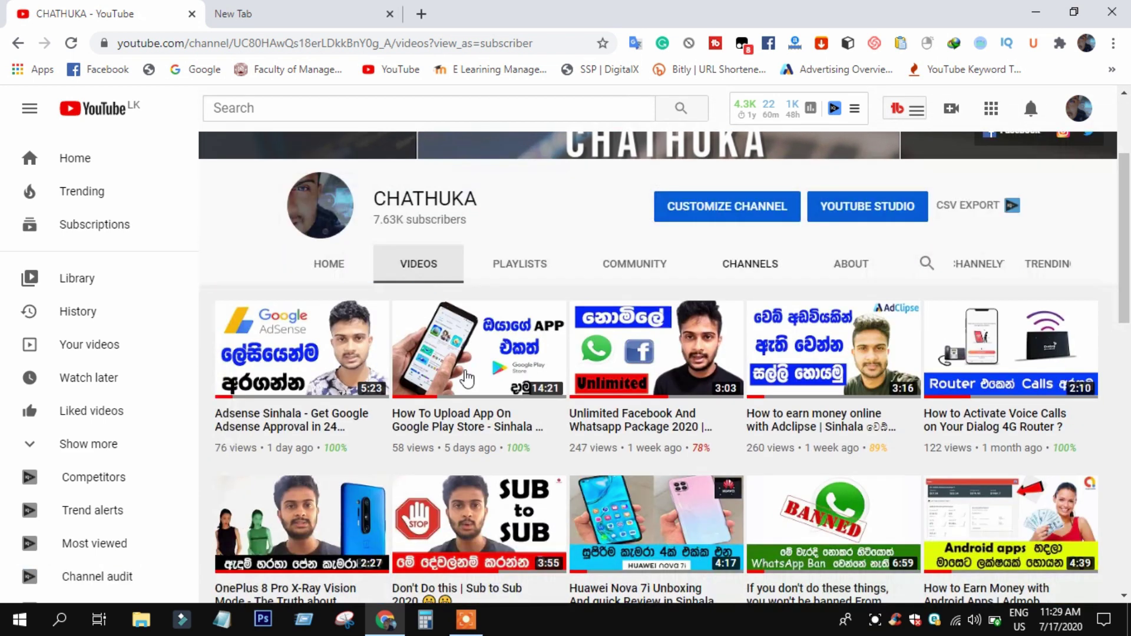
scroll(658, 443, "down", 3)
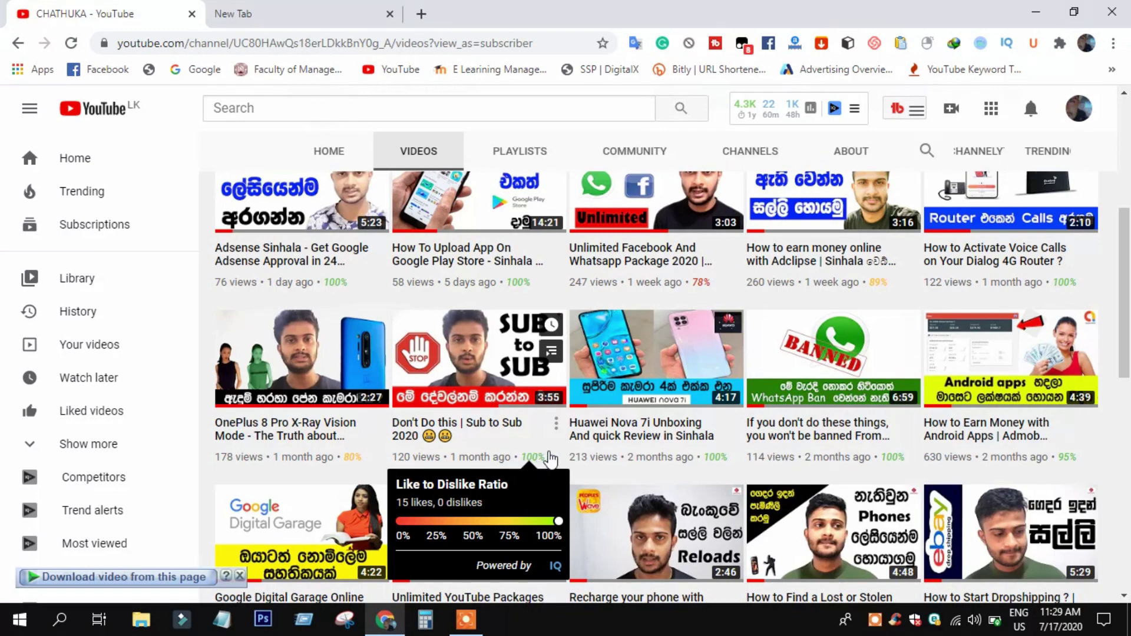
scroll(550, 457, "up", 6)
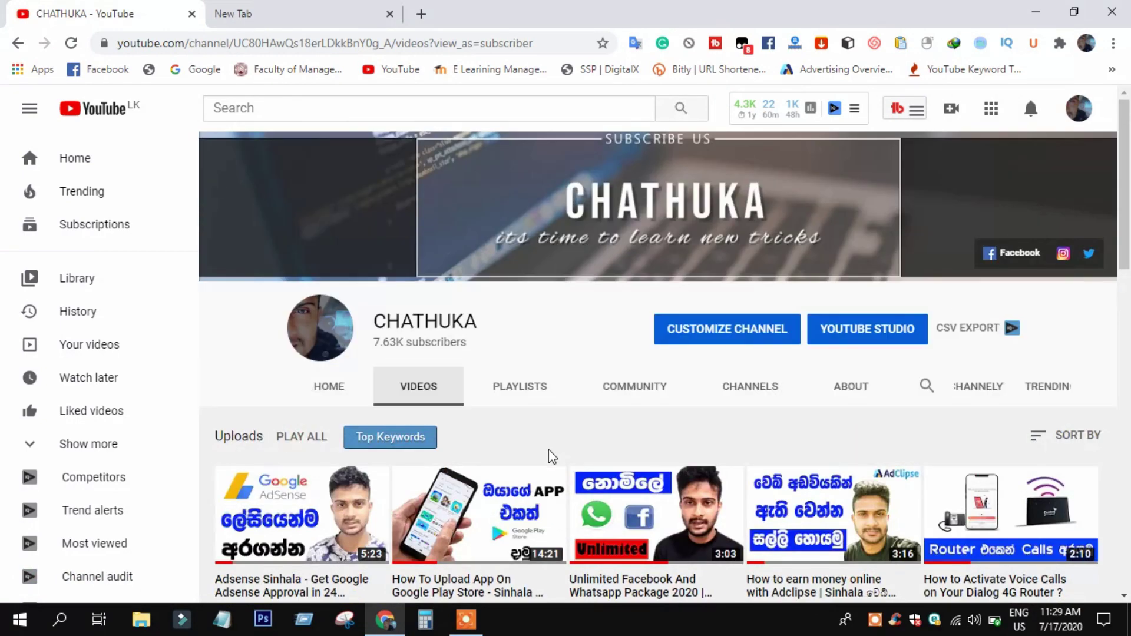
left_click(292, 8)
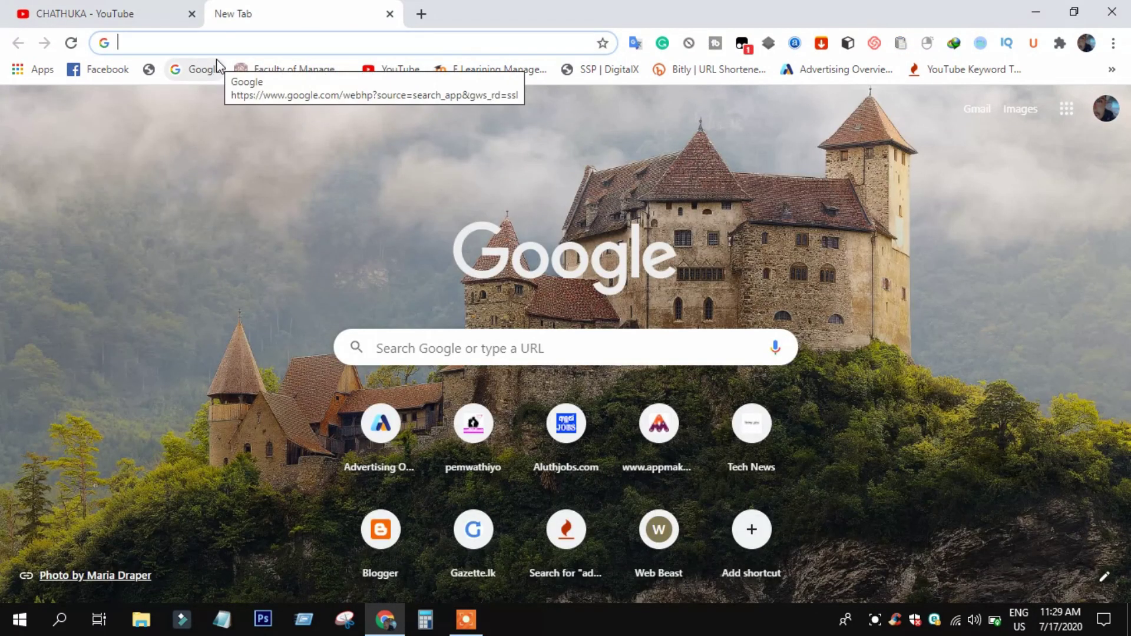
type("cv")
key("Return")
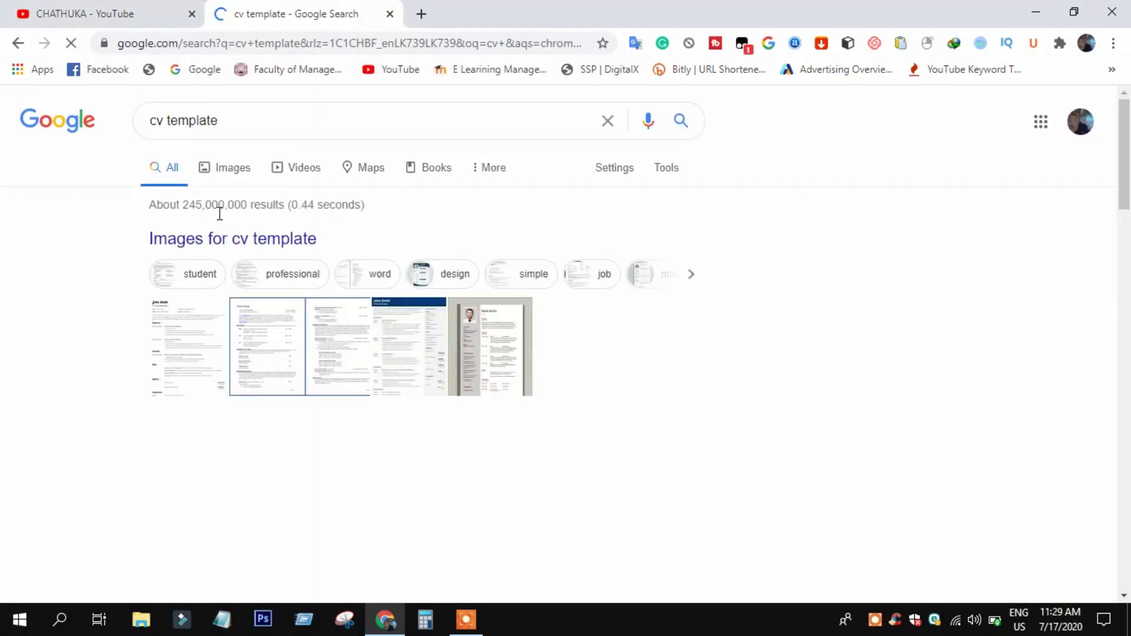
Step: Find the cv-template.com result among the search results and open it
scroll(149, 409, "down", 3)
scroll(114, 396, "down", 7)
scroll(158, 359, "down", 3)
scroll(183, 355, "up", 6)
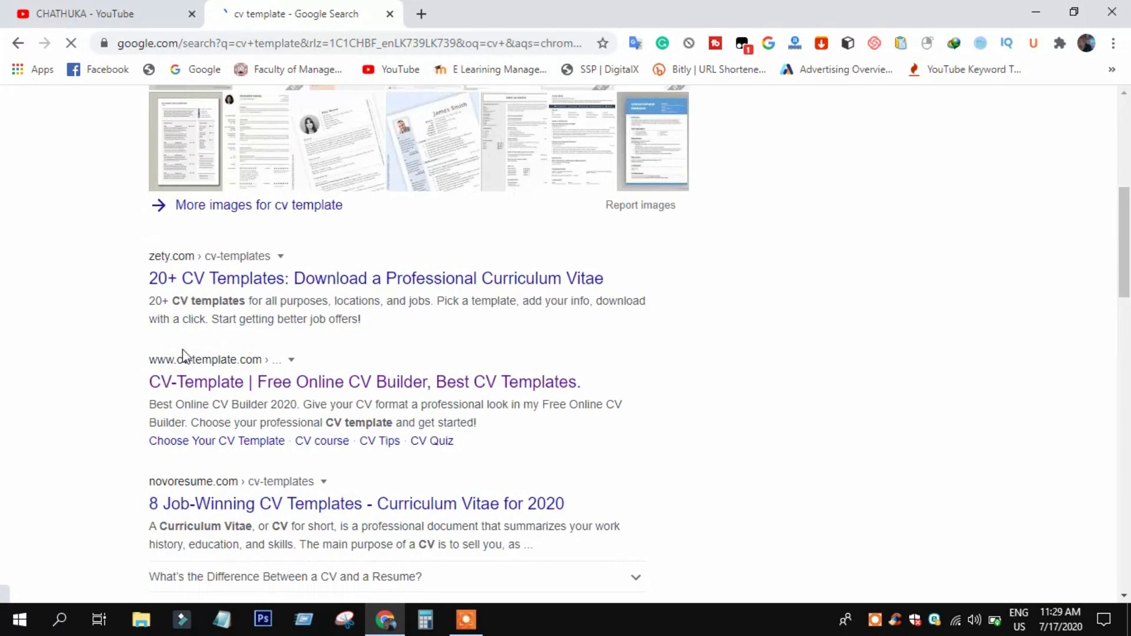
scroll(126, 217, "up", 4)
scroll(126, 216, "up", 3)
scroll(189, 361, "down", 5)
scroll(189, 372, "down", 1)
scroll(189, 371, "down", 2)
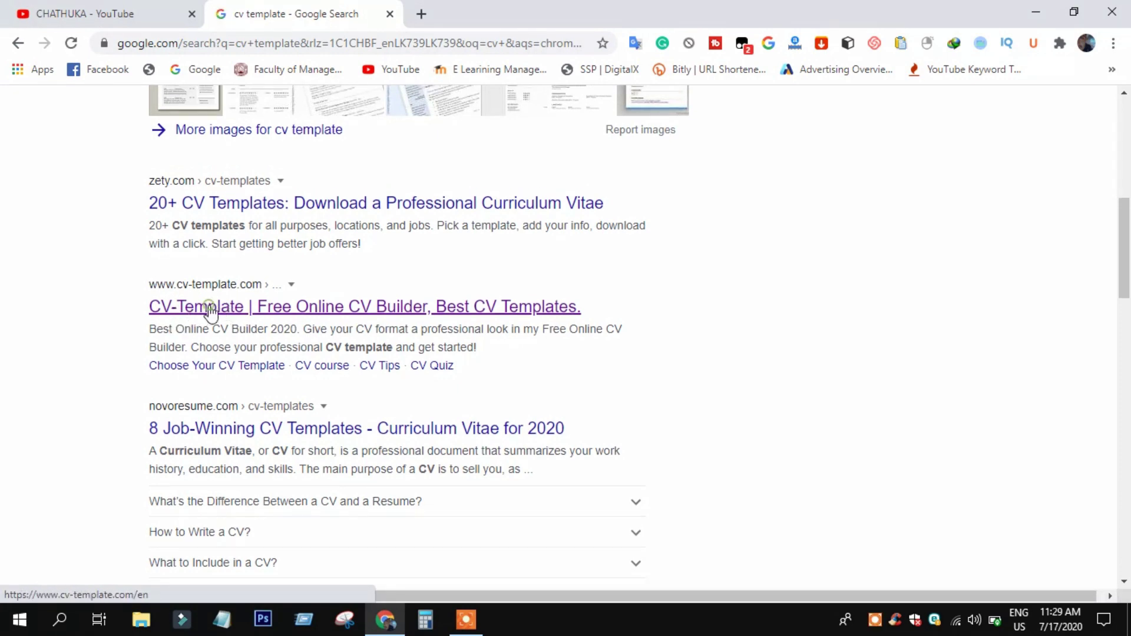
scroll(328, 281, "up", 1)
left_click(330, 285)
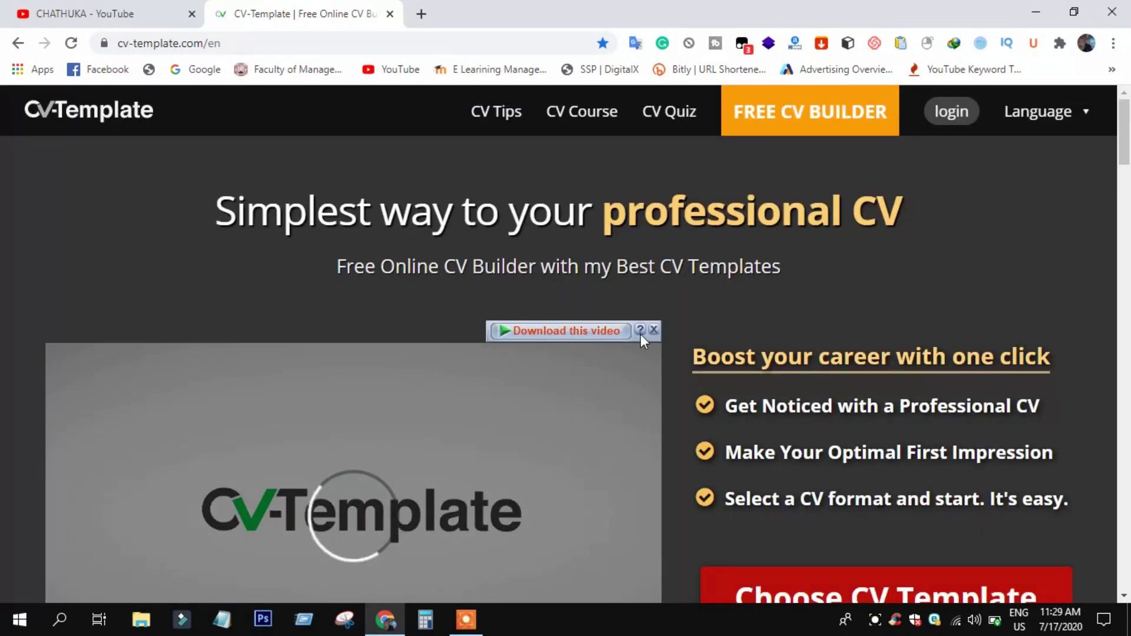
Step: Pause the CV-Template intro video partway through and go to the login page
scroll(277, 429, "down", 1)
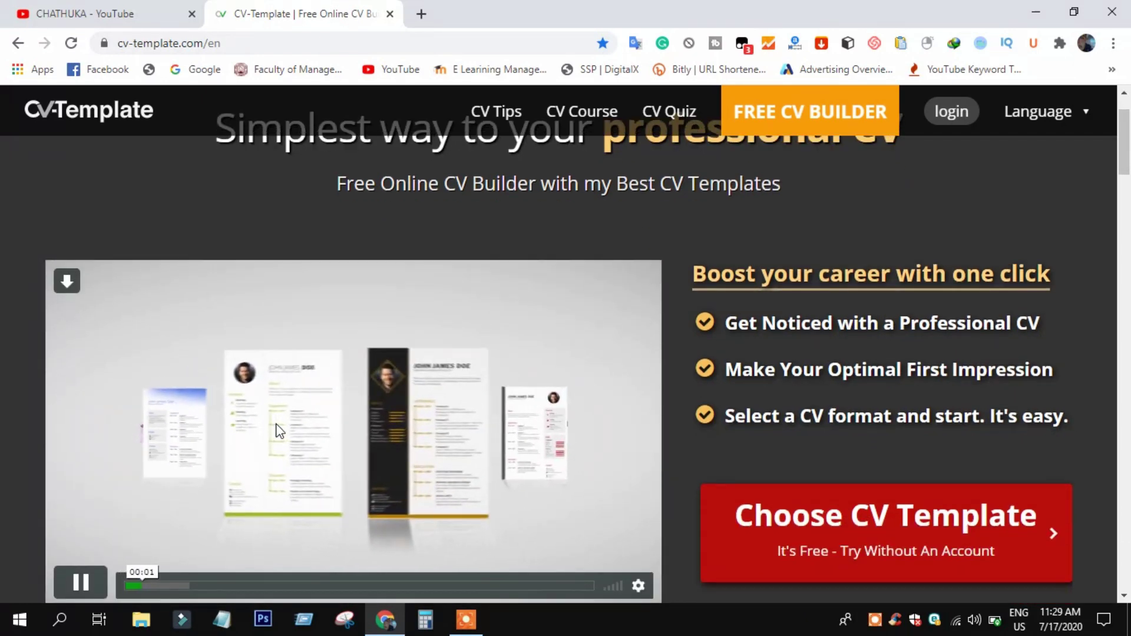
scroll(278, 429, "down", 3)
scroll(277, 429, "up", 3)
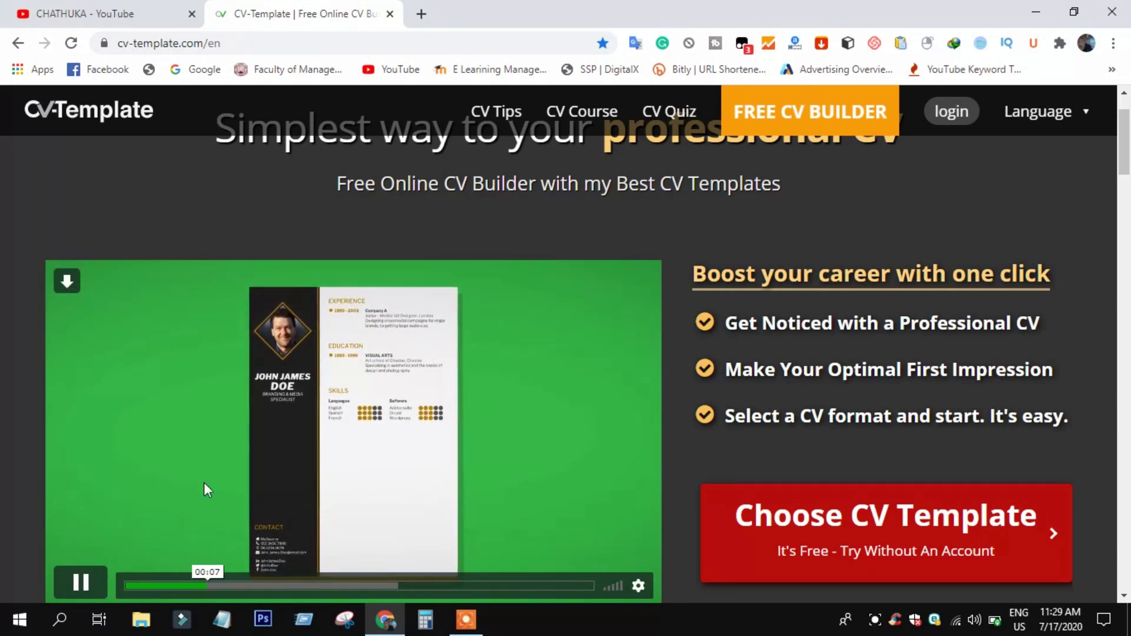
scroll(189, 356, "down", 1)
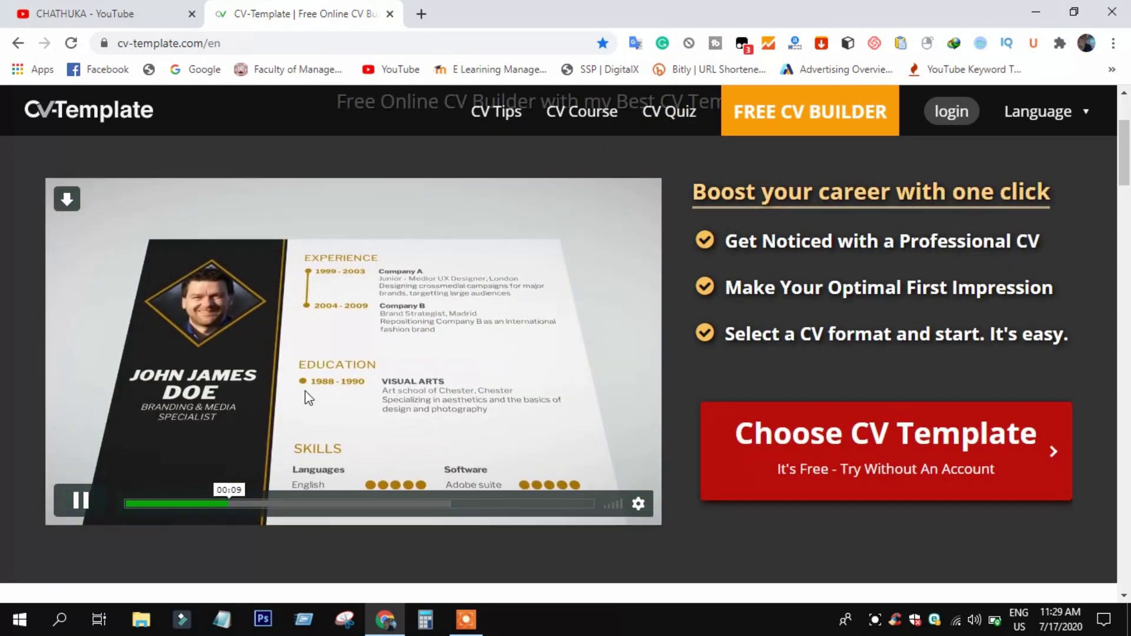
scroll(306, 392, "up", 1)
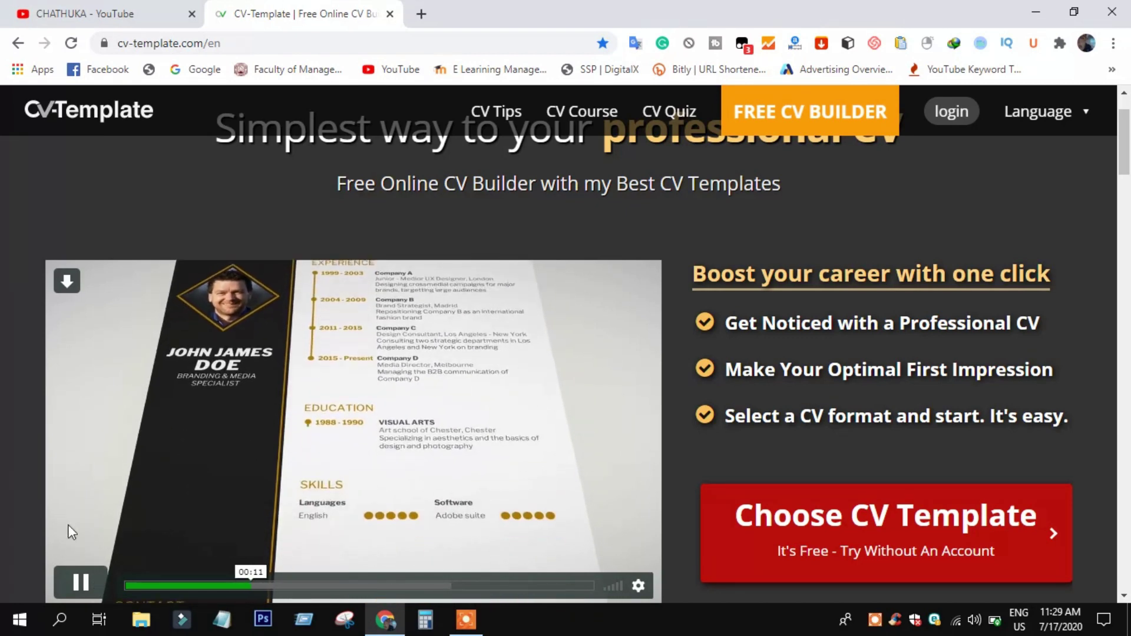
left_click(81, 582)
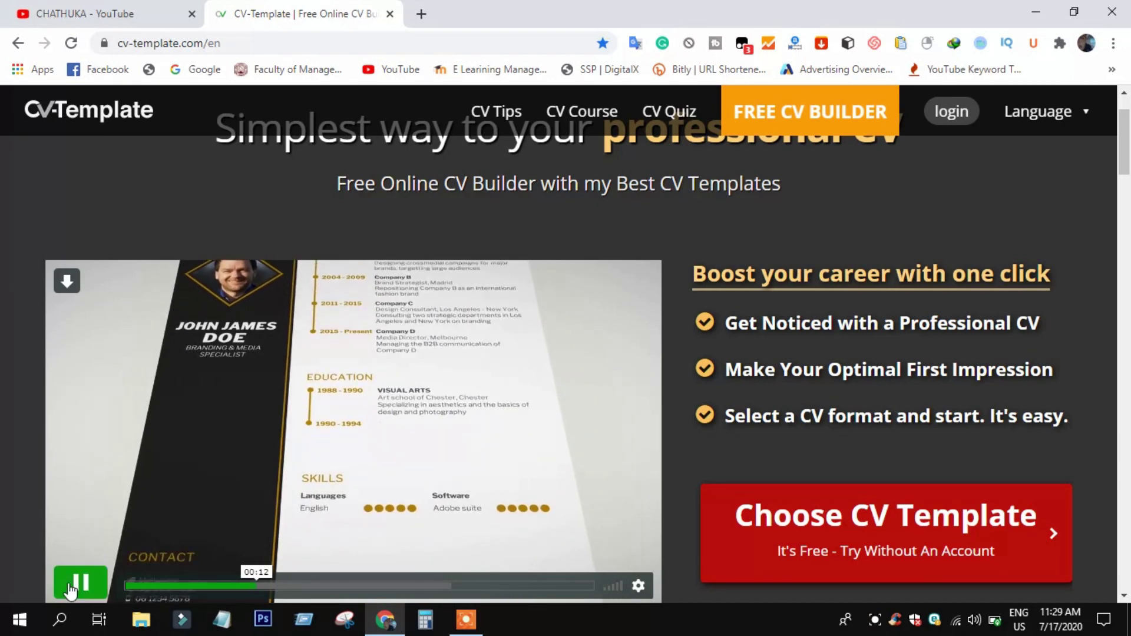
left_click(951, 112)
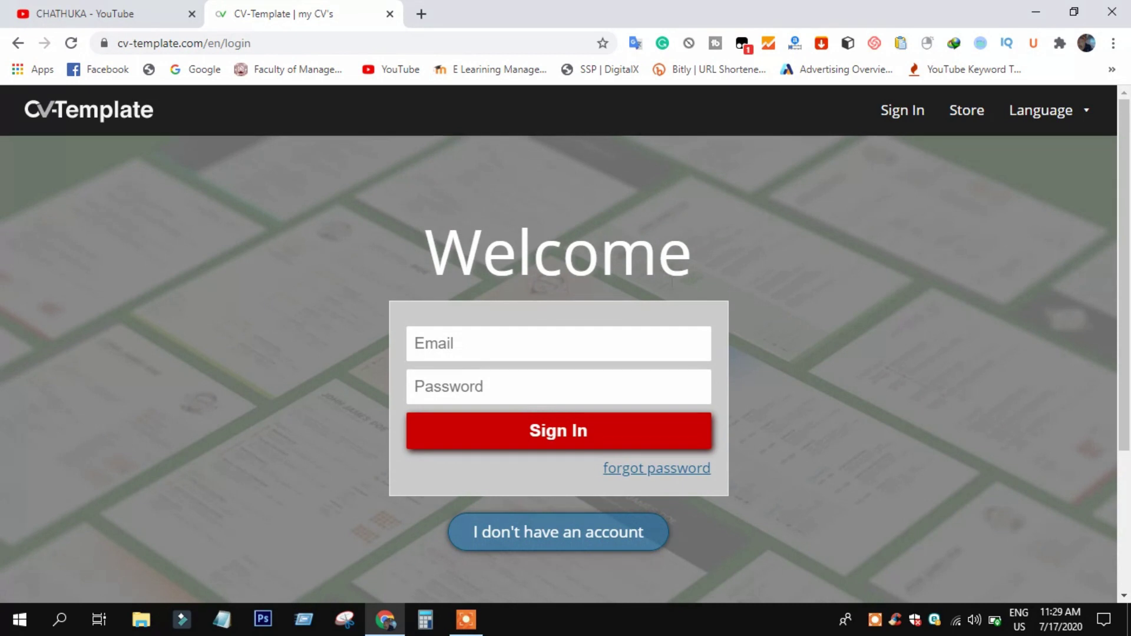
Step: Switch to account creation and fill in the saved name, e-mail and a password
scroll(672, 321, "down", 1)
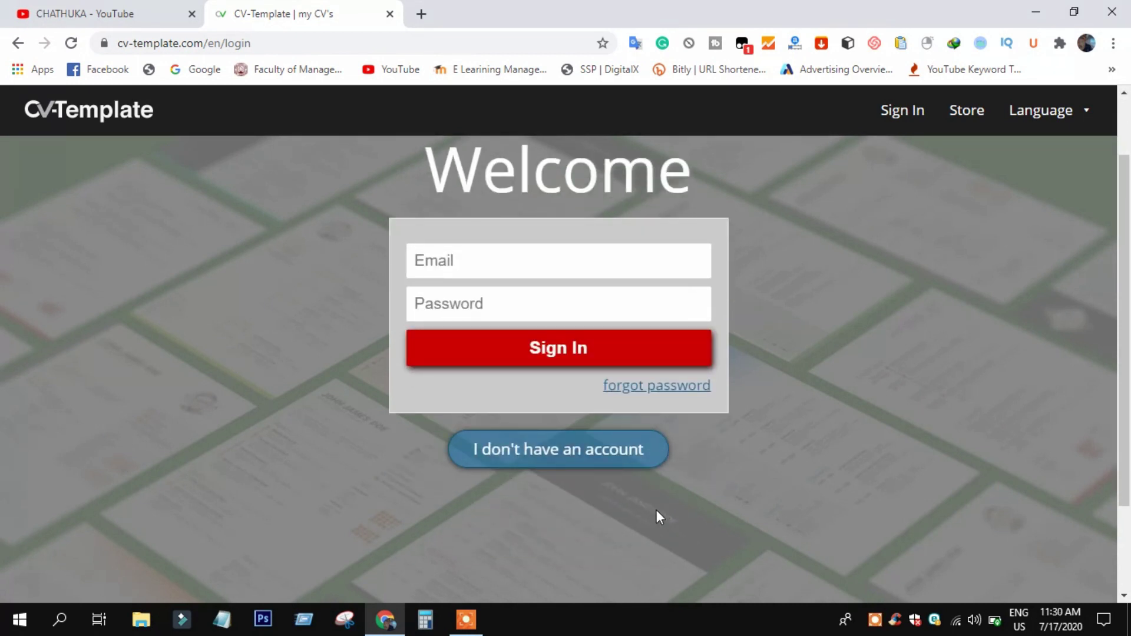
left_click(545, 460)
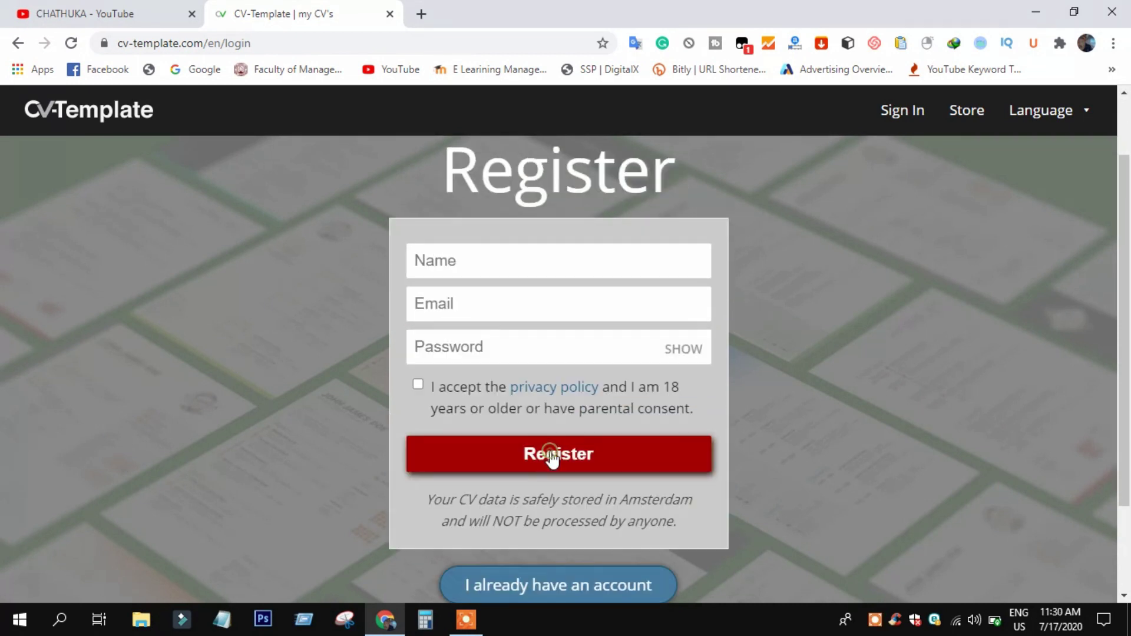
left_click(478, 267)
left_click(502, 304)
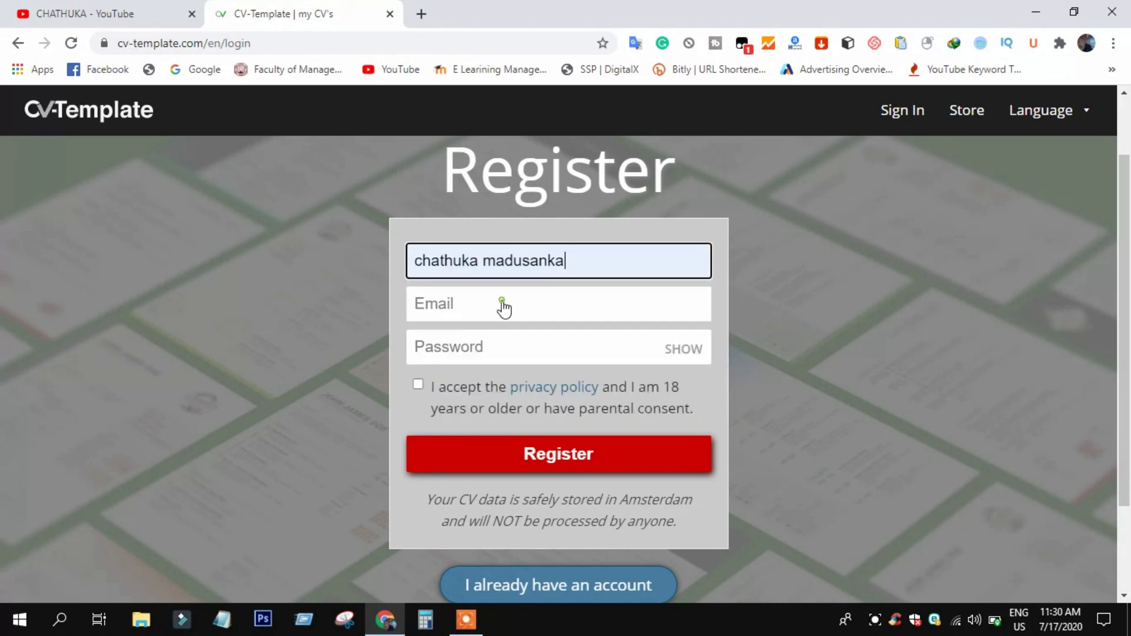
left_click(491, 313)
left_click(494, 347)
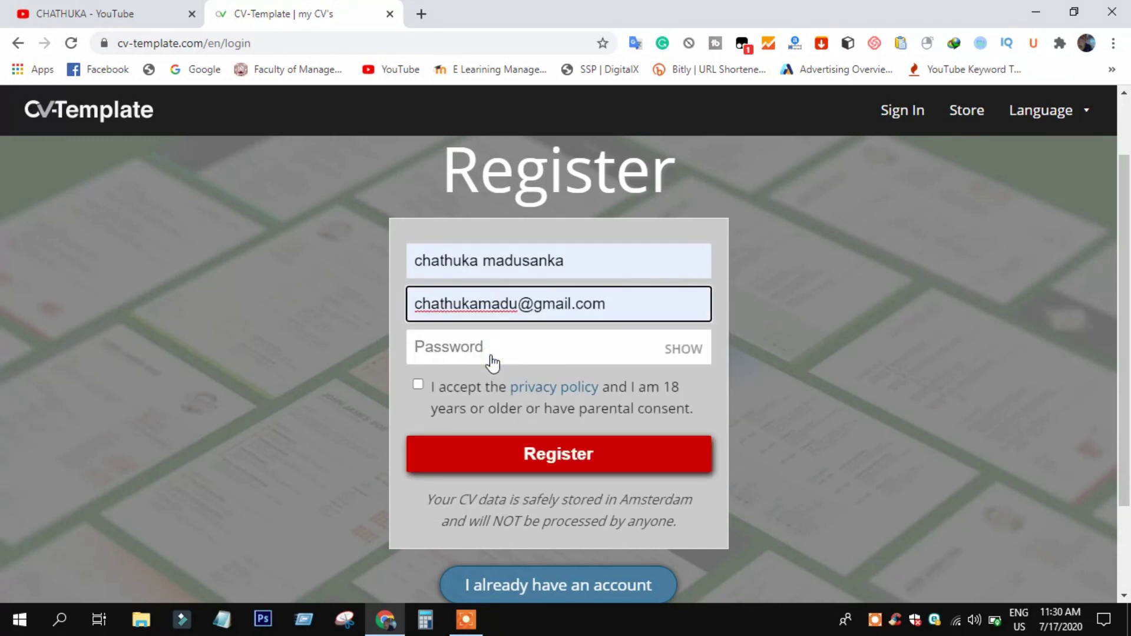
left_click(478, 354)
left_click(675, 351)
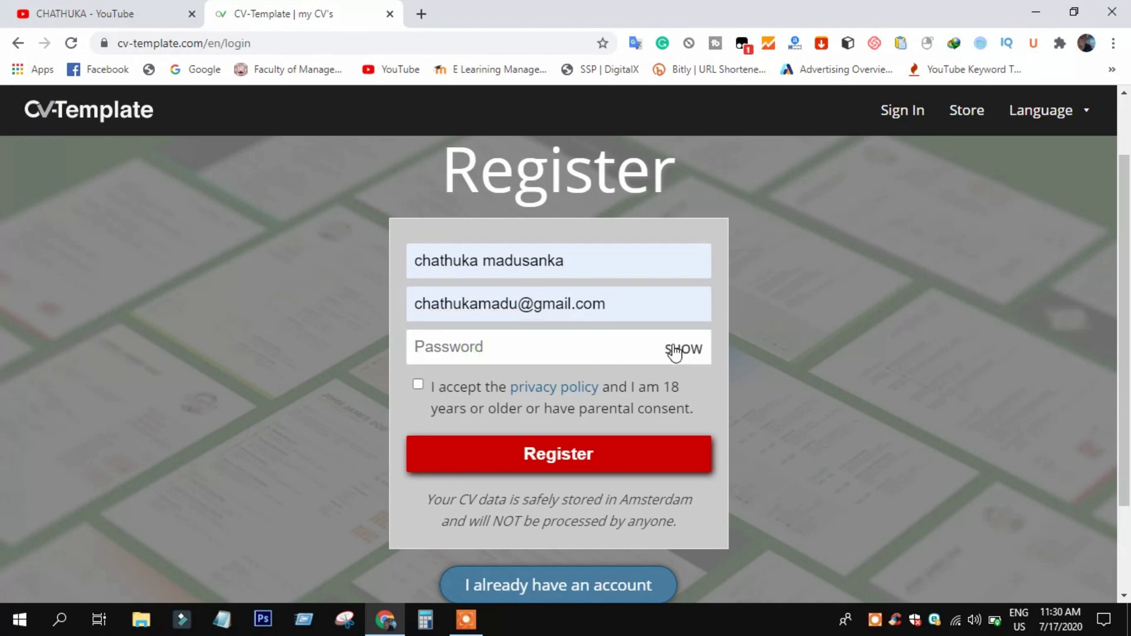
left_click(506, 352)
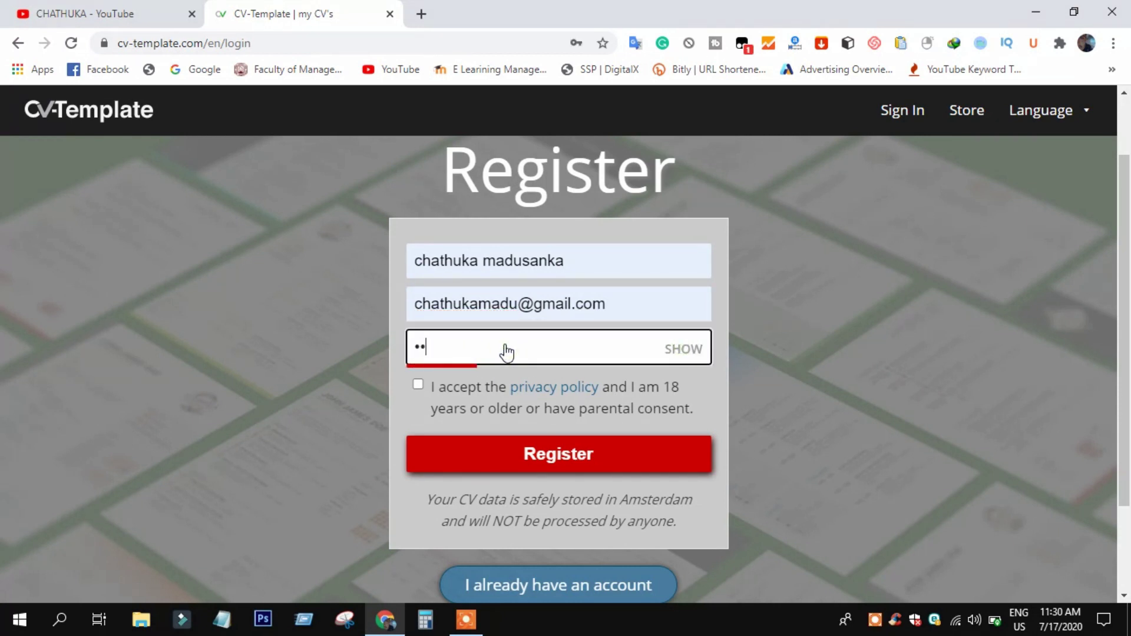
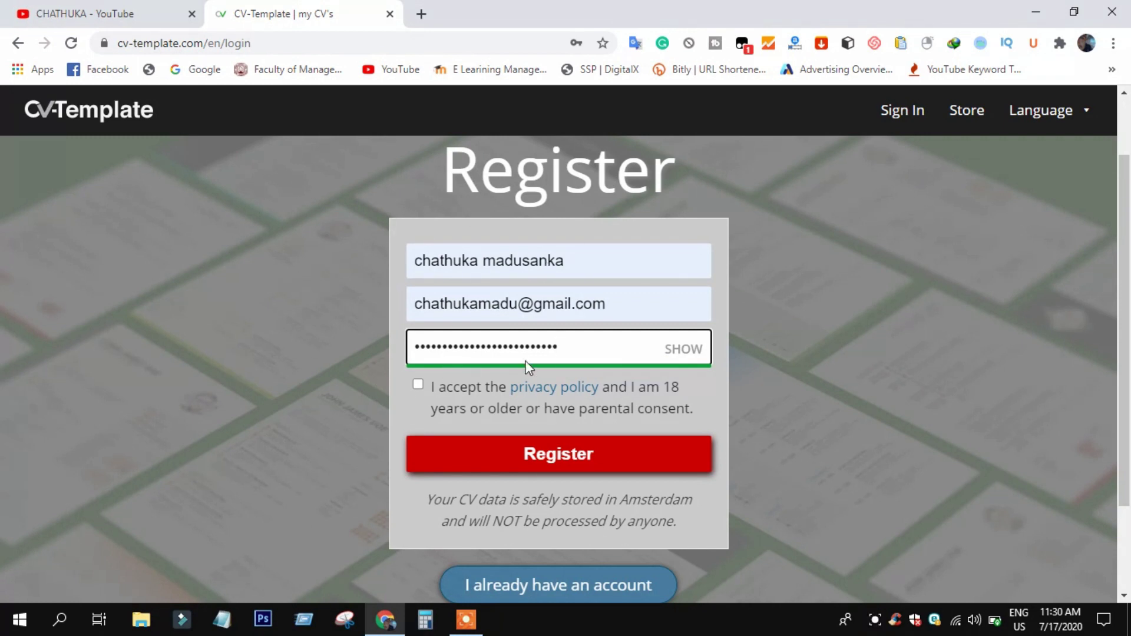
Step: Accept the privacy and age terms, decline the CV guide, and submit the registration
left_click(417, 387)
scroll(451, 398, "down", 2)
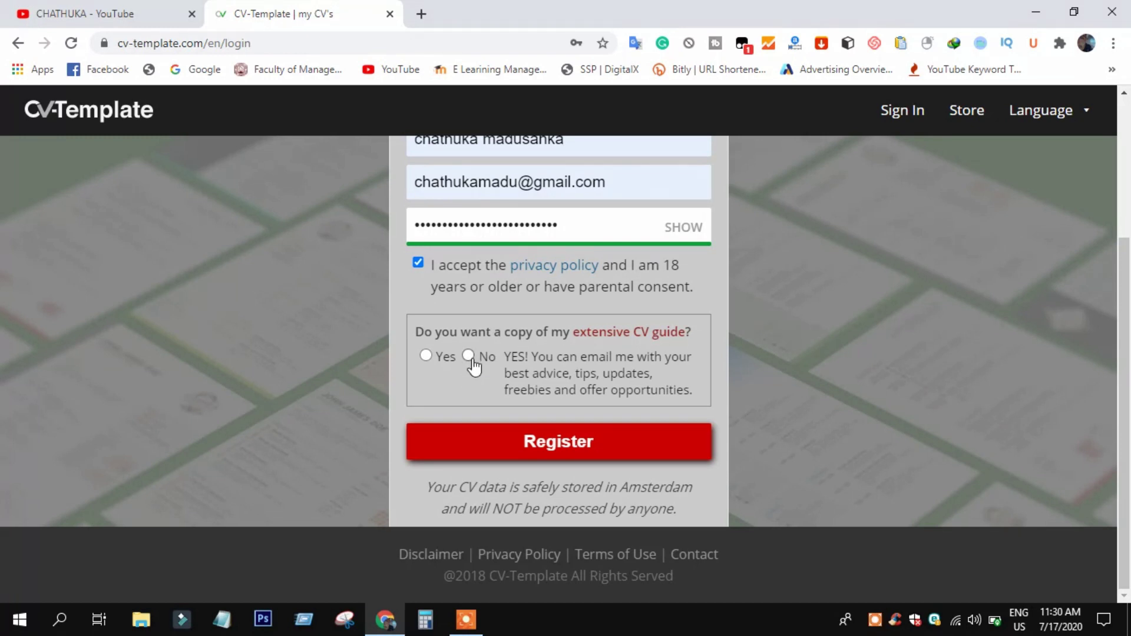
left_click(575, 449)
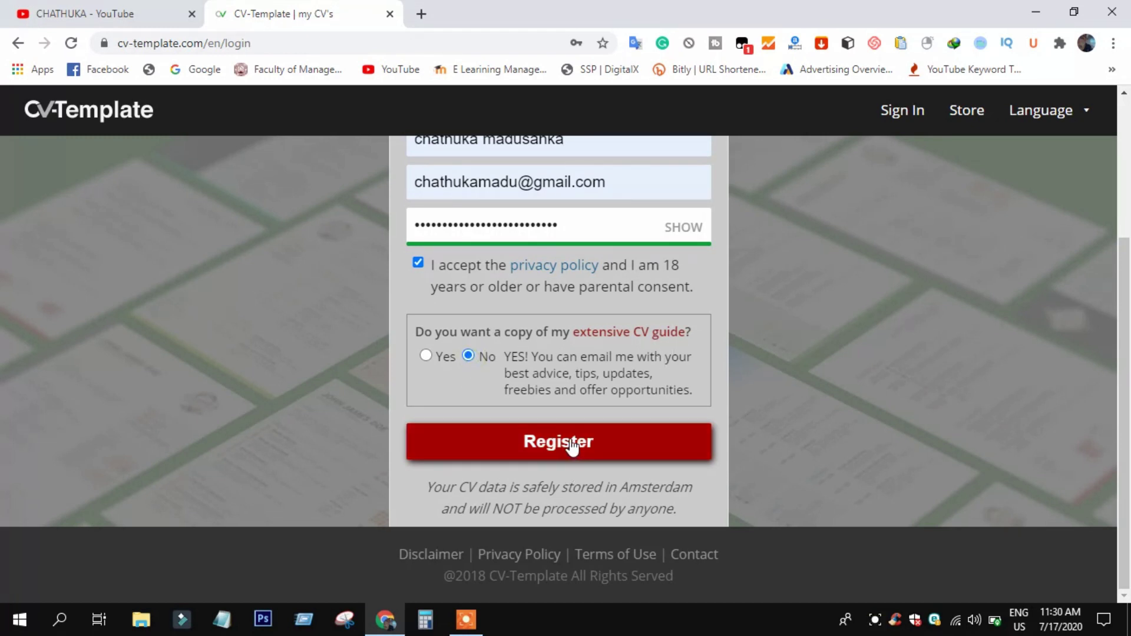
left_click(590, 443)
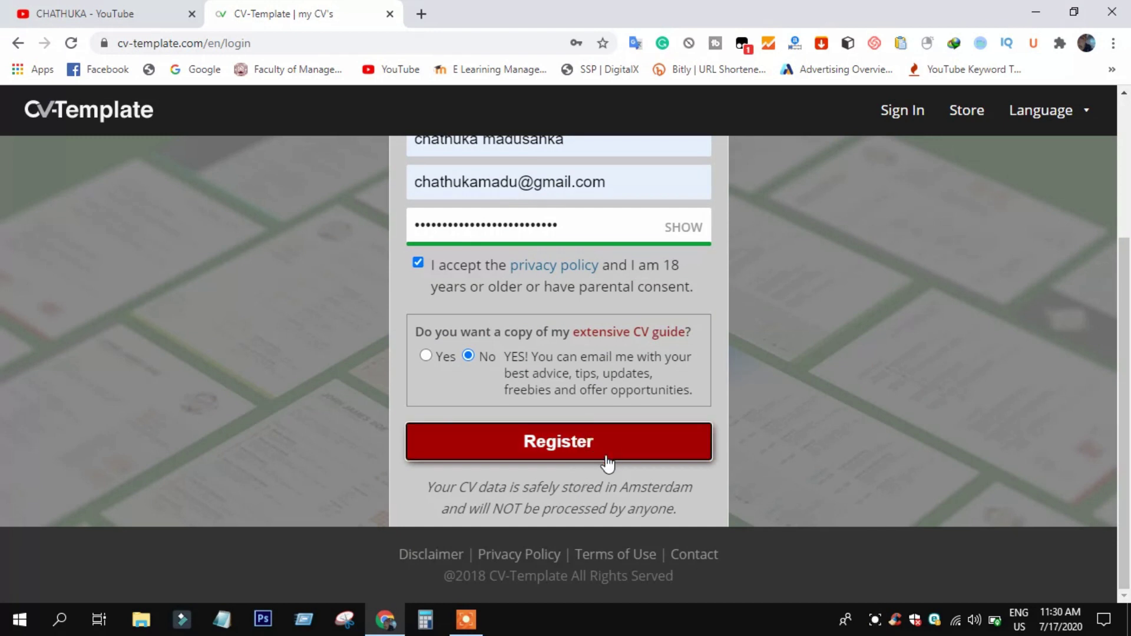
scroll(615, 457, "up", 1)
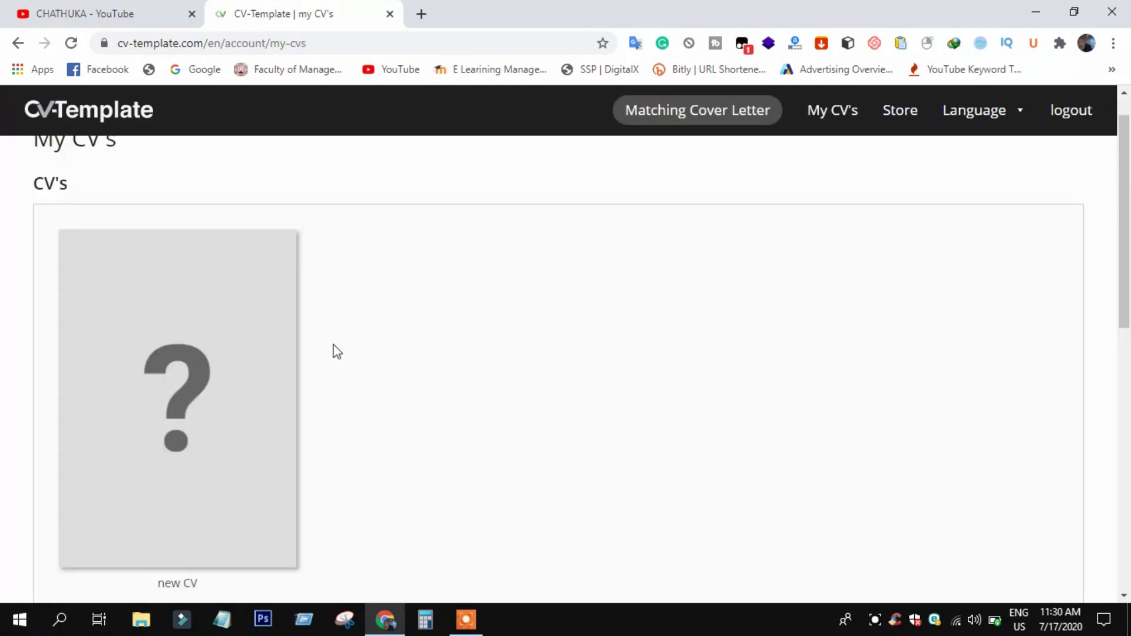
Step: Scroll through the My CV's page around the new CV placeholder
scroll(192, 442, "down", 5)
scroll(219, 368, "up", 5)
scroll(218, 367, "up", 1)
scroll(218, 366, "down", 1)
scroll(216, 366, "down", 1)
scroll(217, 366, "down", 4)
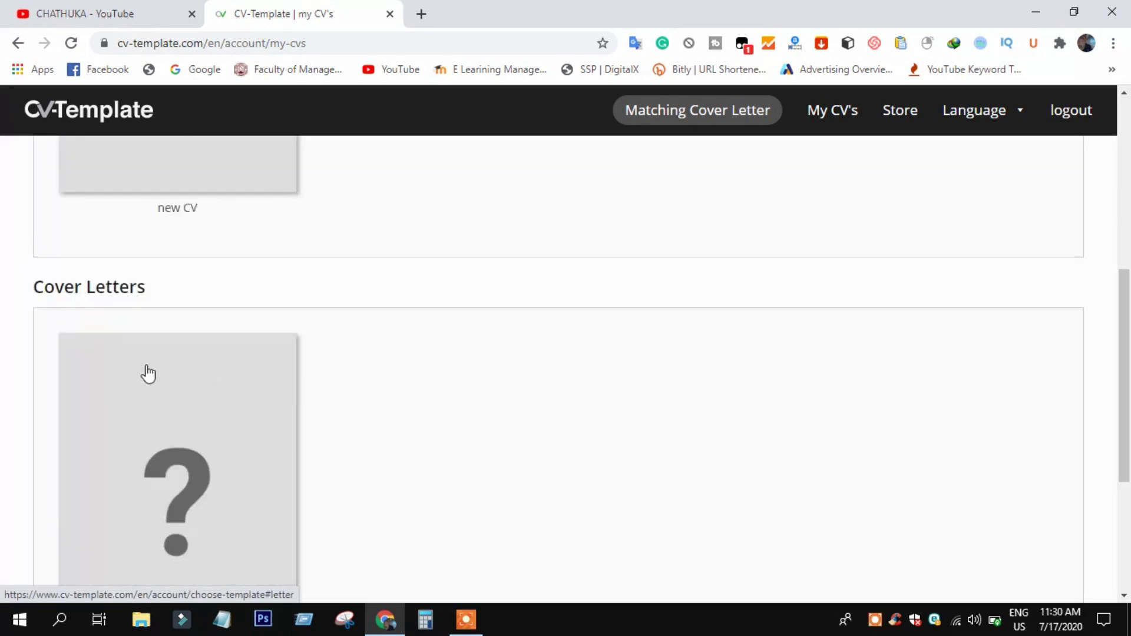
scroll(212, 260, "up", 3)
scroll(169, 316, "up", 2)
scroll(219, 408, "down", 6)
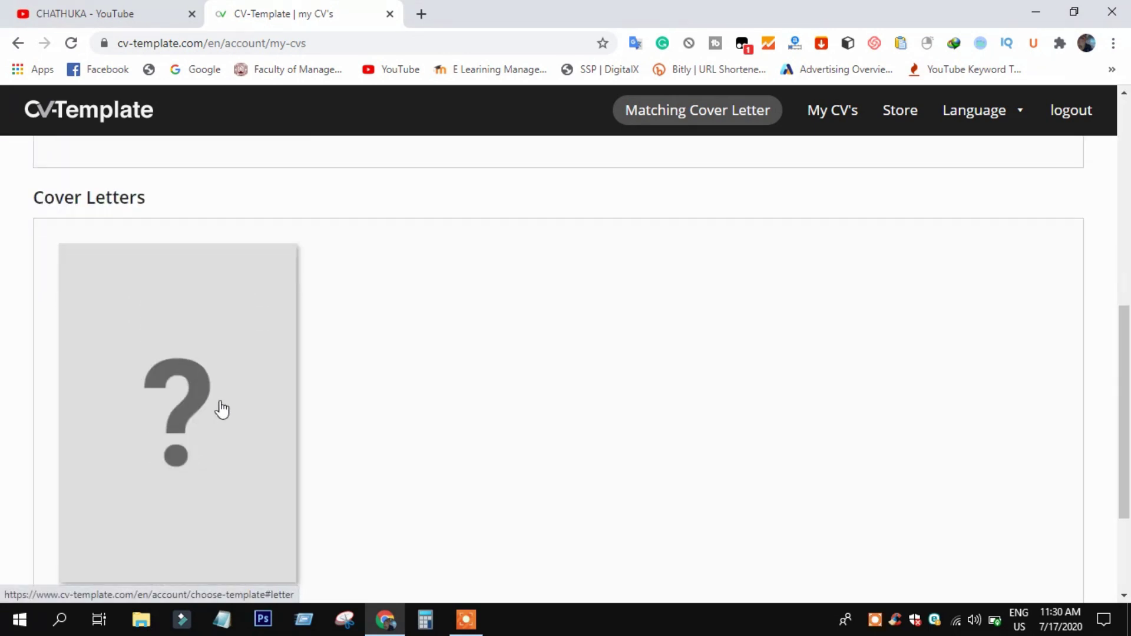
scroll(206, 417, "down", 2)
scroll(882, 502, "up", 5)
scroll(825, 489, "up", 2)
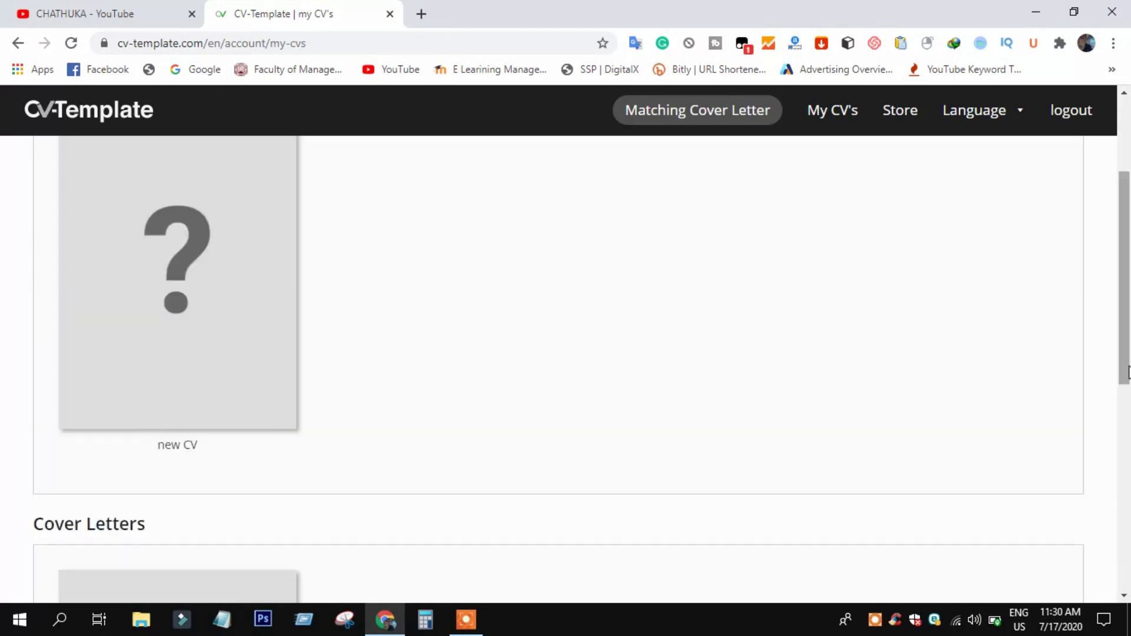
scroll(707, 471, "down", 5)
scroll(589, 447, "up", 7)
scroll(473, 419, "down", 1)
scroll(473, 419, "down", 3)
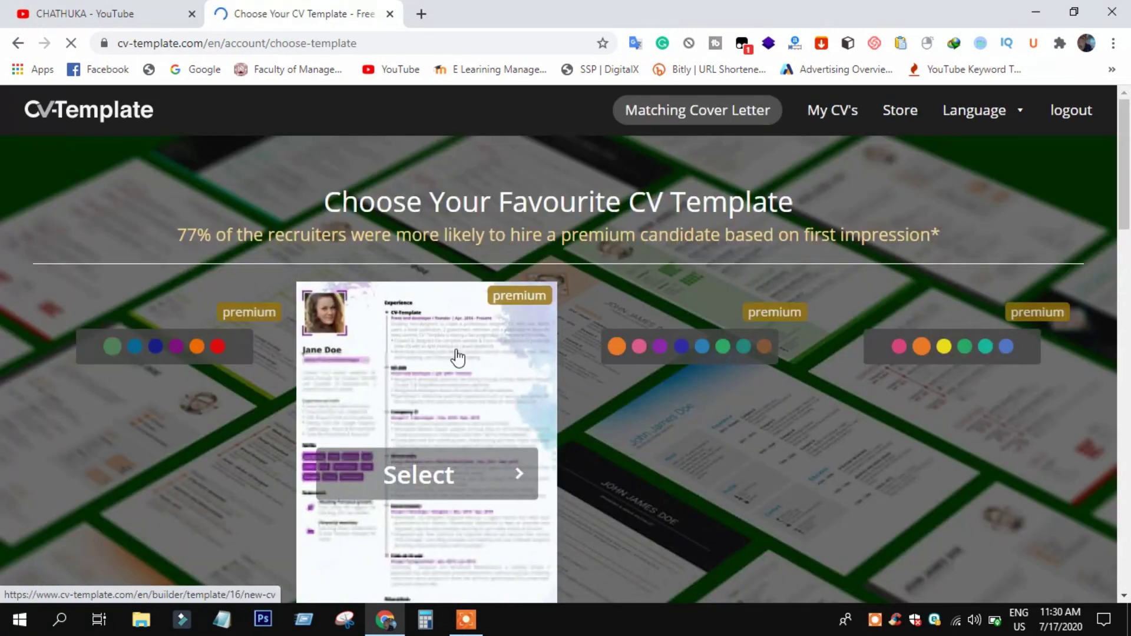
scroll(428, 257, "down", 2)
scroll(265, 183, "up", 2)
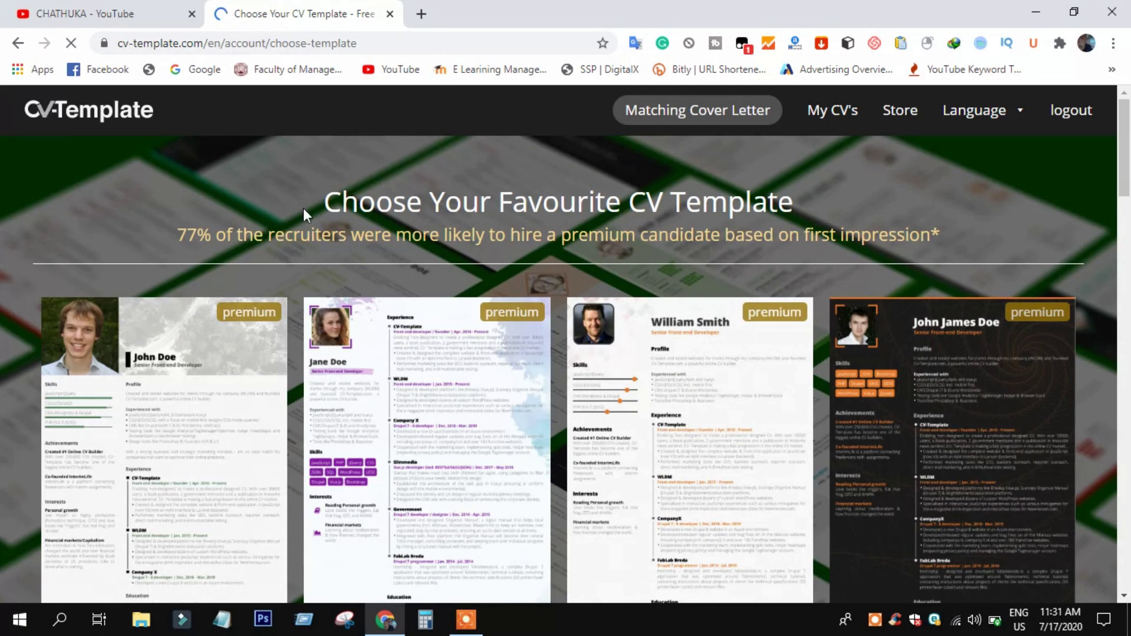
left_click_drag(355, 200, 760, 206)
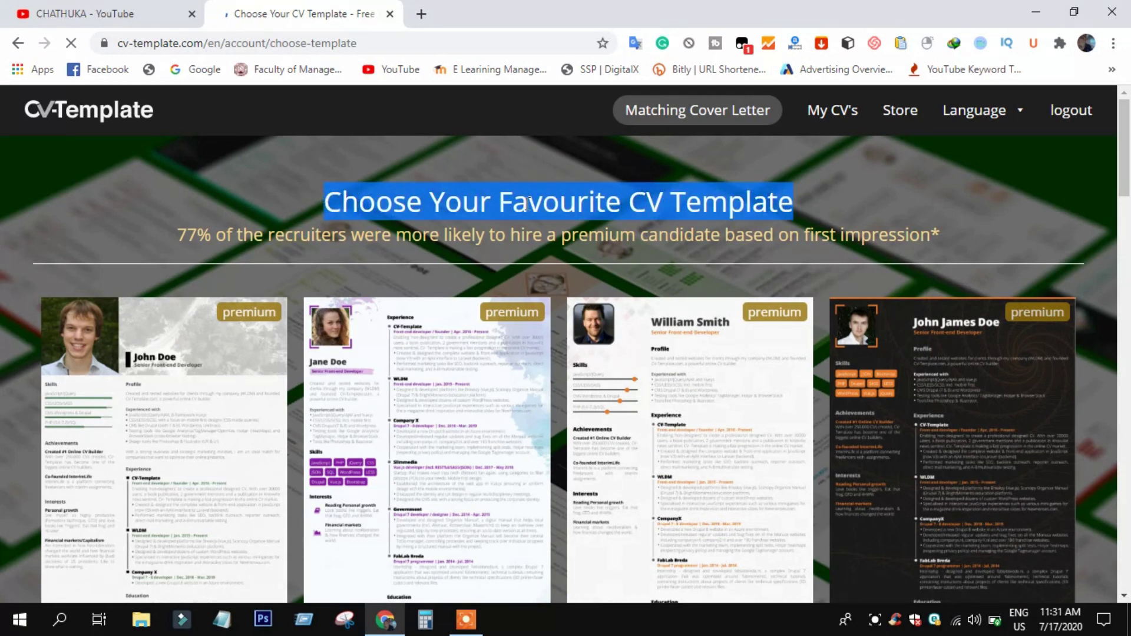
left_click(370, 188)
scroll(403, 270, "down", 4)
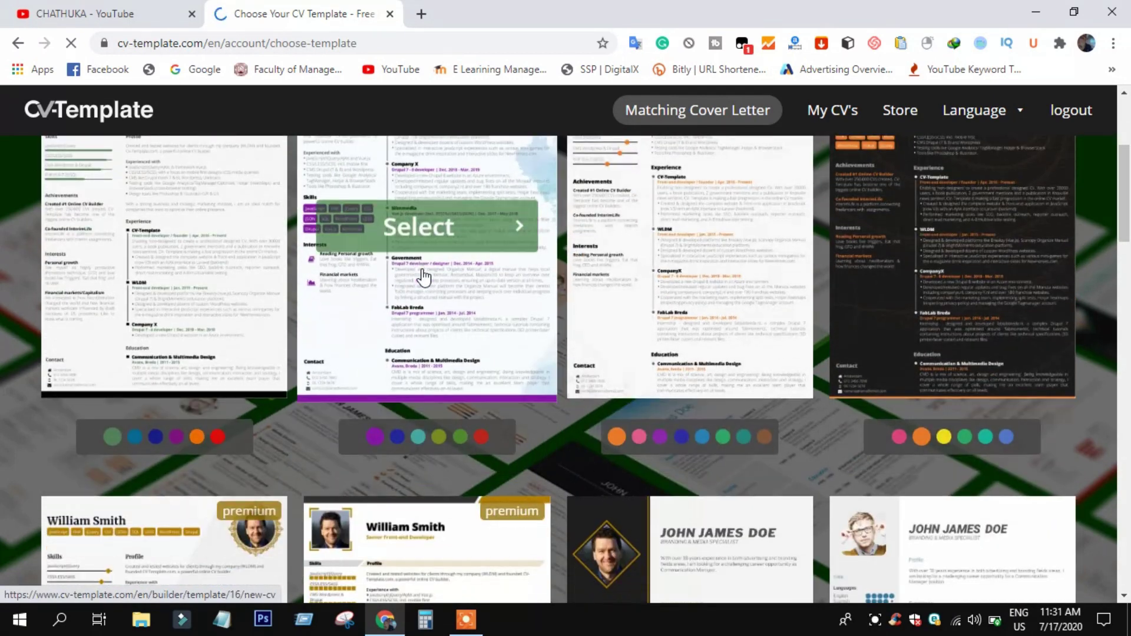
scroll(400, 272, "down", 1)
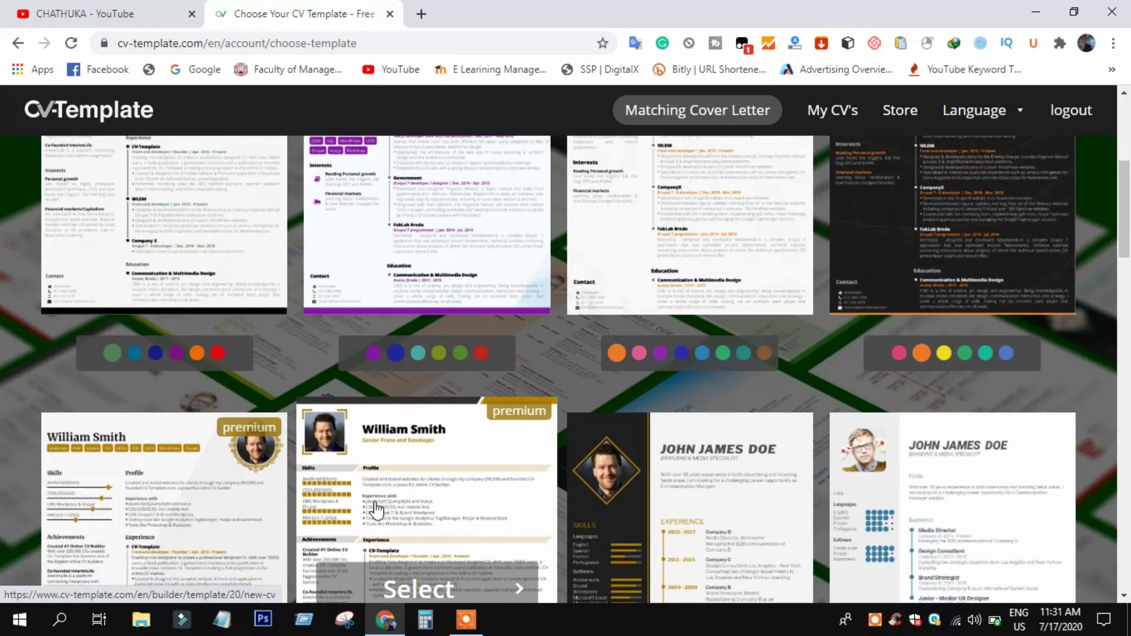
scroll(245, 424, "up", 4)
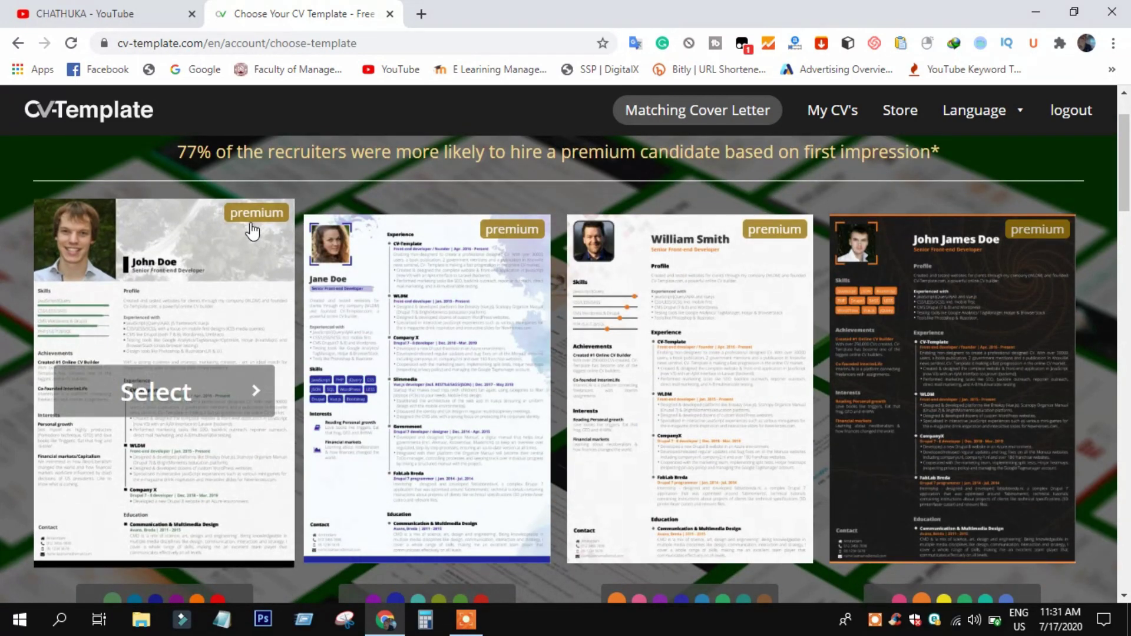
mouse_move(690, 380)
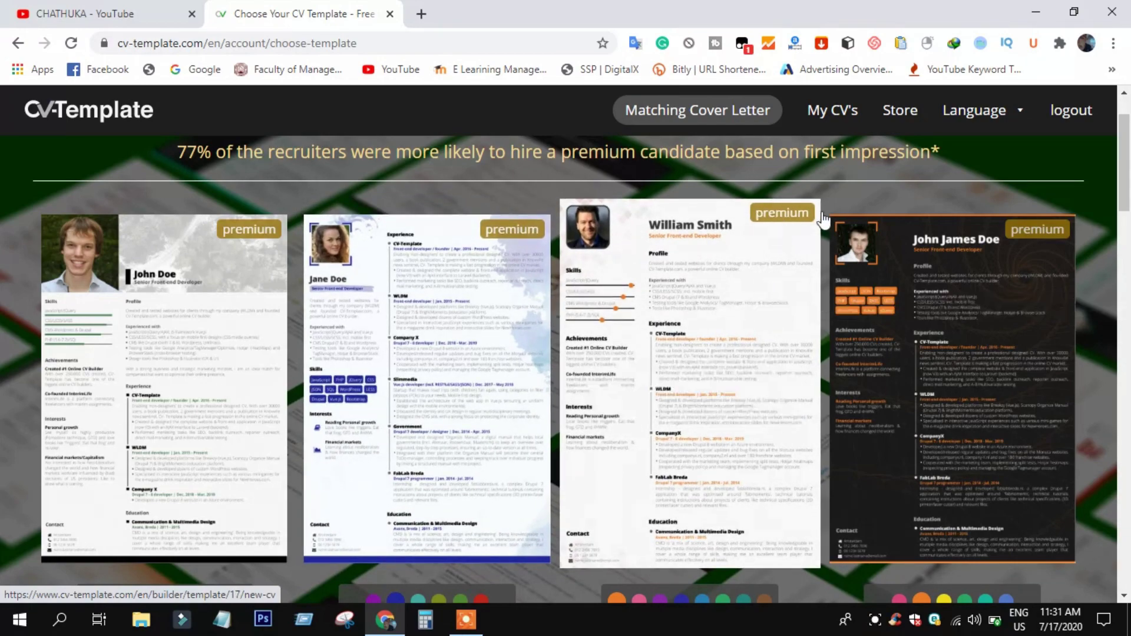
scroll(779, 300, "down", 5)
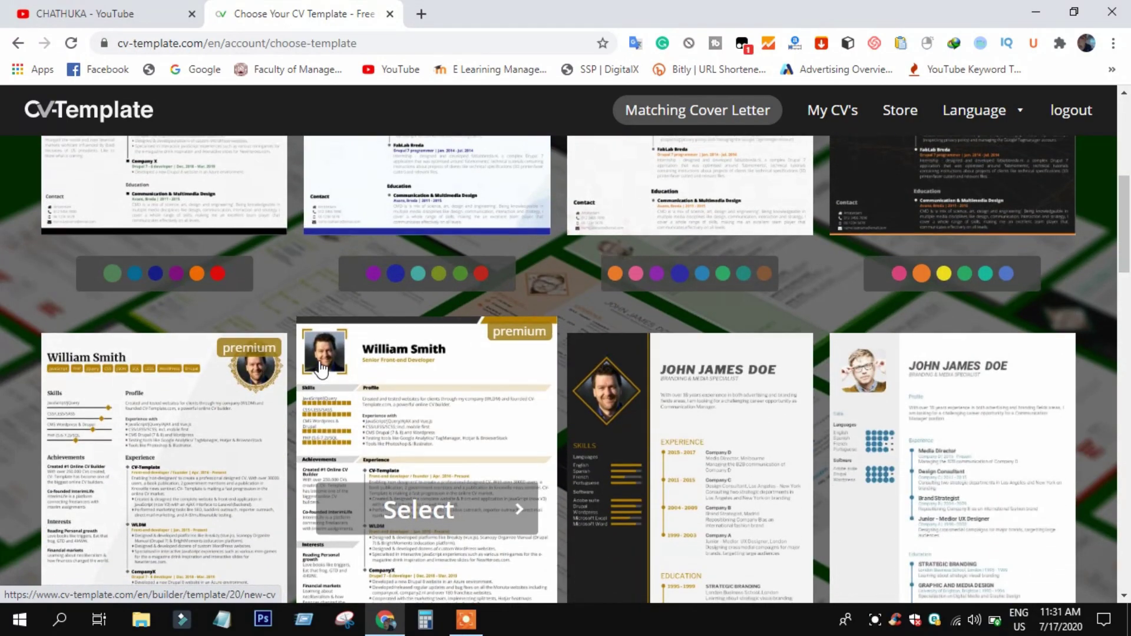
scroll(370, 396, "down", 4)
scroll(518, 424, "up", 2)
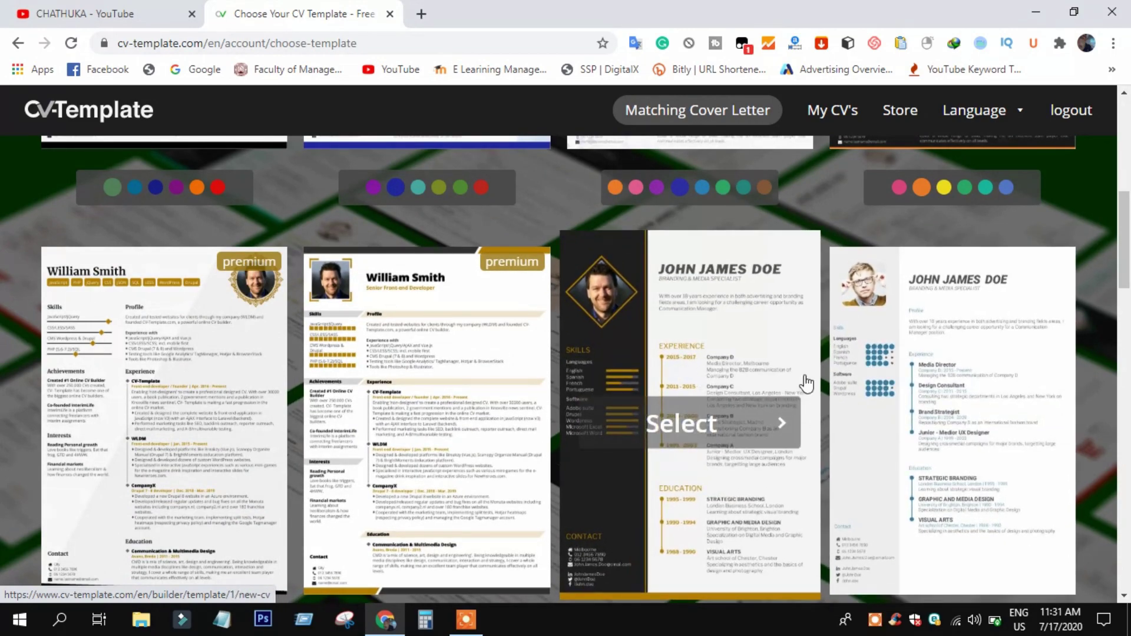
scroll(502, 342, "up", 5)
scroll(502, 341, "up", 2)
scroll(530, 365, "down", 2)
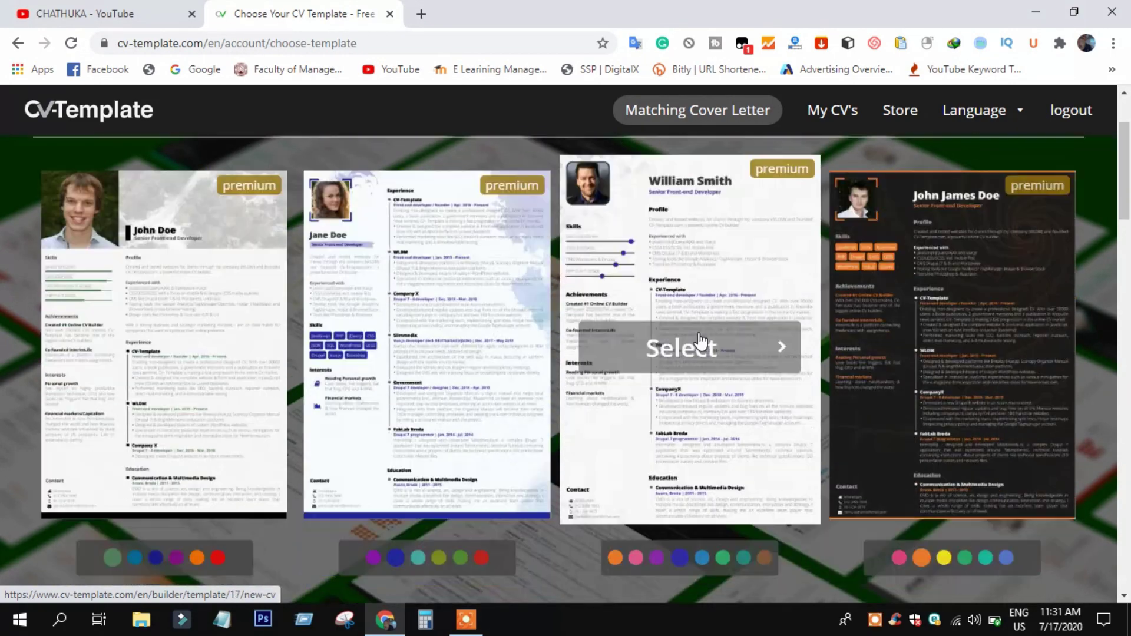
scroll(558, 410, "down", 2)
scroll(706, 416, "down", 3)
scroll(854, 412, "down", 5)
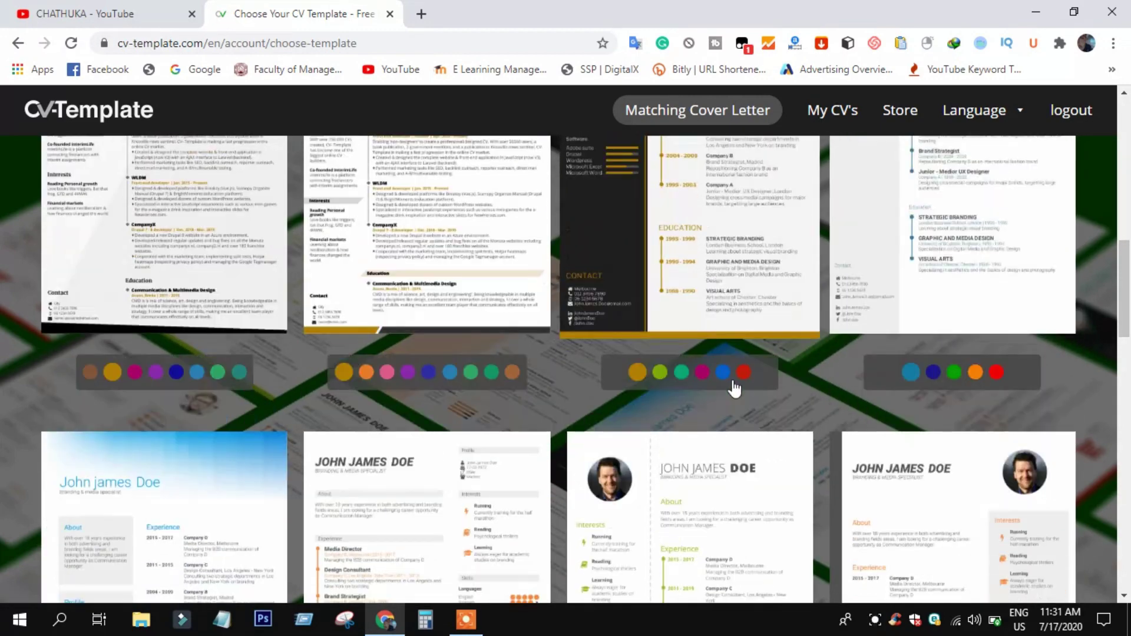
scroll(283, 424, "down", 7)
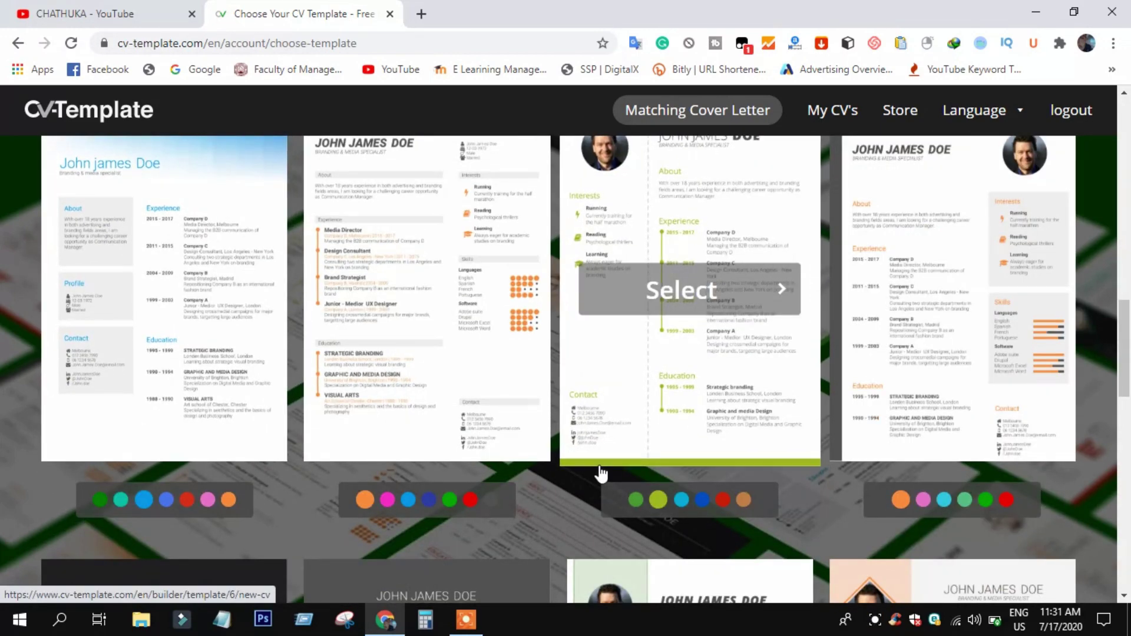
scroll(599, 472, "up", 3)
scroll(936, 477, "up", 7)
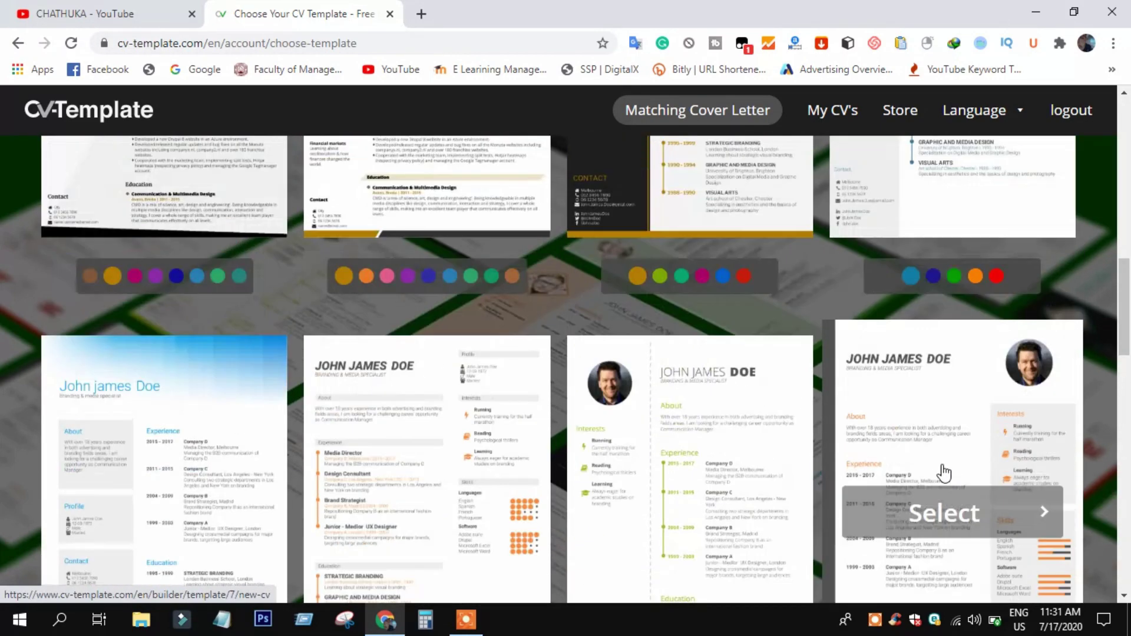
scroll(944, 469, "down", 3)
scroll(944, 467, "down", 3)
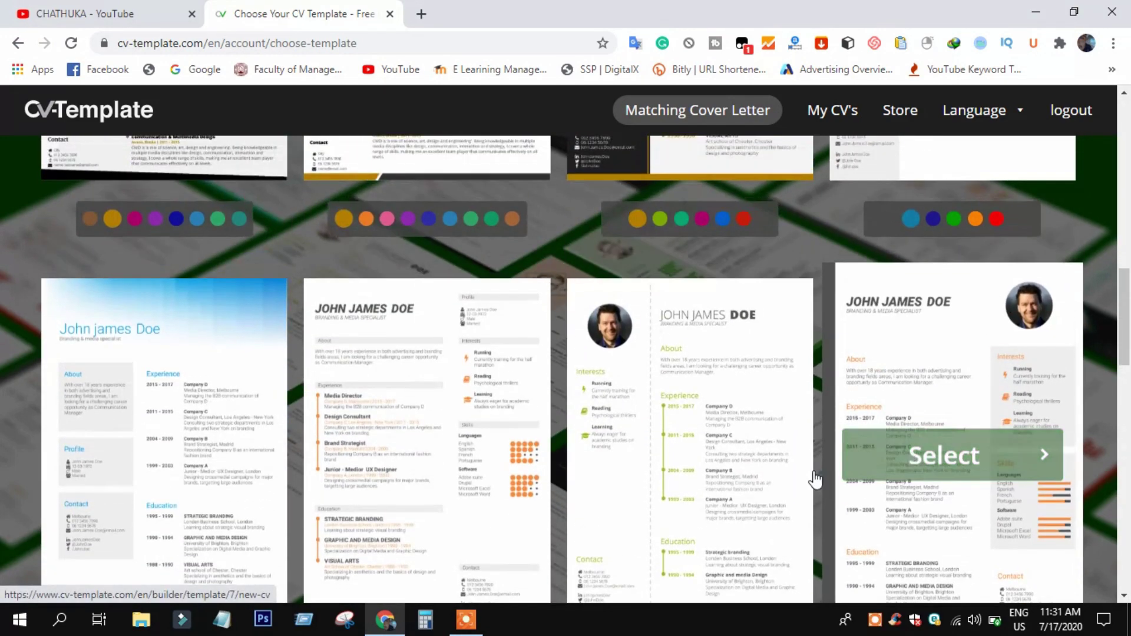
scroll(733, 421, "down", 3)
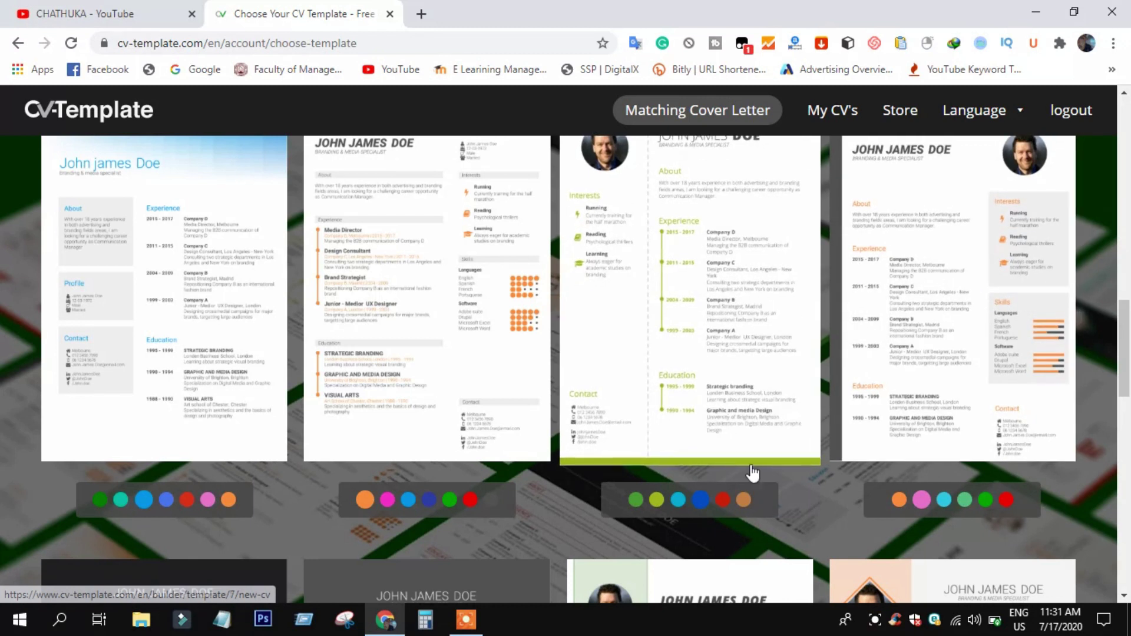
left_click(706, 356)
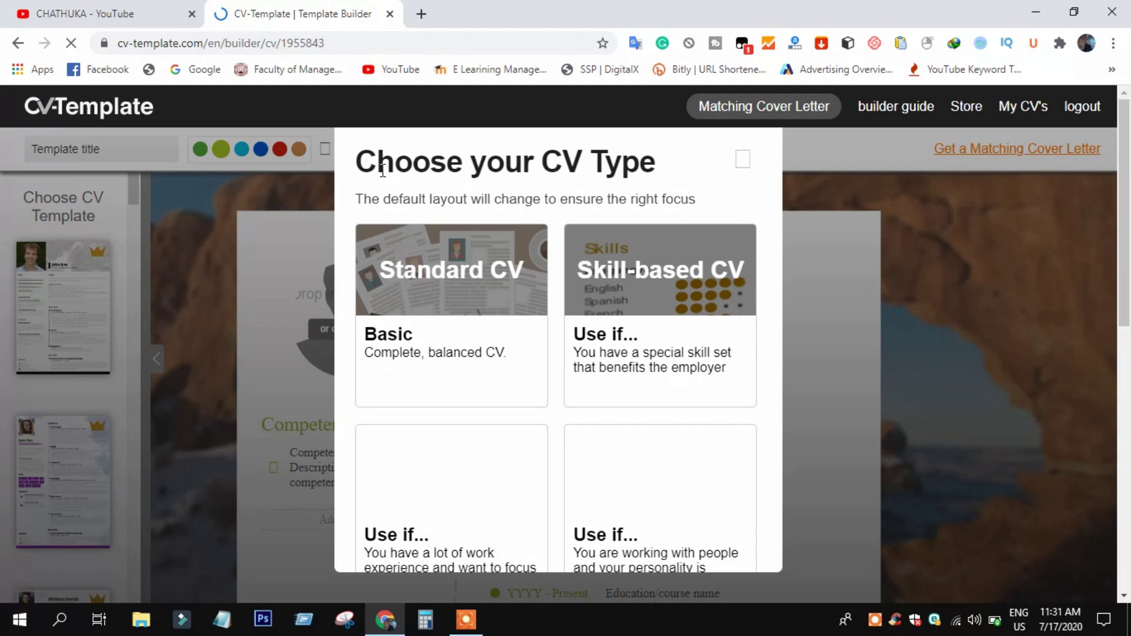
Step: Choose Personal-based CV as the CV type for the green timeline template
left_click_drag(382, 170, 625, 170)
left_click(626, 169)
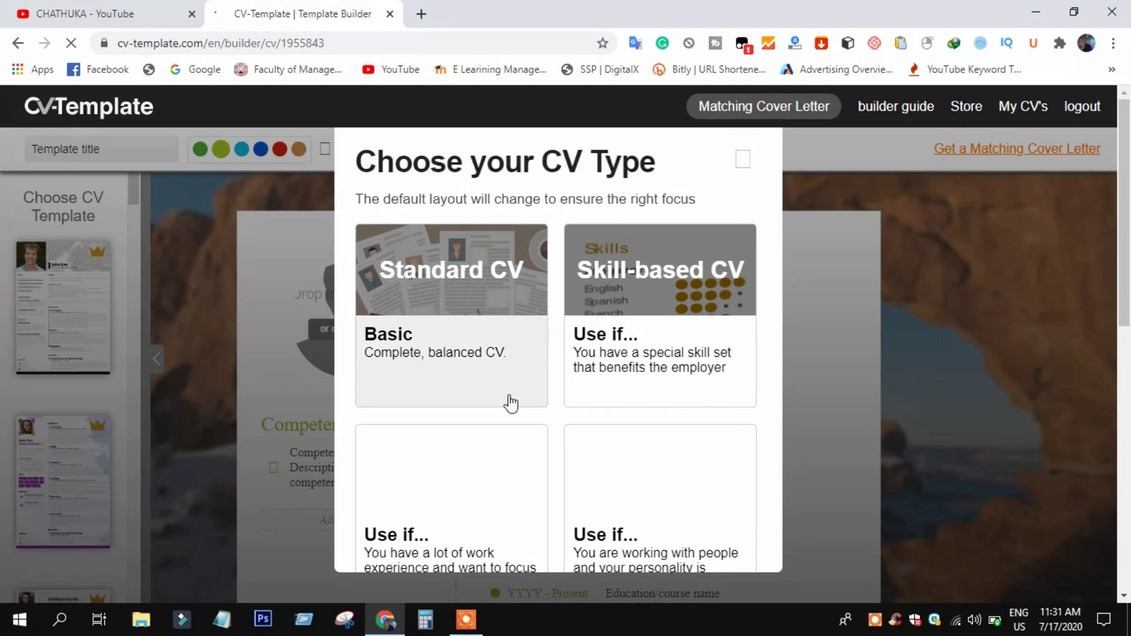
scroll(510, 403, "down", 2)
scroll(501, 383, "up", 2)
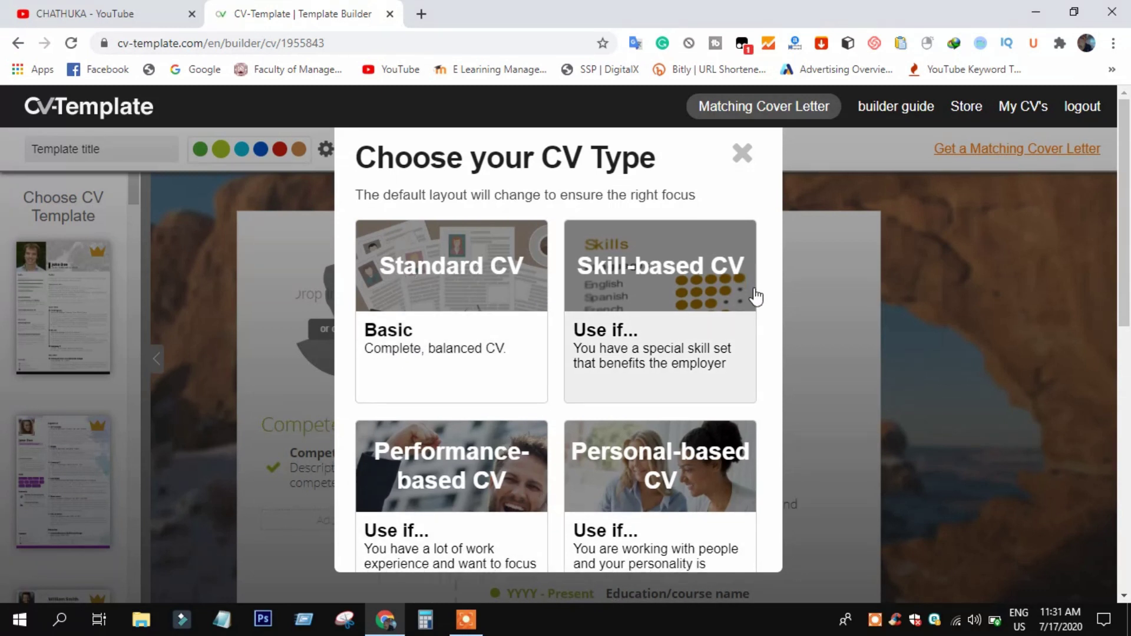
scroll(412, 400, "down", 2)
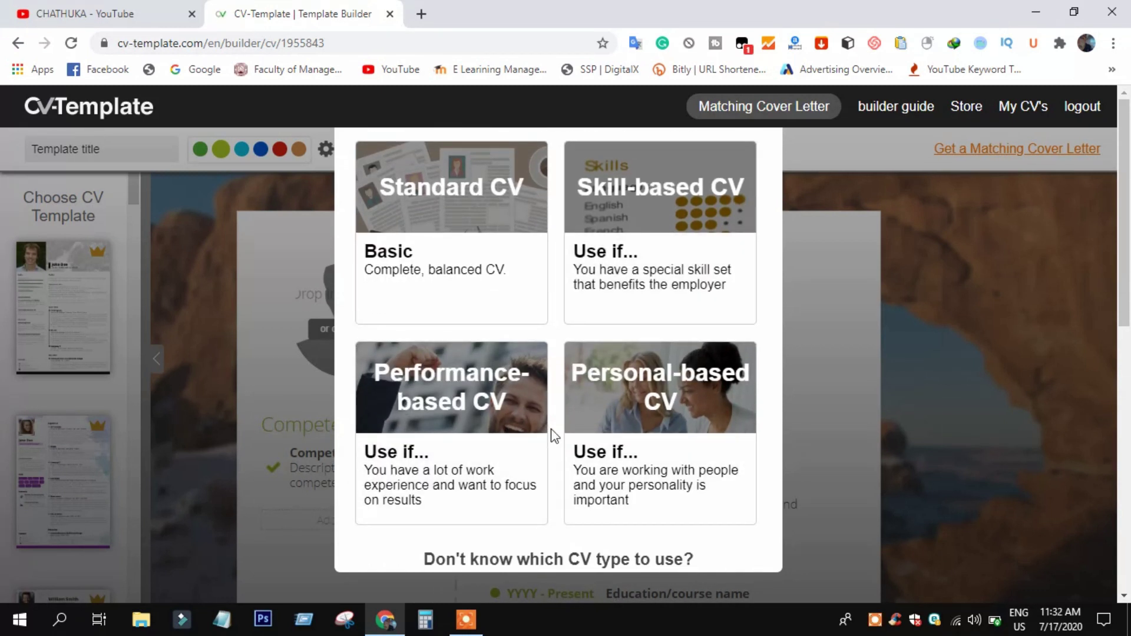
scroll(467, 271, "up", 2)
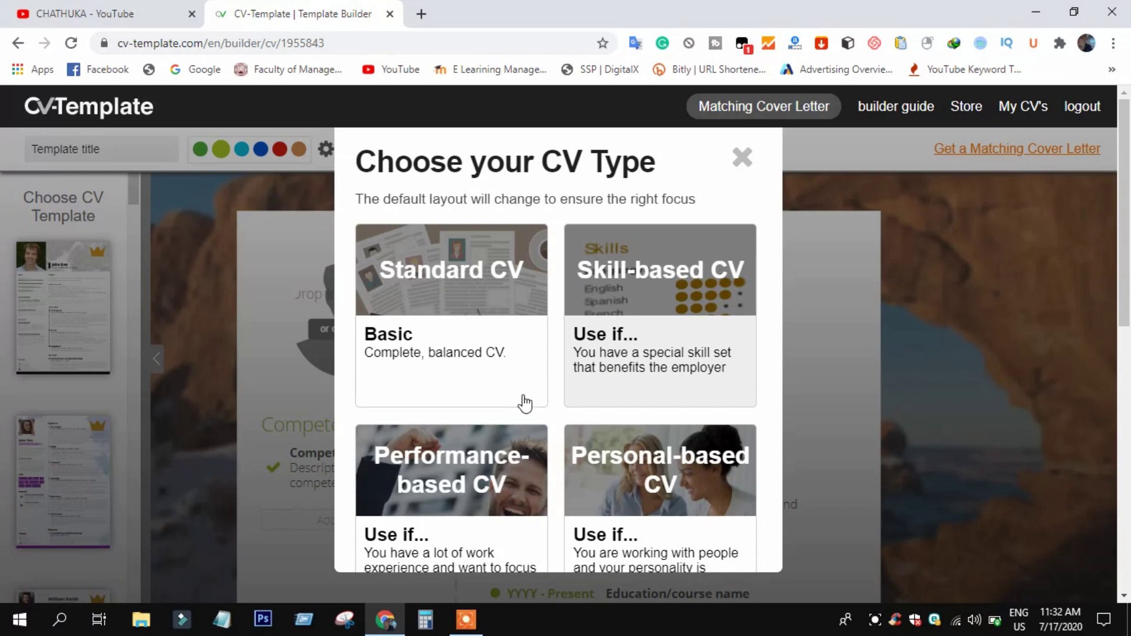
scroll(500, 466, "down", 2)
scroll(601, 301, "up", 2)
scroll(605, 339, "down", 2)
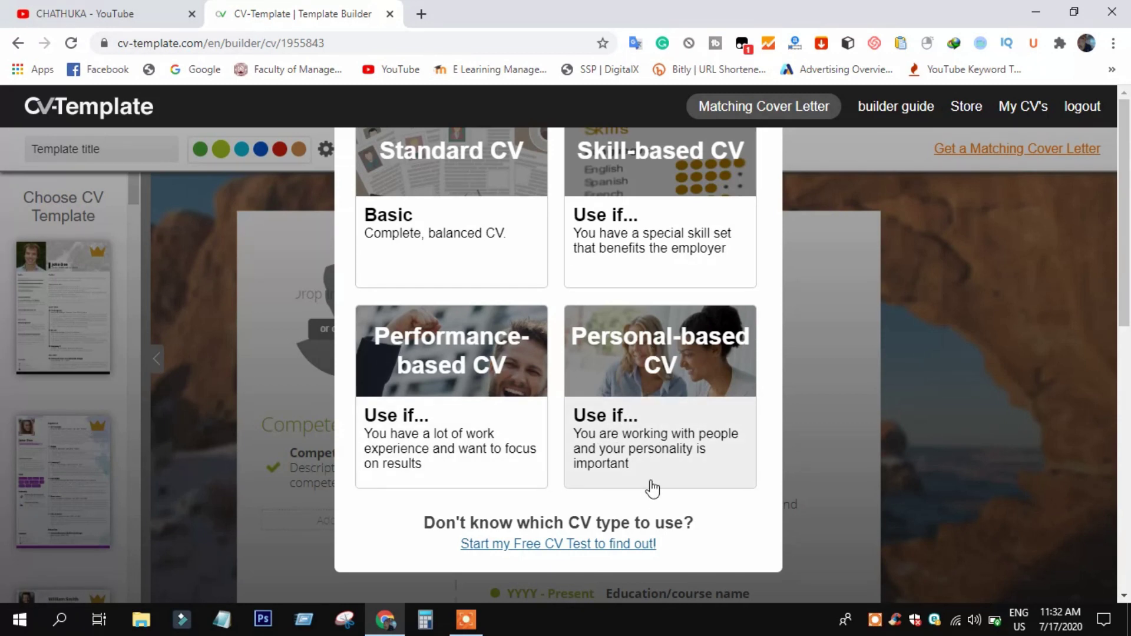
scroll(707, 412, "up", 3)
scroll(731, 389, "down", 3)
scroll(687, 419, "up", 2)
scroll(648, 501, "down", 2)
scroll(689, 479, "up", 3)
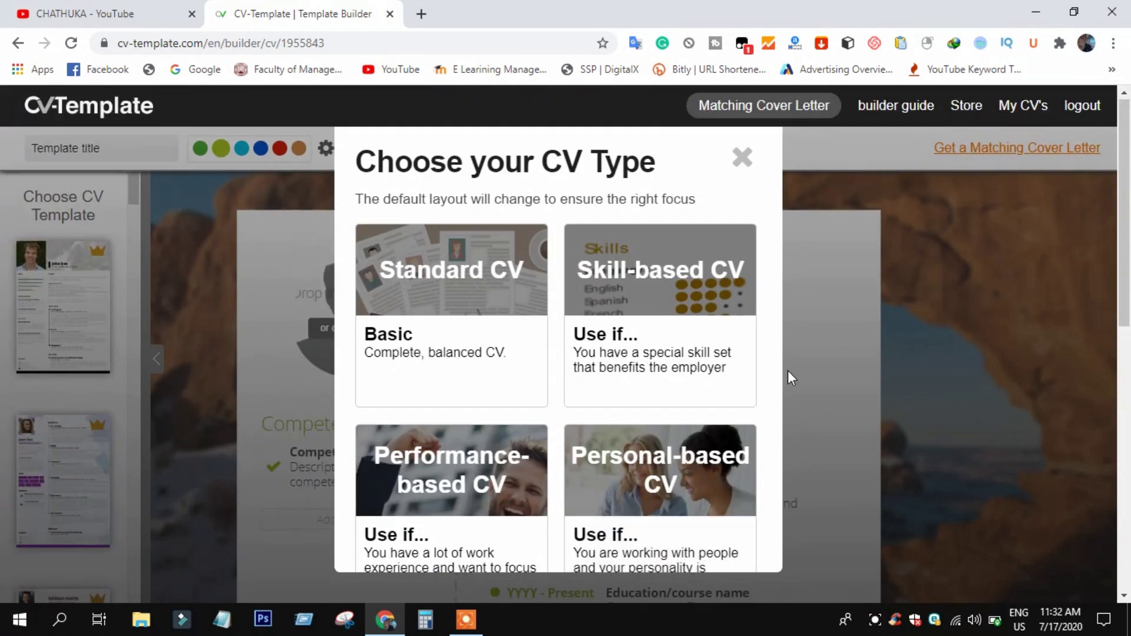
scroll(790, 377, "down", 3)
left_click(655, 498)
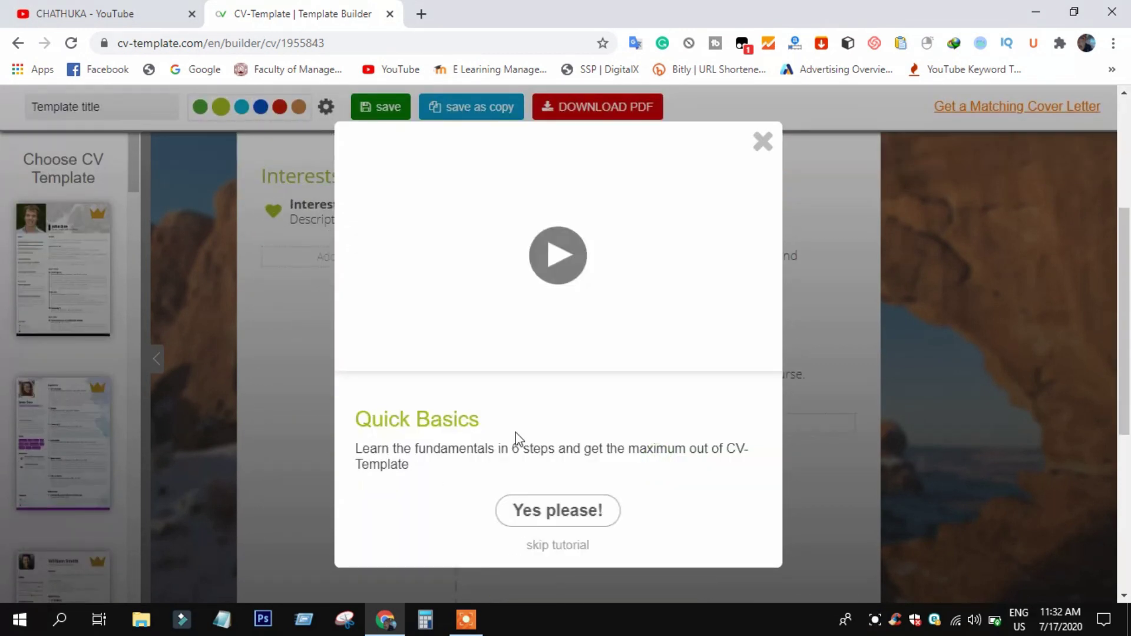
Step: Start the Quick Basics tutorial, pause its video, and close it to return to the editor
scroll(598, 253, "up", 2)
left_click(562, 254)
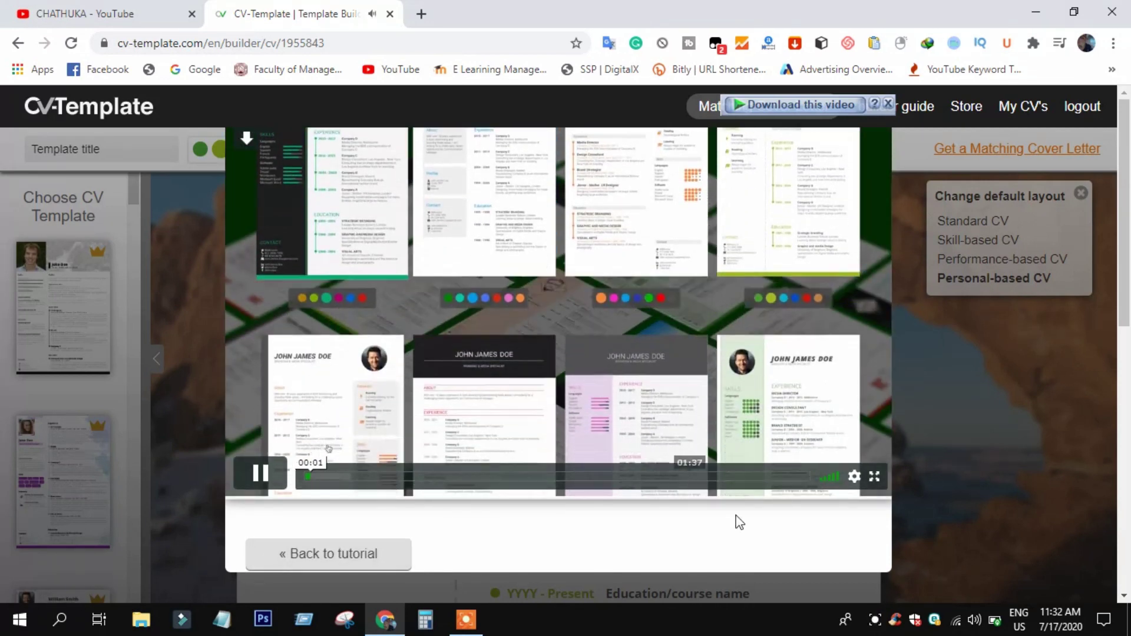
scroll(353, 465, "down", 1)
left_click(260, 473)
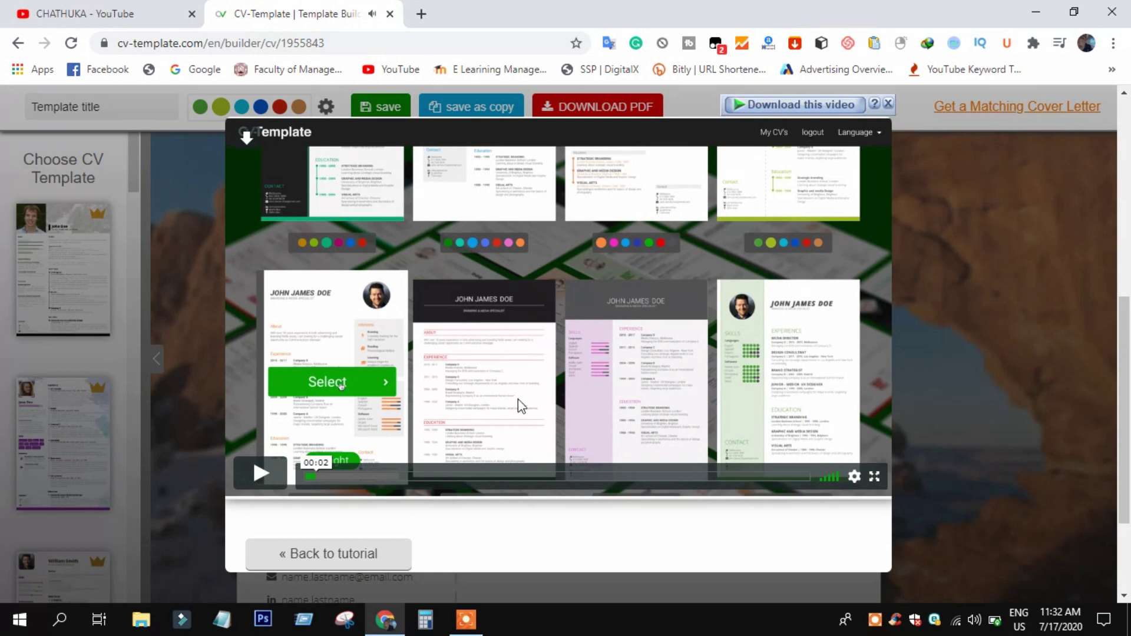
scroll(558, 356, "up", 2)
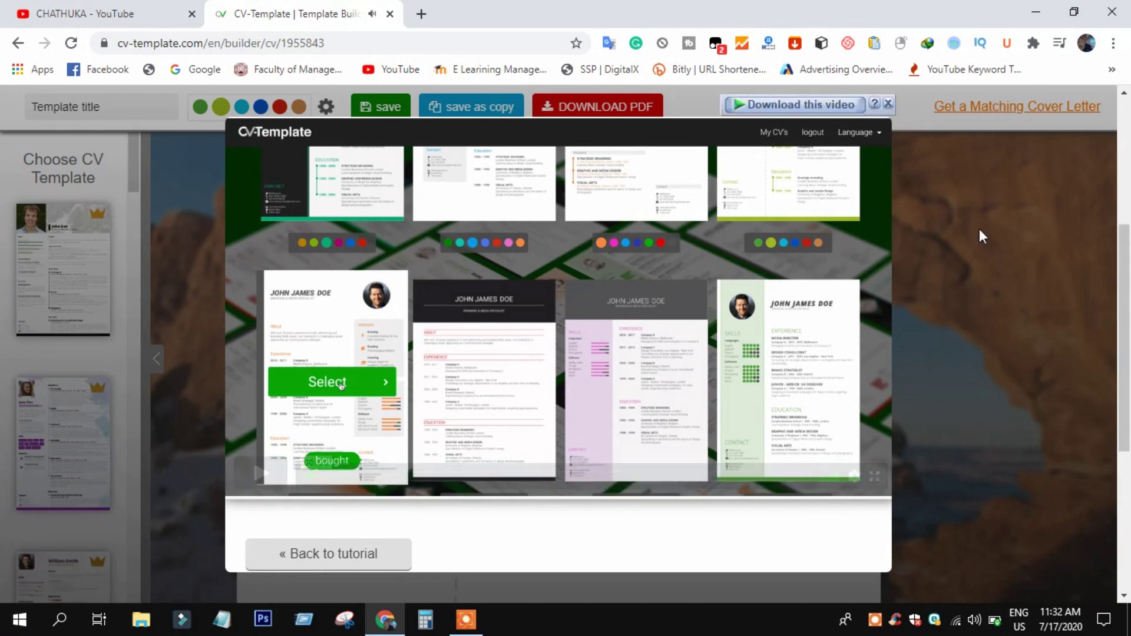
left_click(979, 228)
scroll(637, 412, "up", 1)
scroll(612, 415, "down", 1)
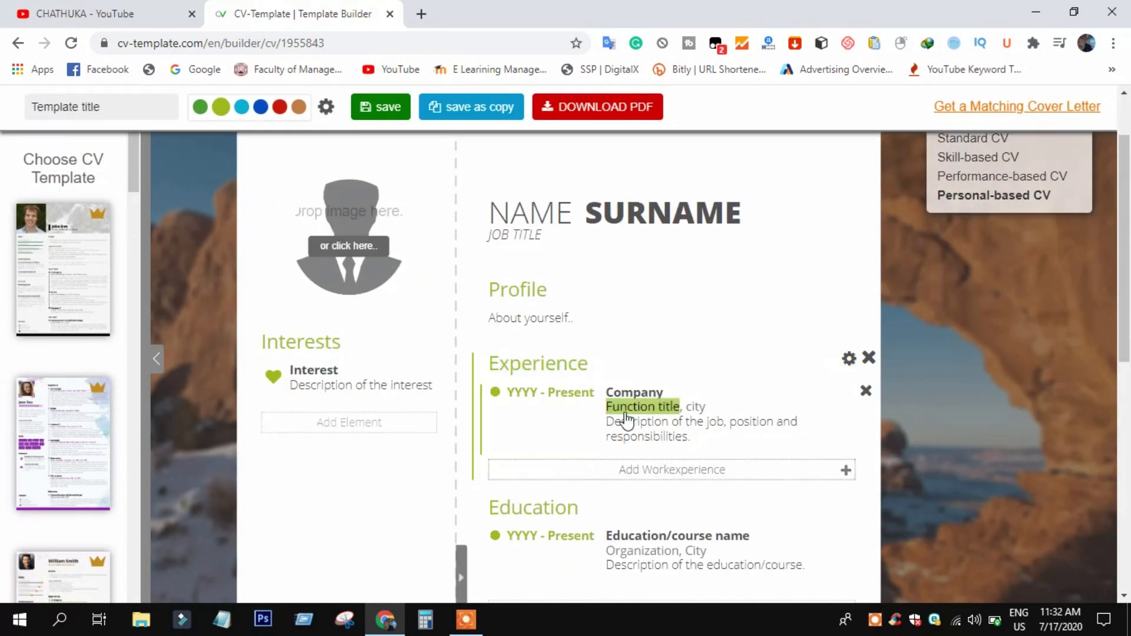
scroll(631, 404, "up", 1)
scroll(920, 362, "down", 1)
scroll(846, 398, "up", 2)
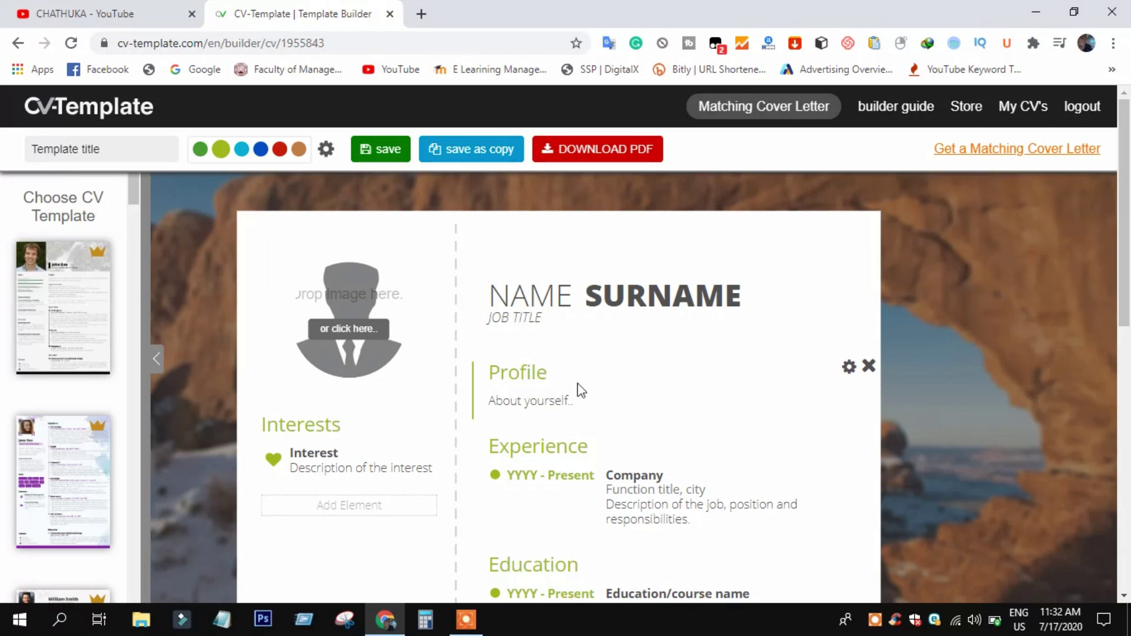
scroll(554, 414, "down", 1)
scroll(583, 416, "down", 5)
scroll(588, 411, "down", 3)
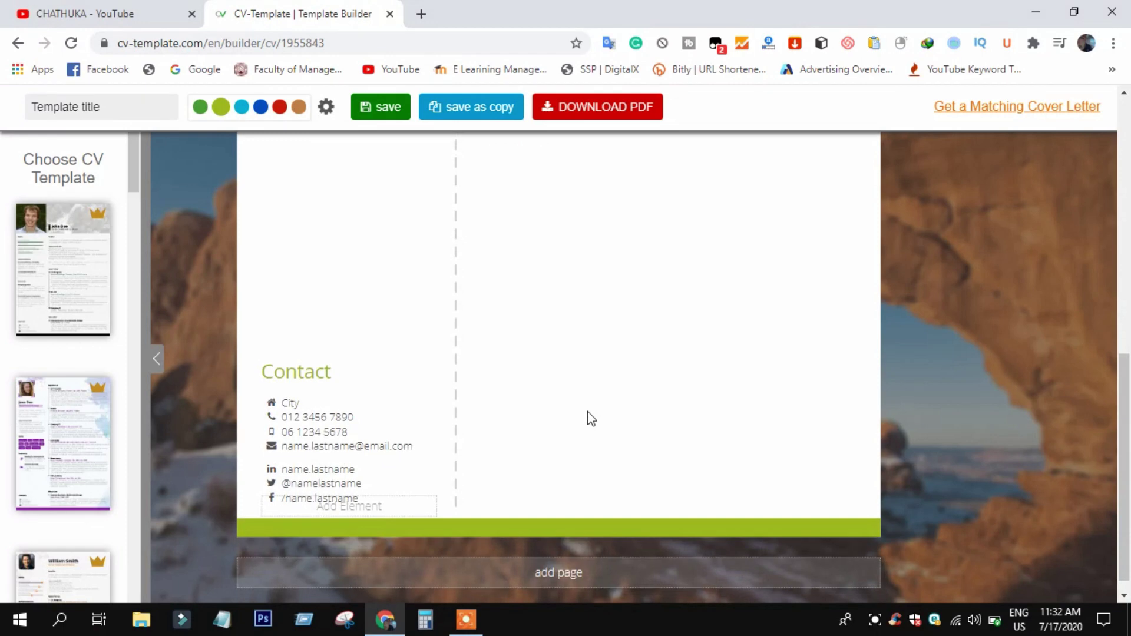
scroll(604, 443, "up", 6)
scroll(603, 441, "up", 2)
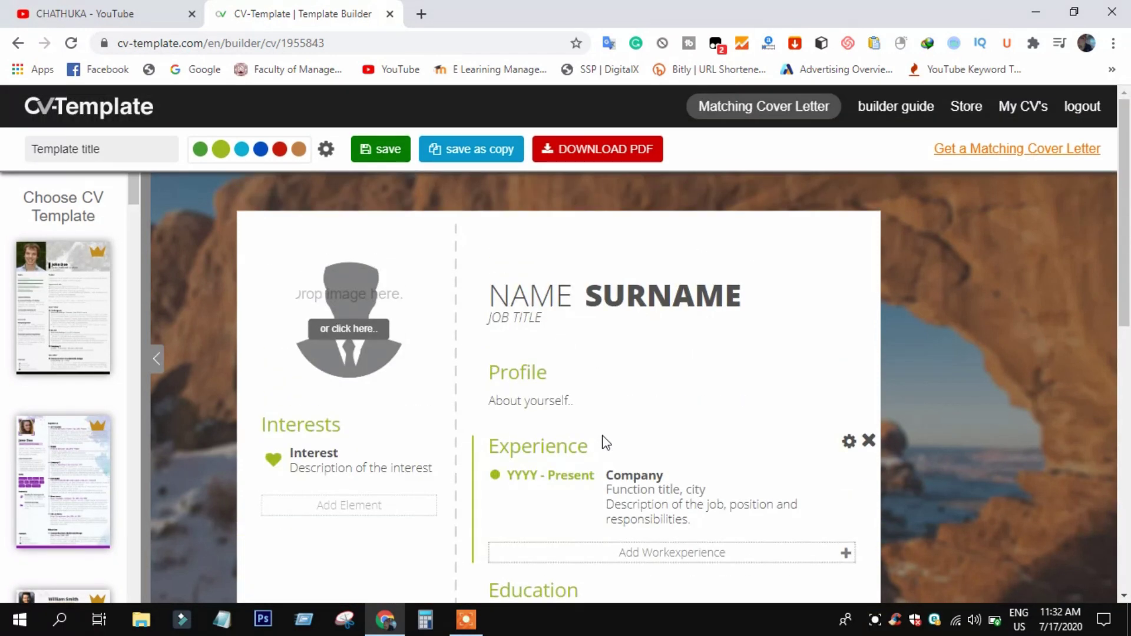
scroll(37, 459, "down", 2)
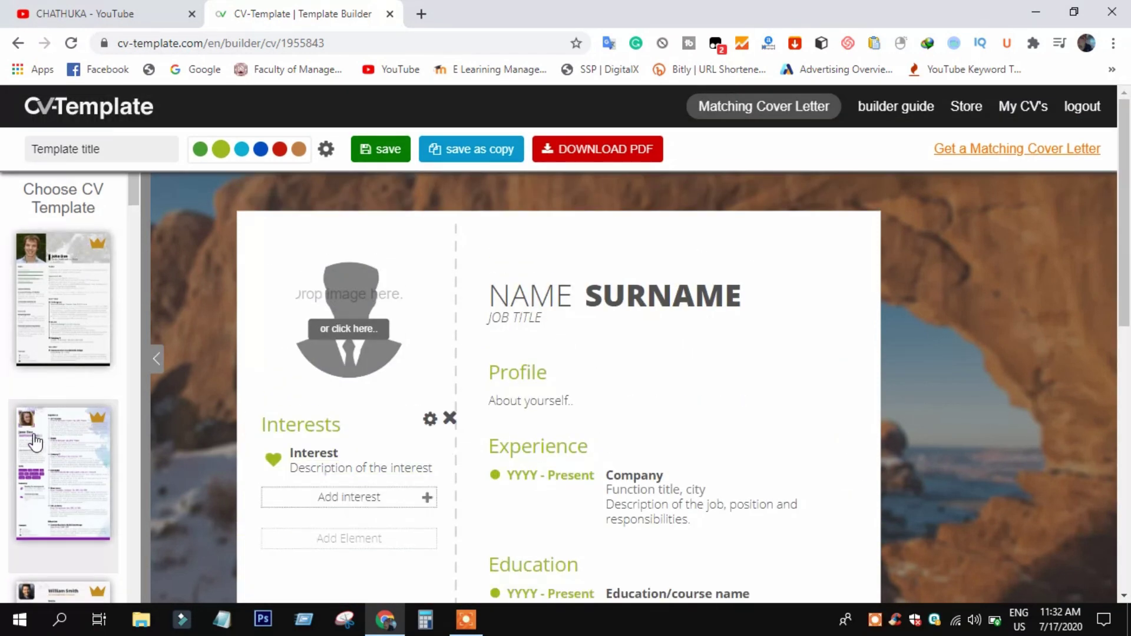
scroll(44, 453, "down", 3)
scroll(27, 466, "down", 3)
scroll(17, 506, "down", 2)
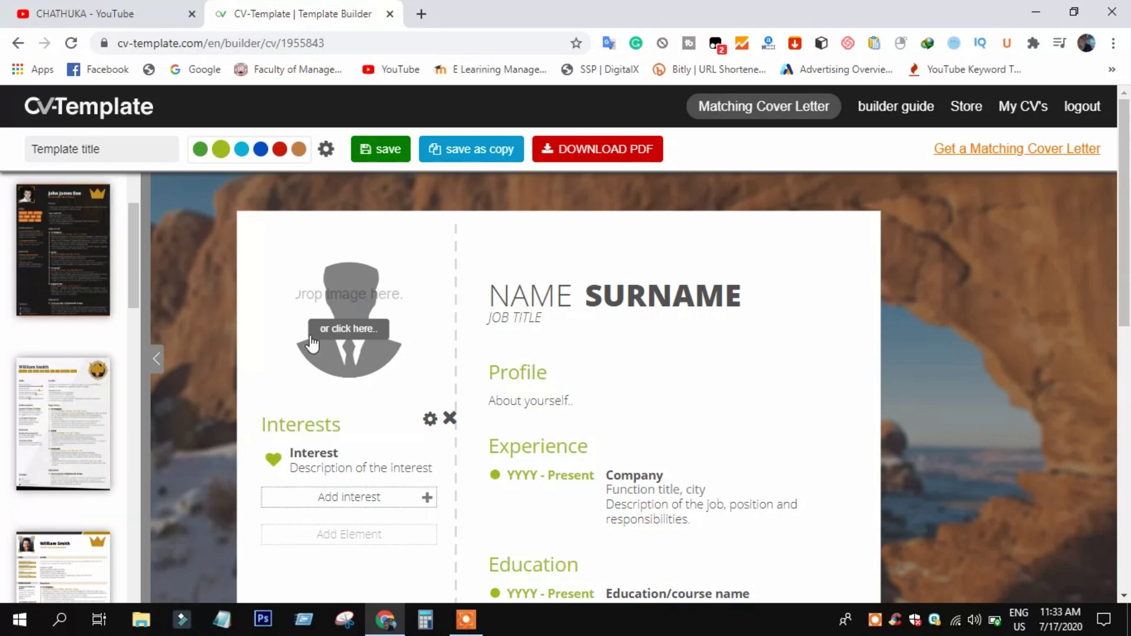
scroll(76, 413, "down", 2)
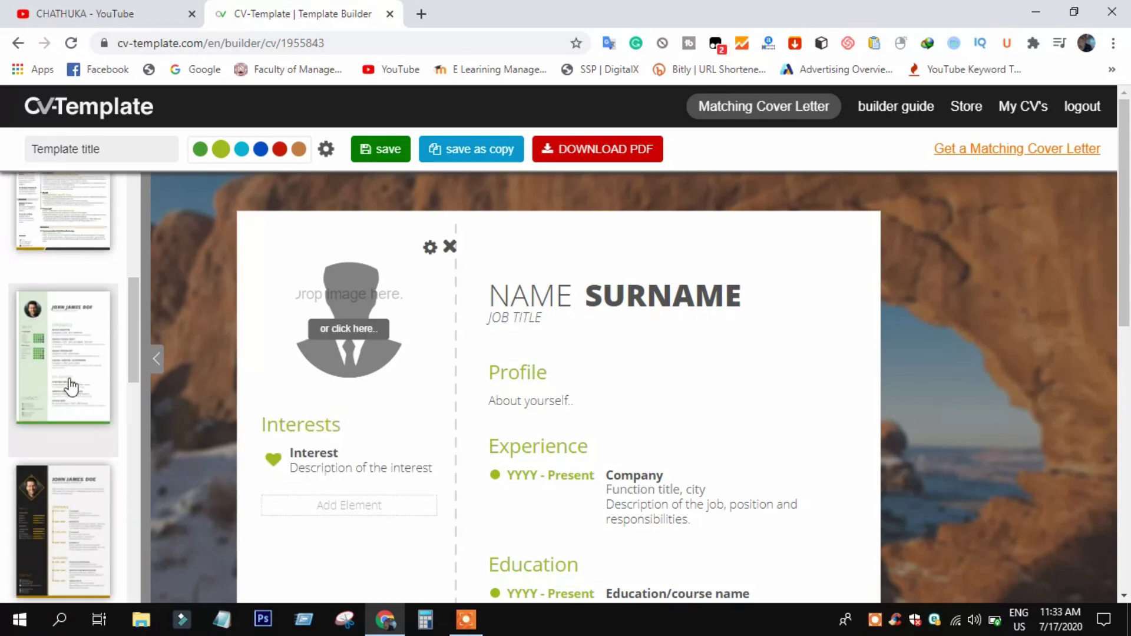
scroll(55, 399, "down", 2)
scroll(292, 457, "down", 6)
scroll(56, 434, "down", 2)
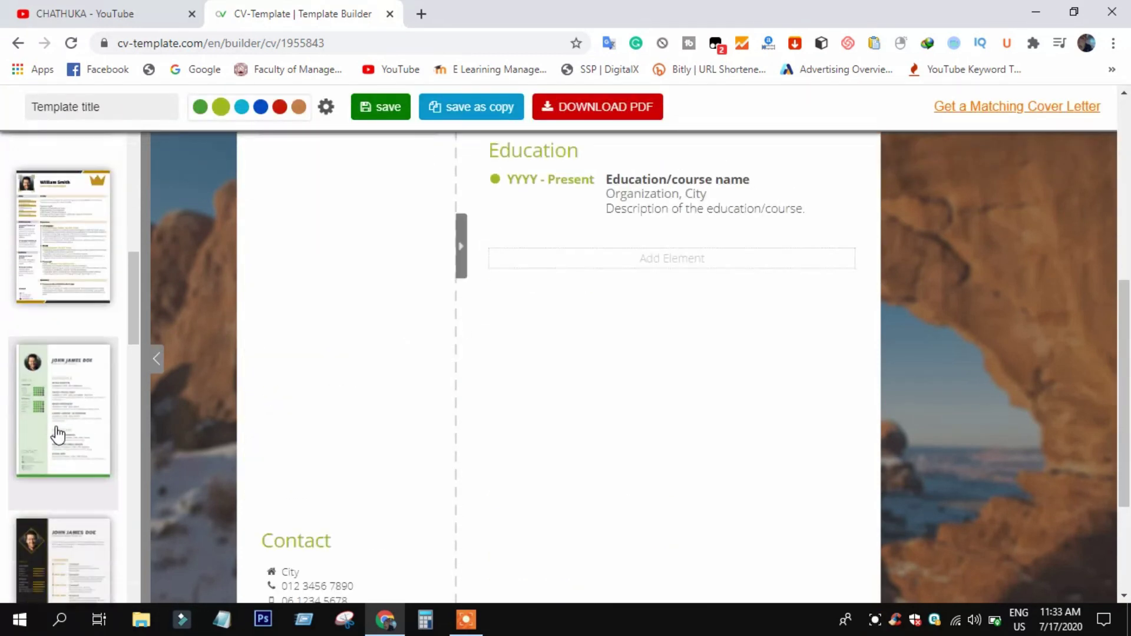
scroll(389, 399, "down", 3)
mouse_move(349, 371)
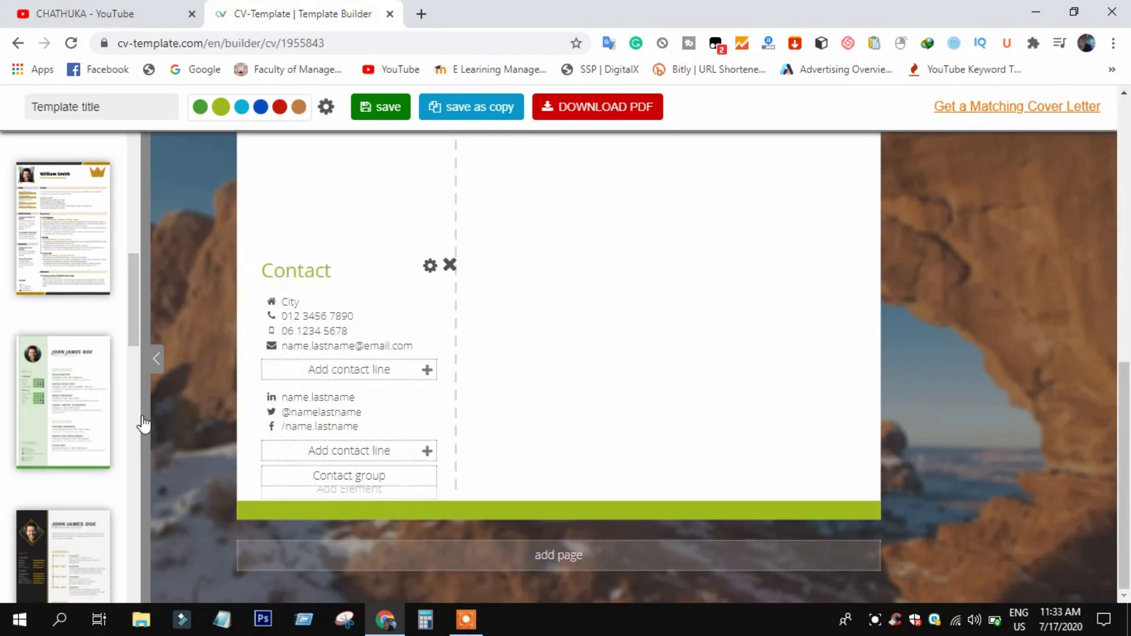
scroll(112, 395, "down", 5)
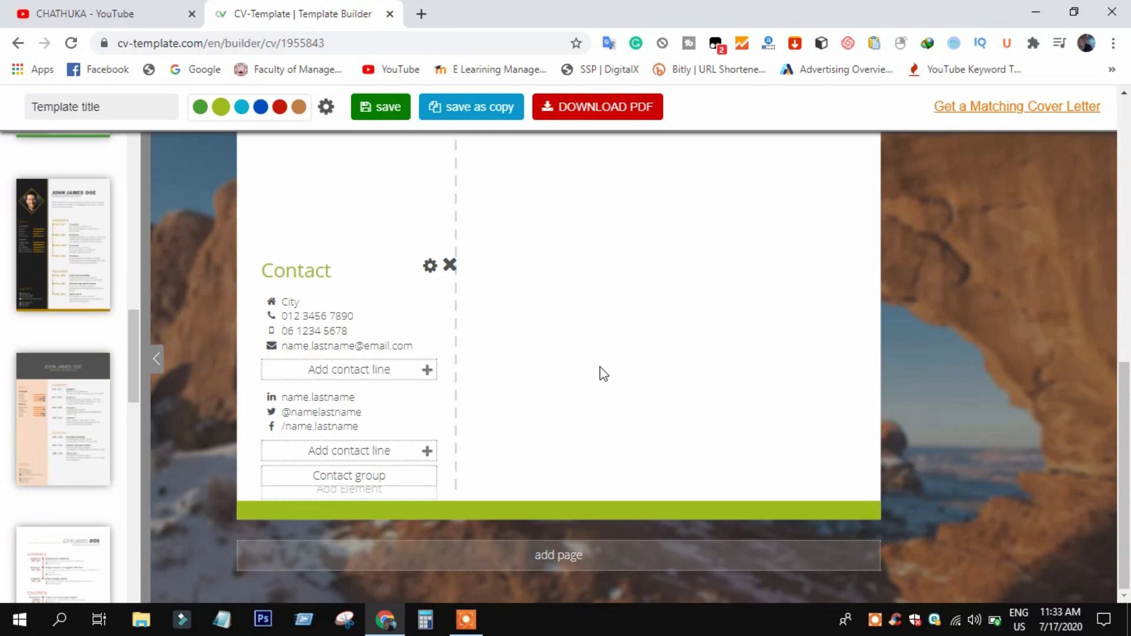
scroll(601, 374, "up", 6)
scroll(601, 374, "up", 2)
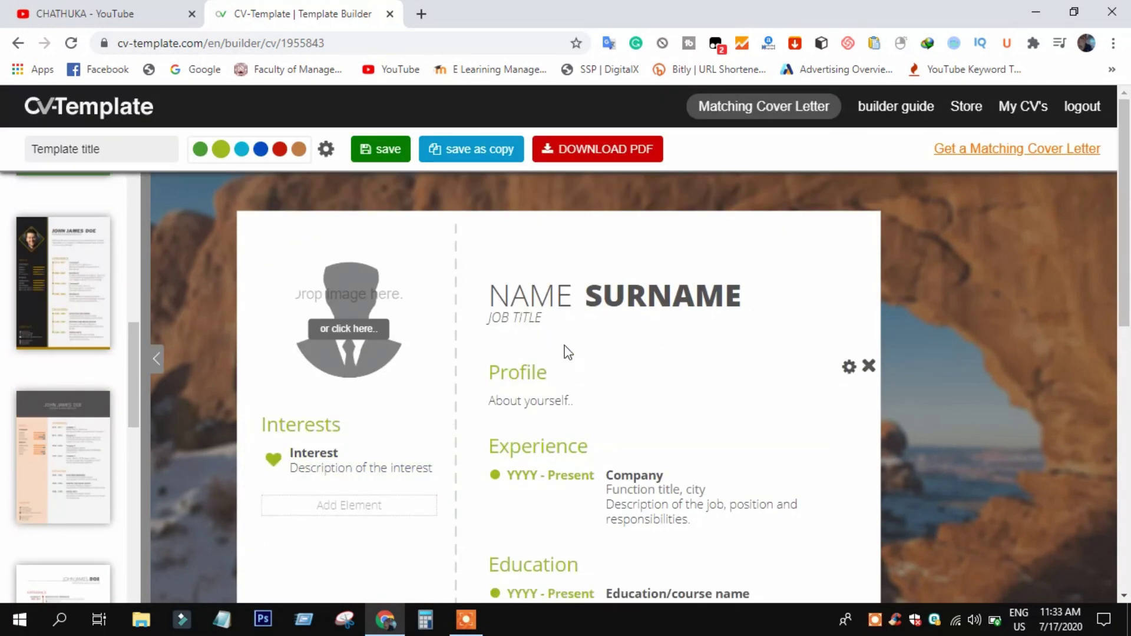
scroll(530, 393, "down", 3)
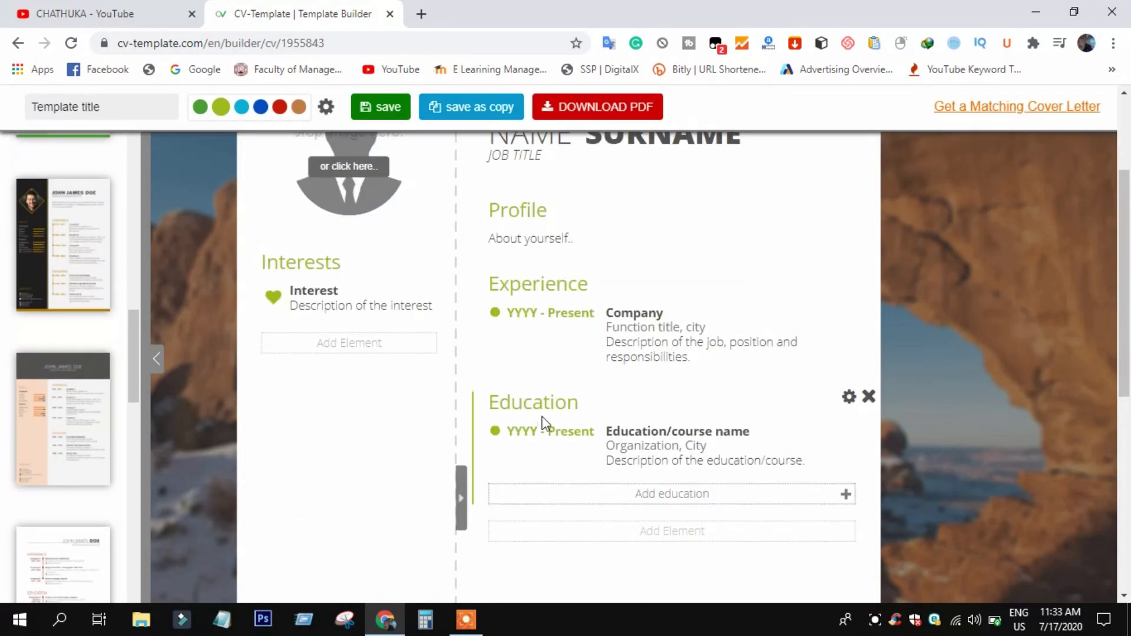
scroll(542, 423, "up", 3)
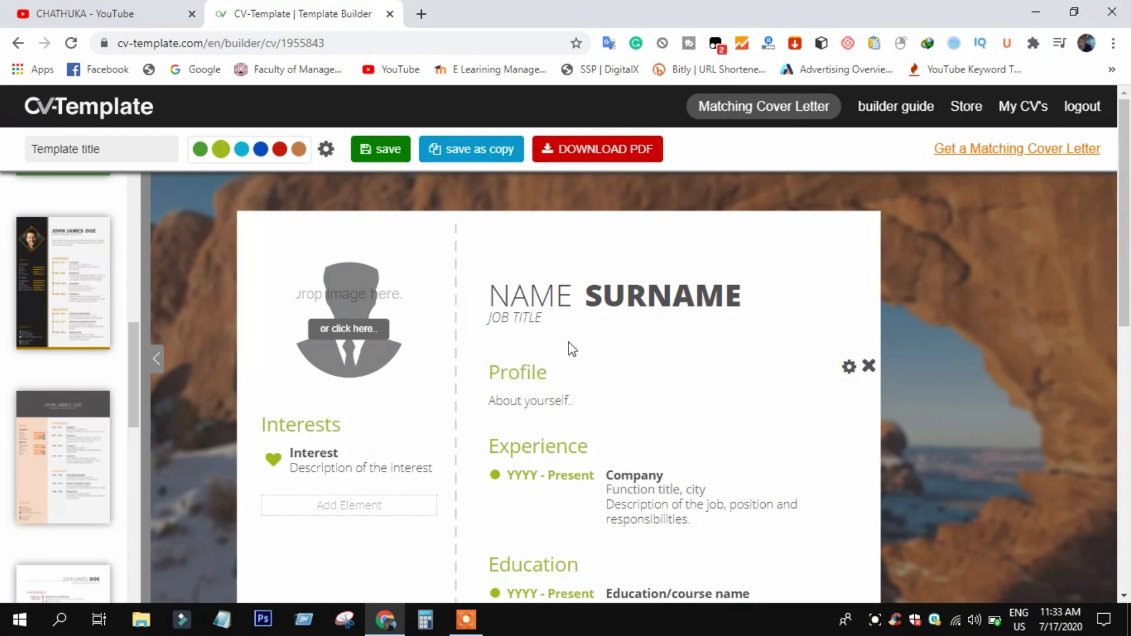
scroll(453, 377, "down", 6)
scroll(457, 395, "up", 4)
scroll(462, 404, "up", 2)
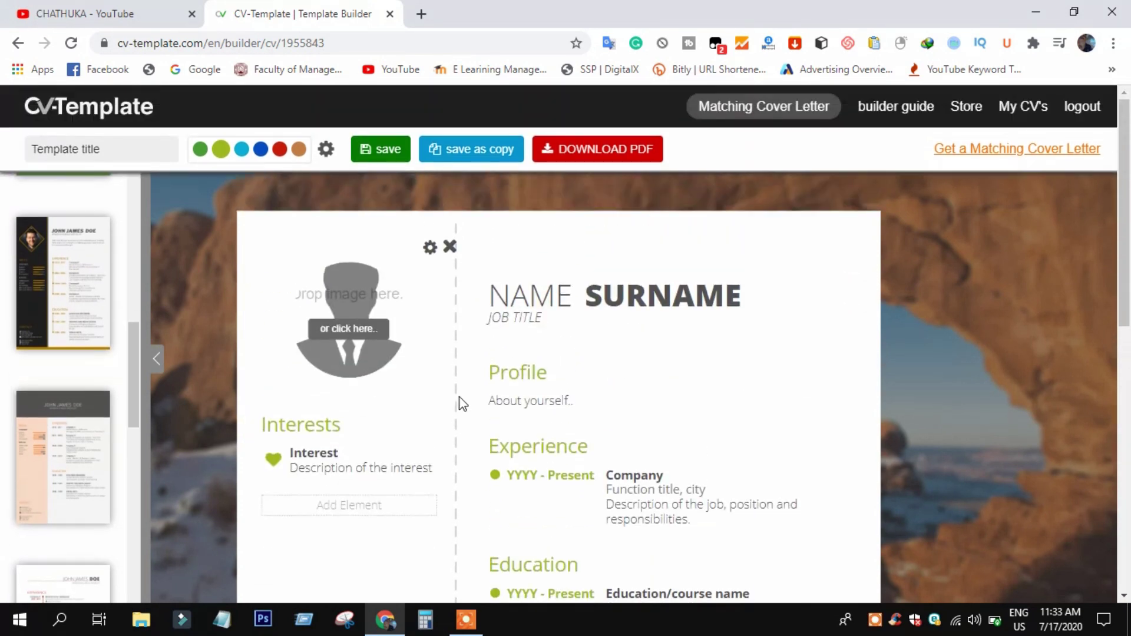
Step: Replace the NAME and SURNAME placeholders with the owner's first name and surname
double_click(561, 307)
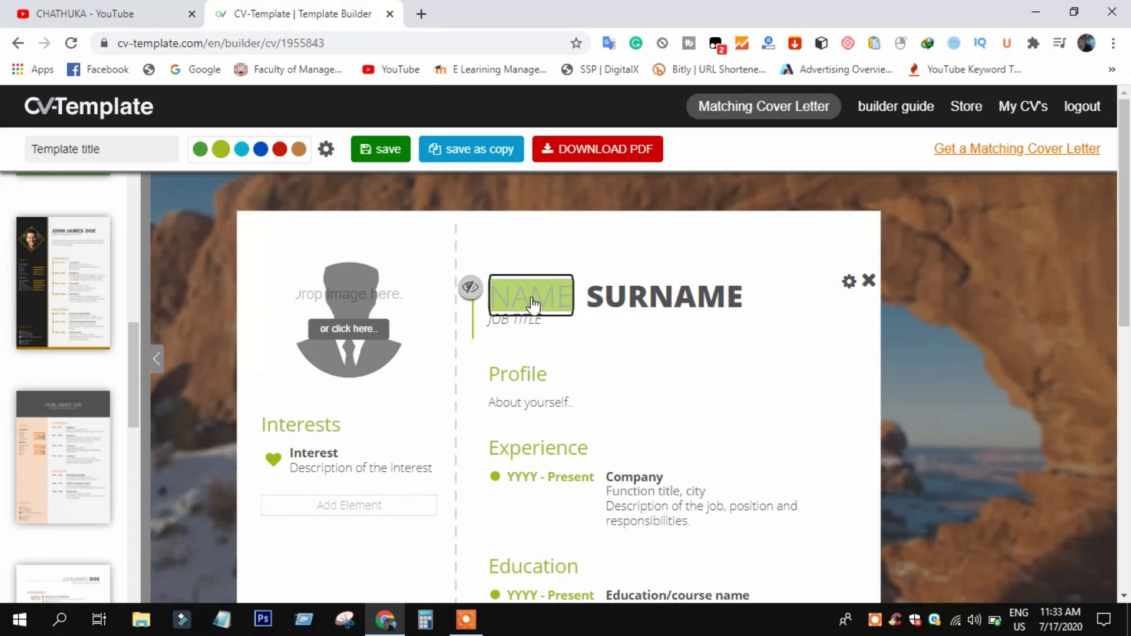
type("CHA")
key("ctrl+z")
type("CHATH")
key("BackSpace")
key("BackSpace")
double_click(735, 305)
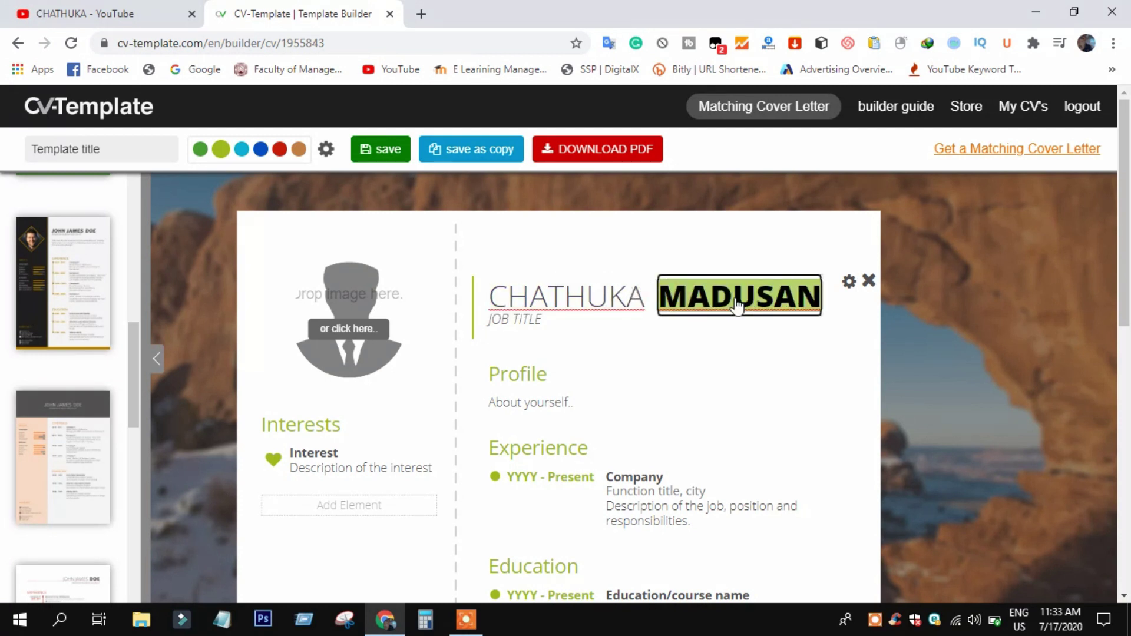
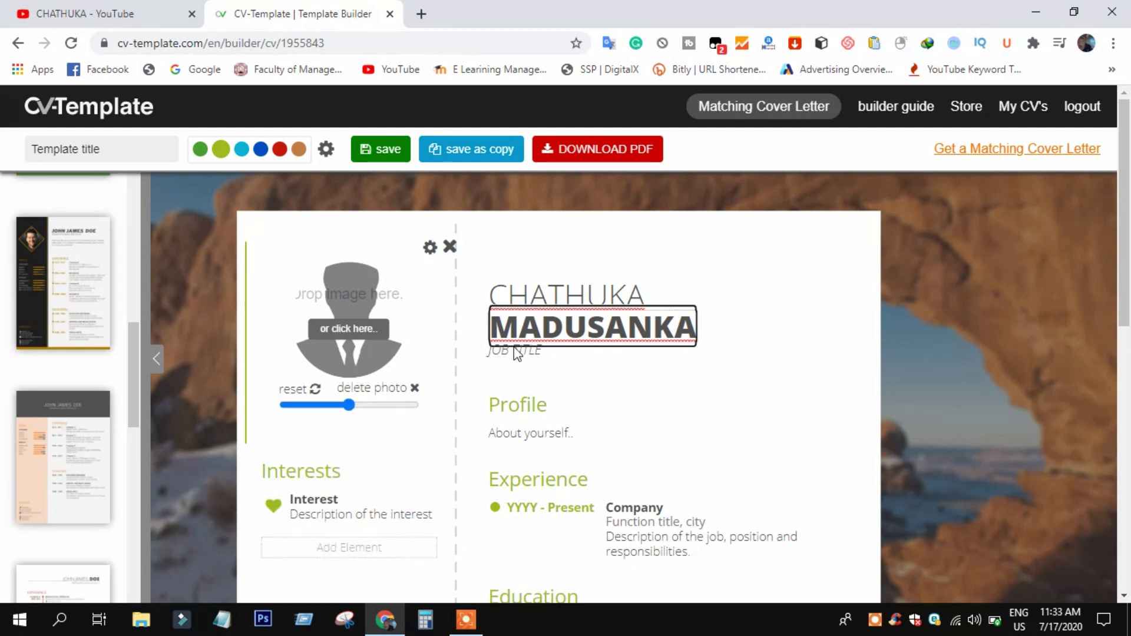
Step: Set the job title to SOCIAL MEDIA INFLUENCER and enter filler profile text 'vcbcbcbcbc'
double_click(528, 350)
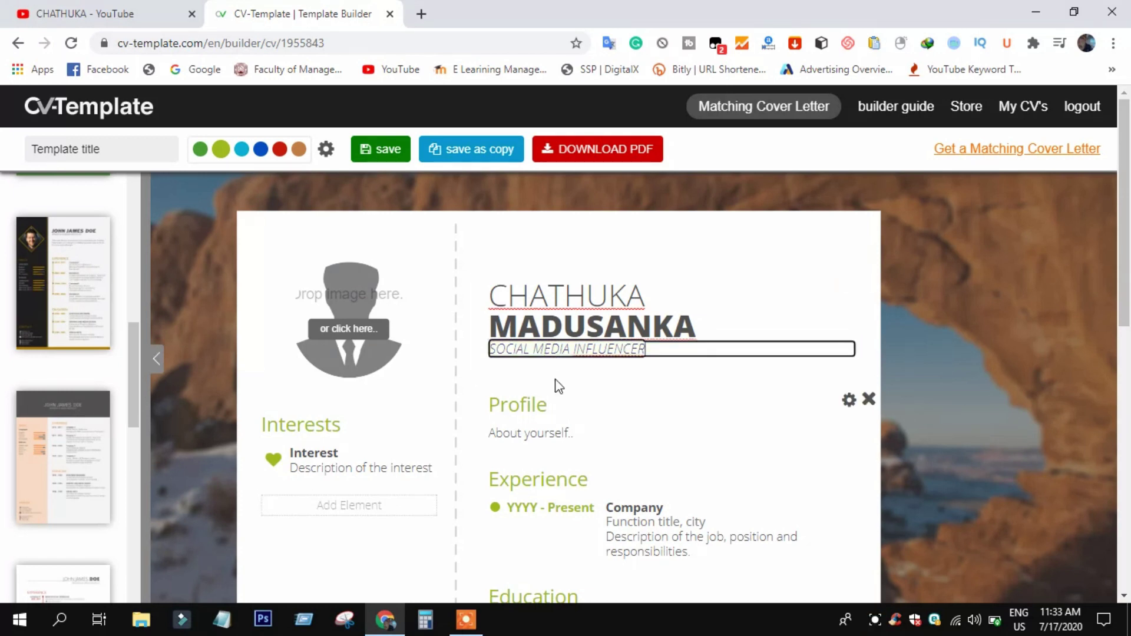
scroll(589, 400, "down", 4)
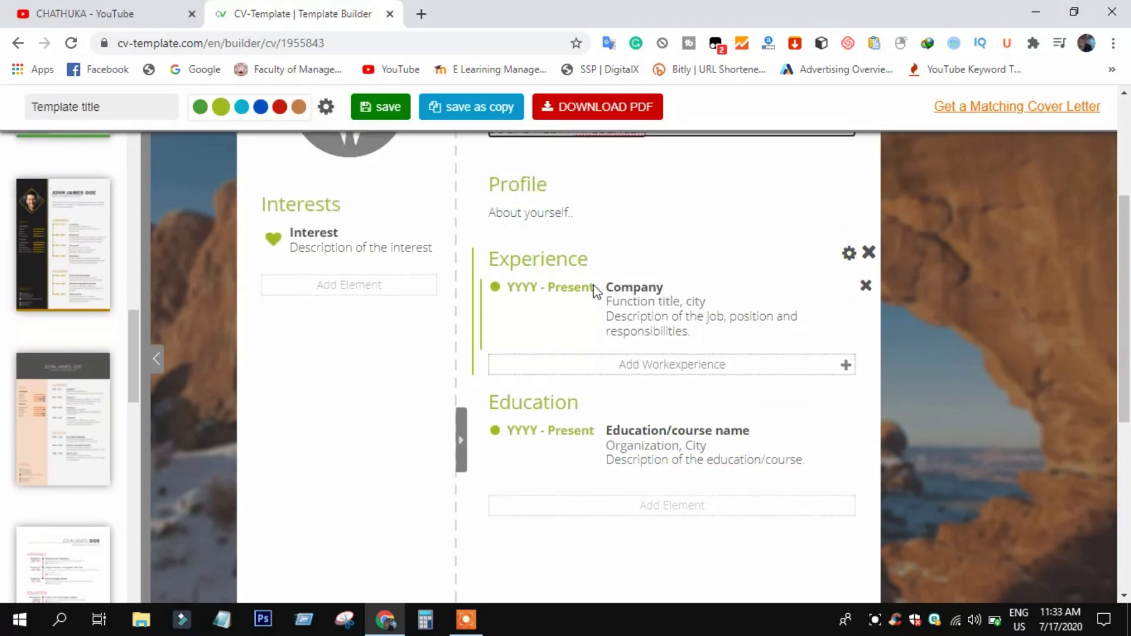
scroll(592, 284, "up", 3)
left_click(556, 352)
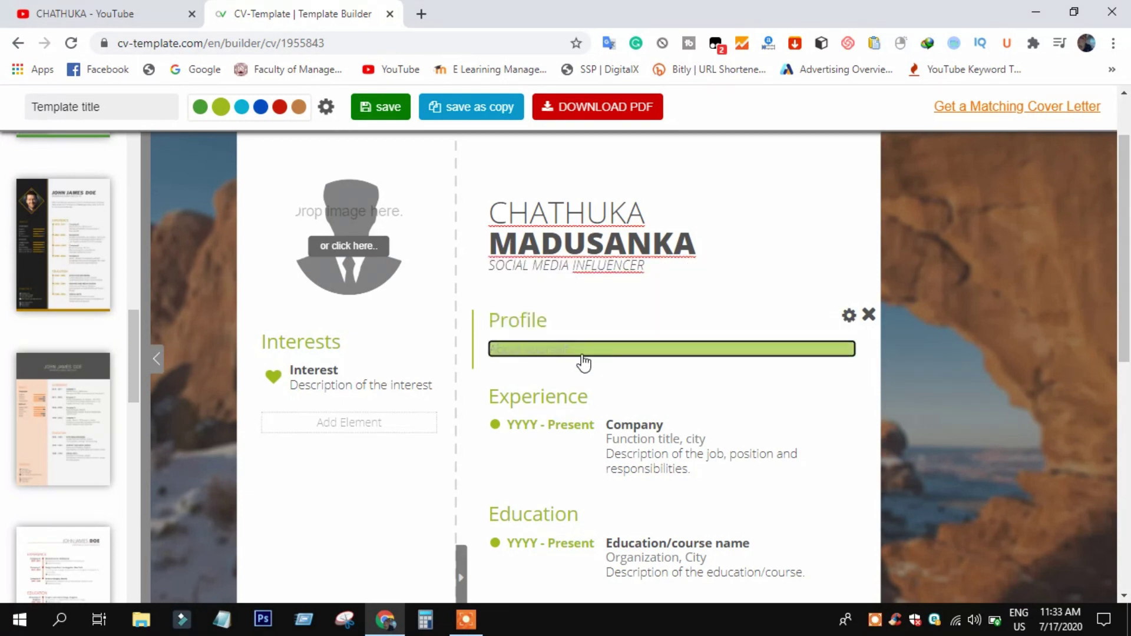
type("Wcbcbcbcbc")
scroll(716, 374, "down", 3)
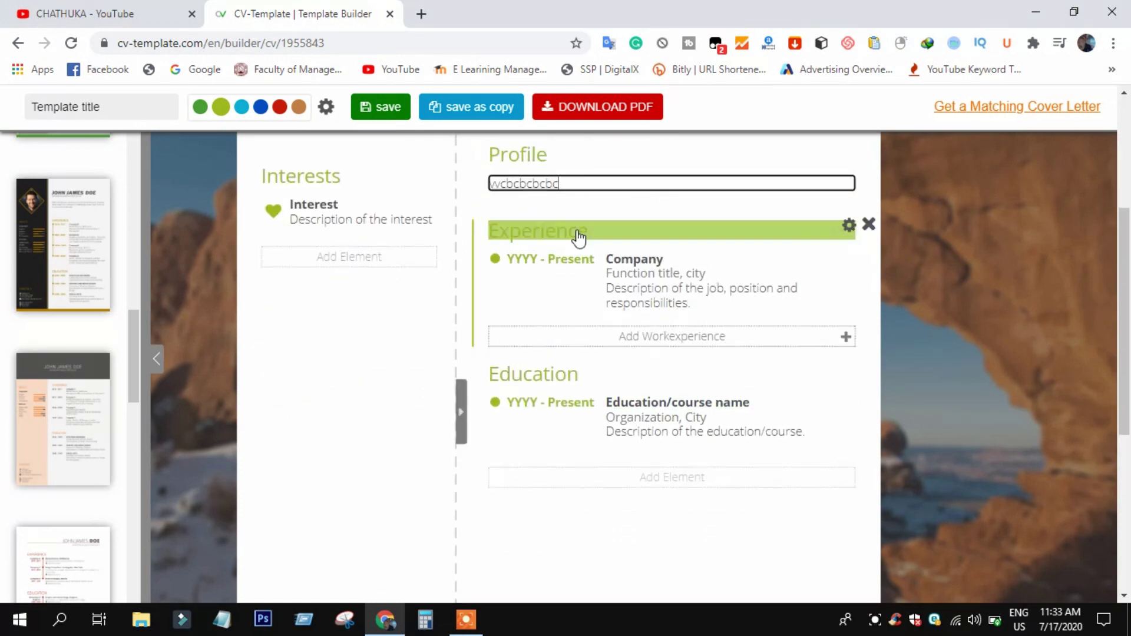
Step: Change the first experience entry's date from YYYY - Present to 2017 - 2020
left_click(848, 224)
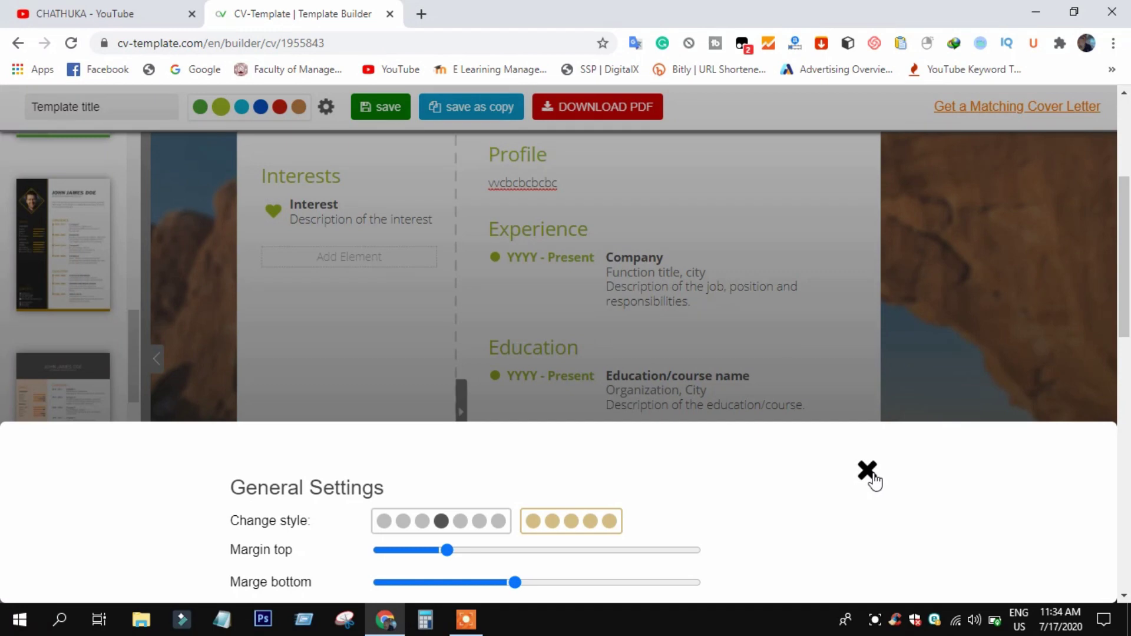
left_click(872, 476)
scroll(648, 380, "up", 5)
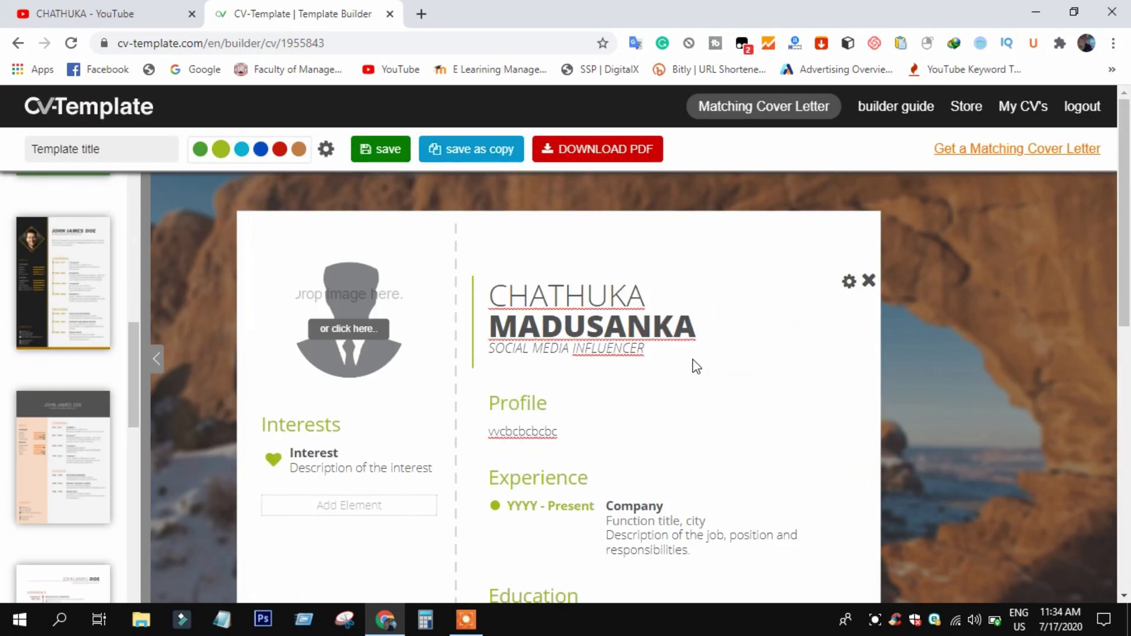
scroll(695, 368, "down", 1)
scroll(693, 371, "down", 3)
double_click(548, 259)
double_click(523, 258)
double_click(525, 259)
type("20")
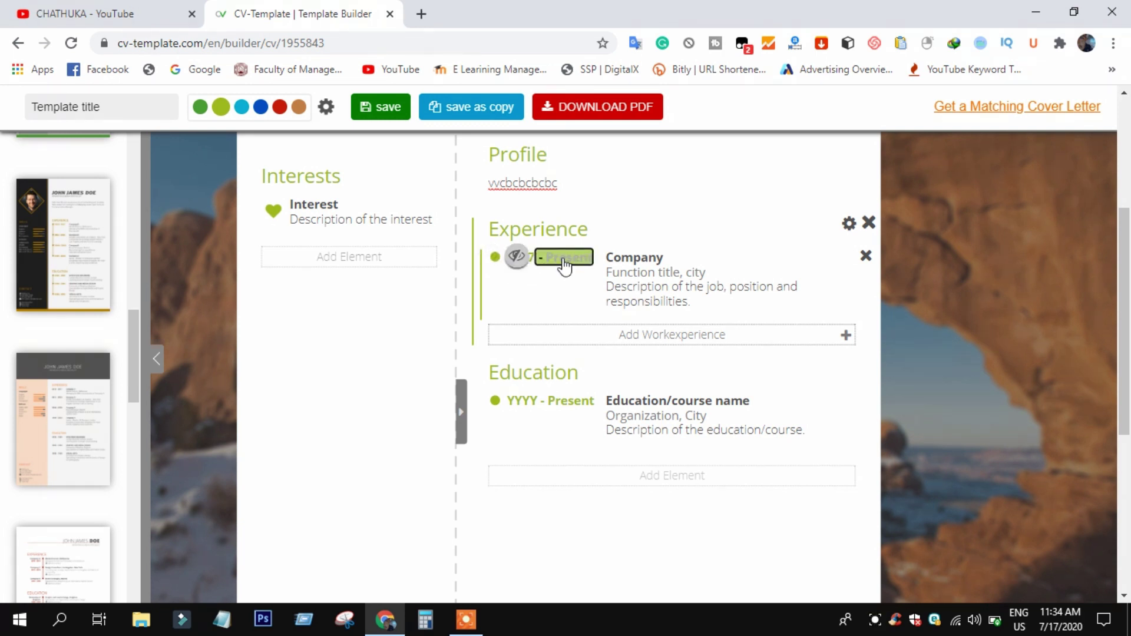
type("17 - 202")
left_click(523, 321)
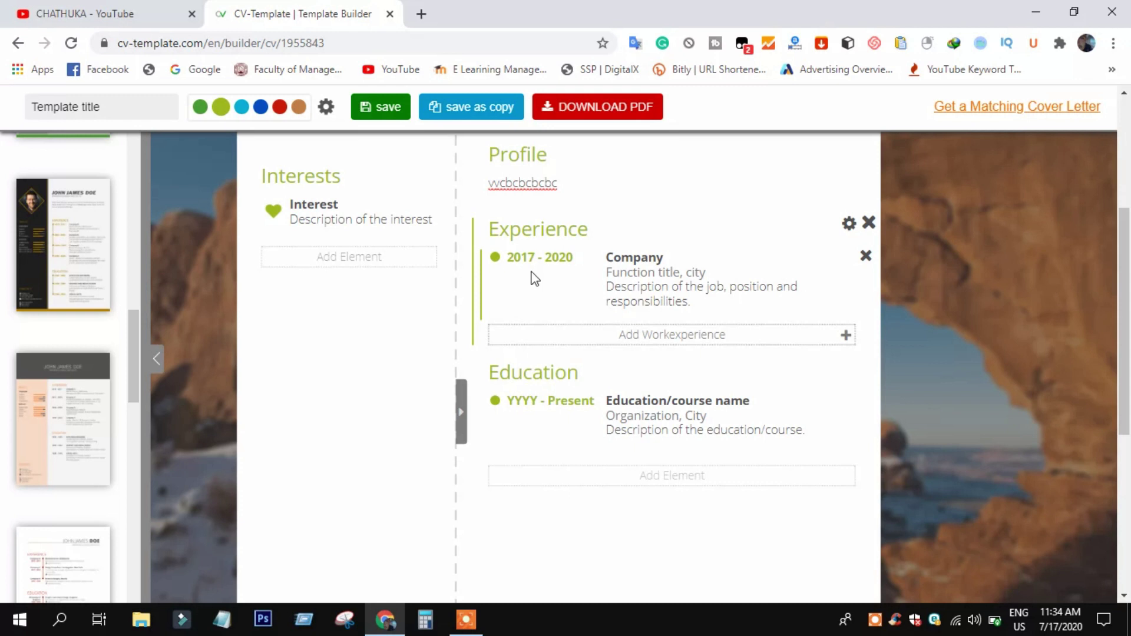
Step: Enter aluthjobs.com as the first experience entry's company name
left_click(636, 259)
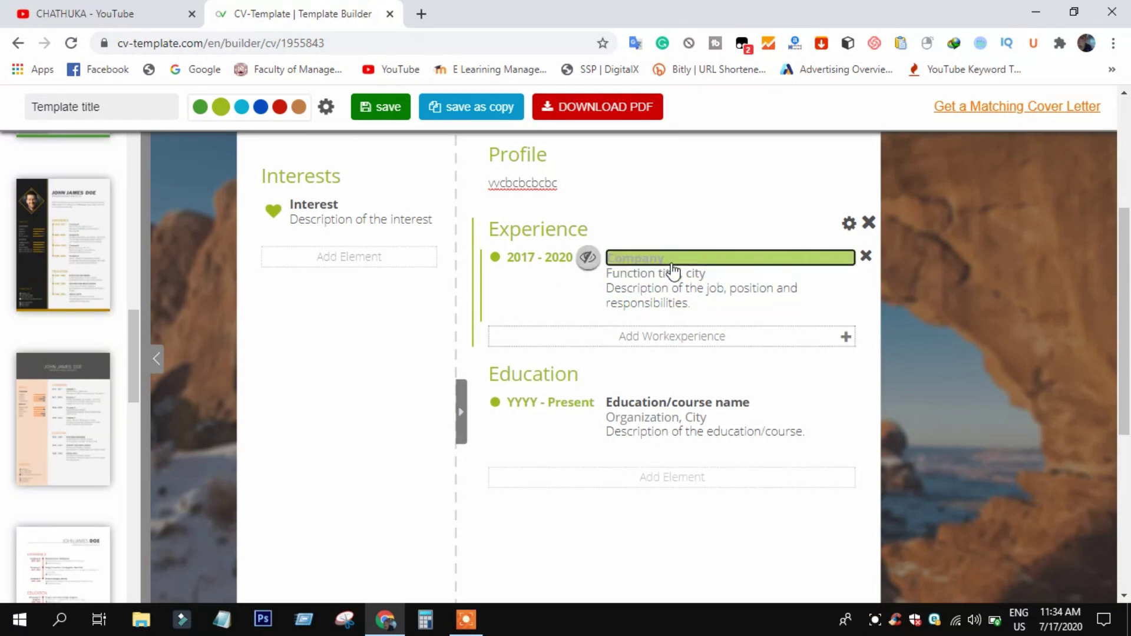
type("com")
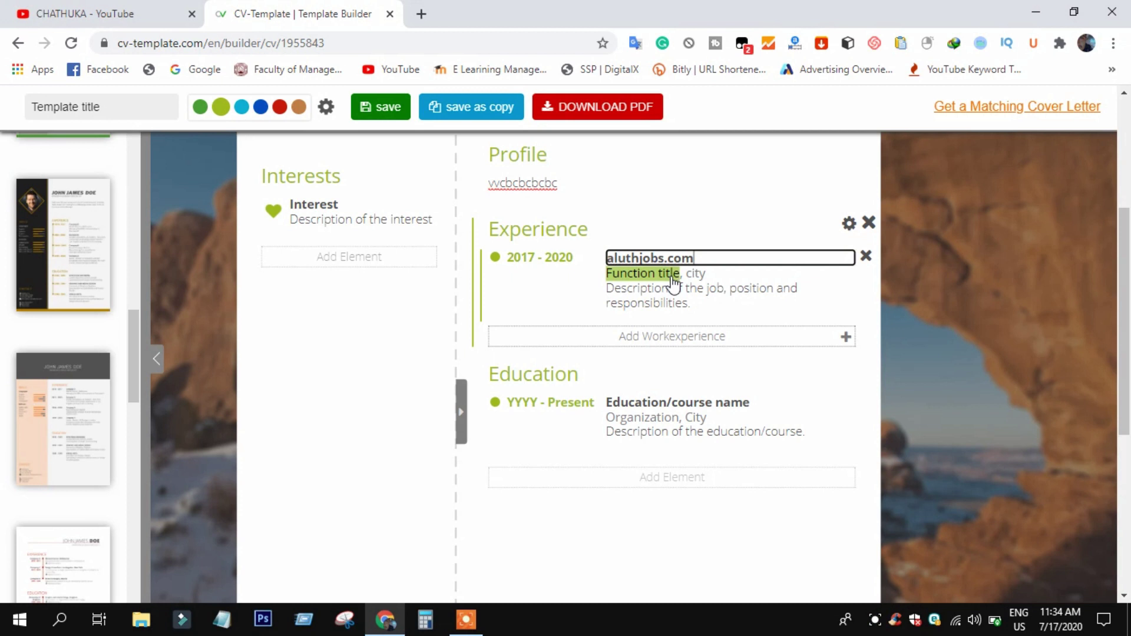
left_click(661, 272)
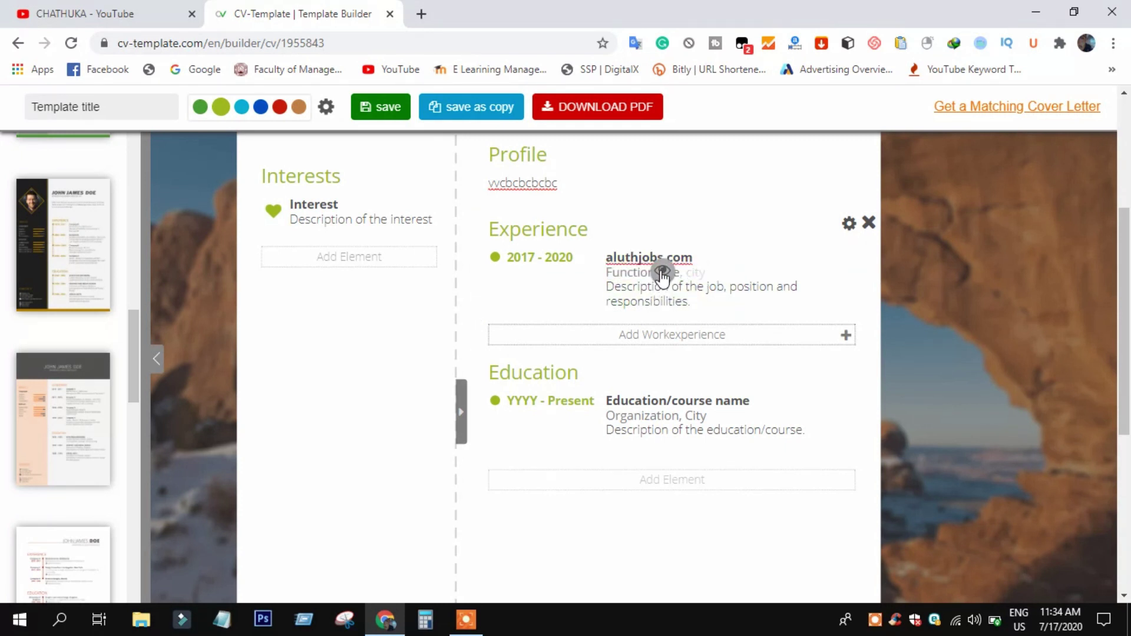
left_click(662, 297)
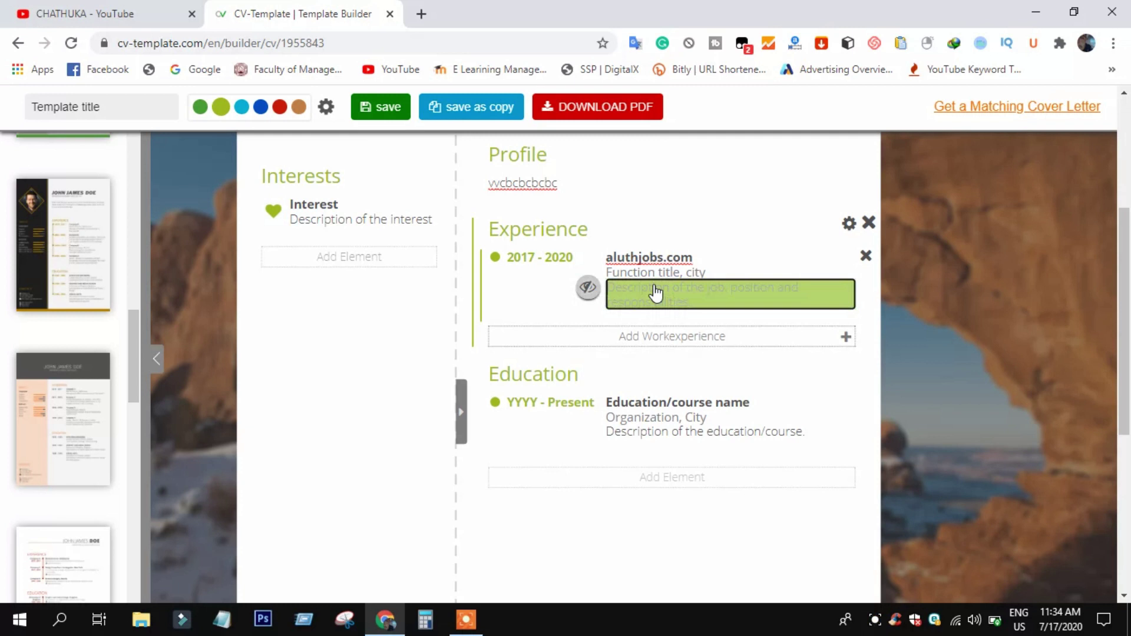
Step: Enter 'owner' as the aluthjobs.com job description and add a second experience entry
left_click(697, 304)
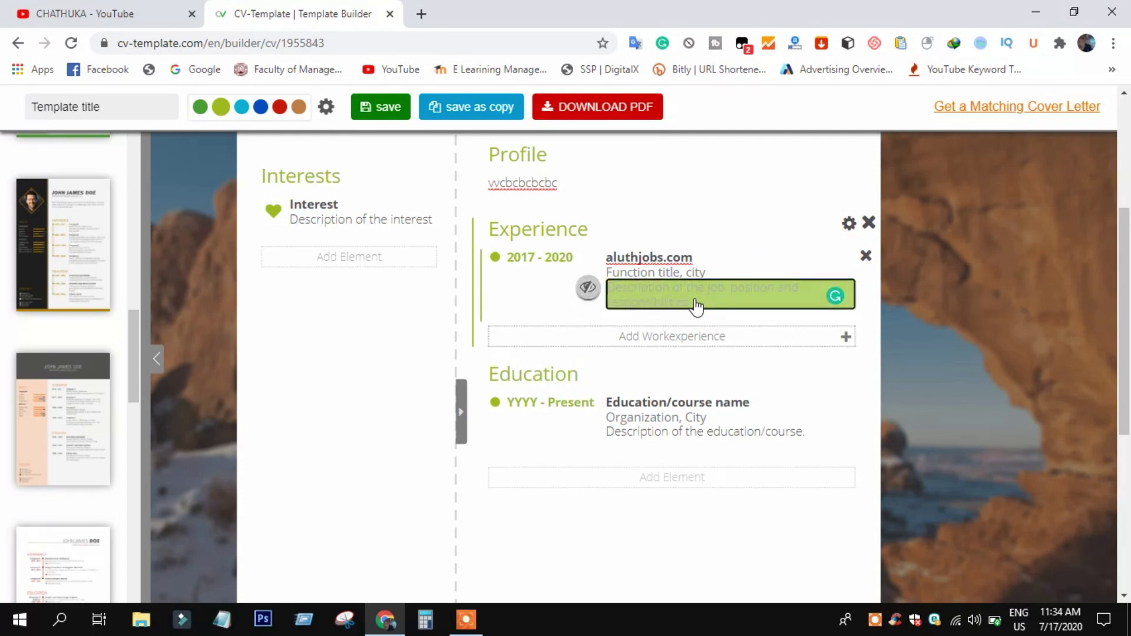
left_click(595, 288)
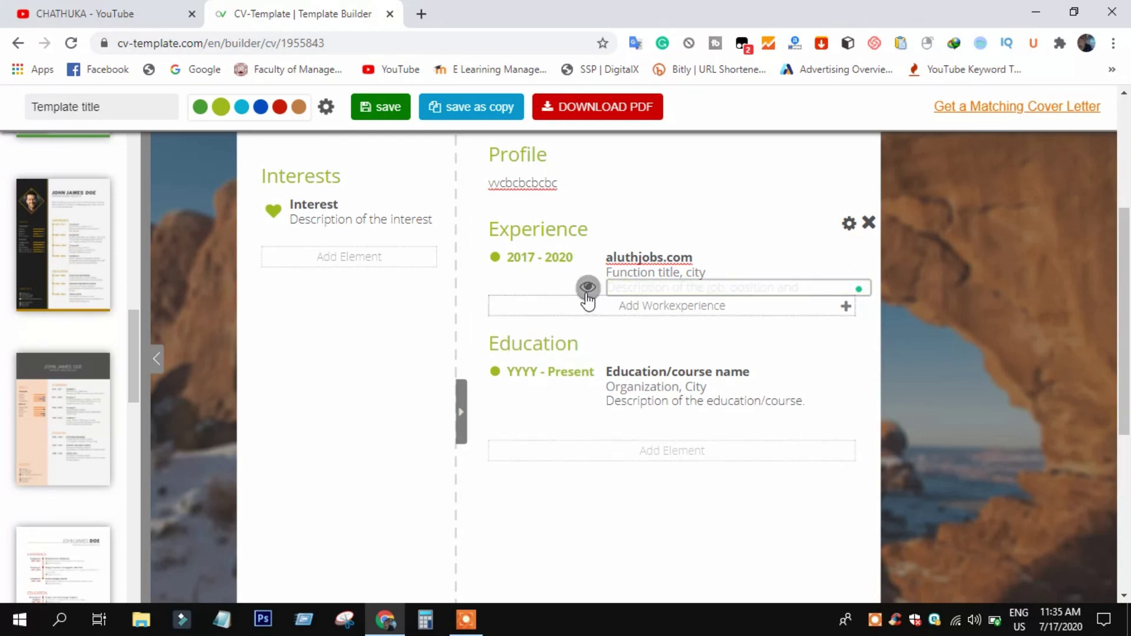
left_click(586, 290)
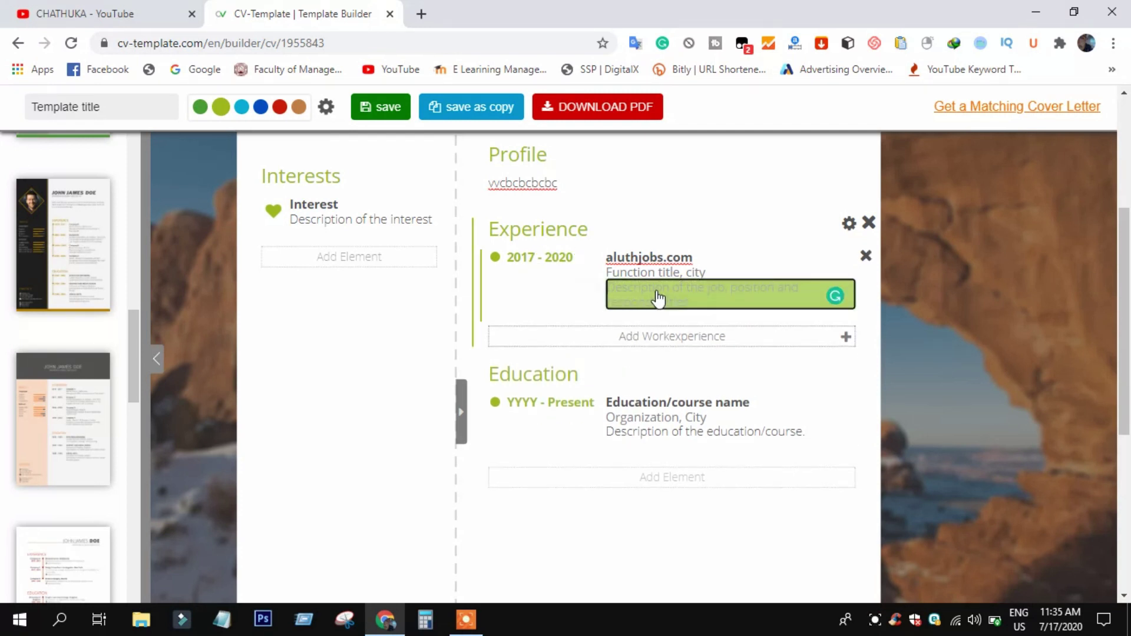
type("owner")
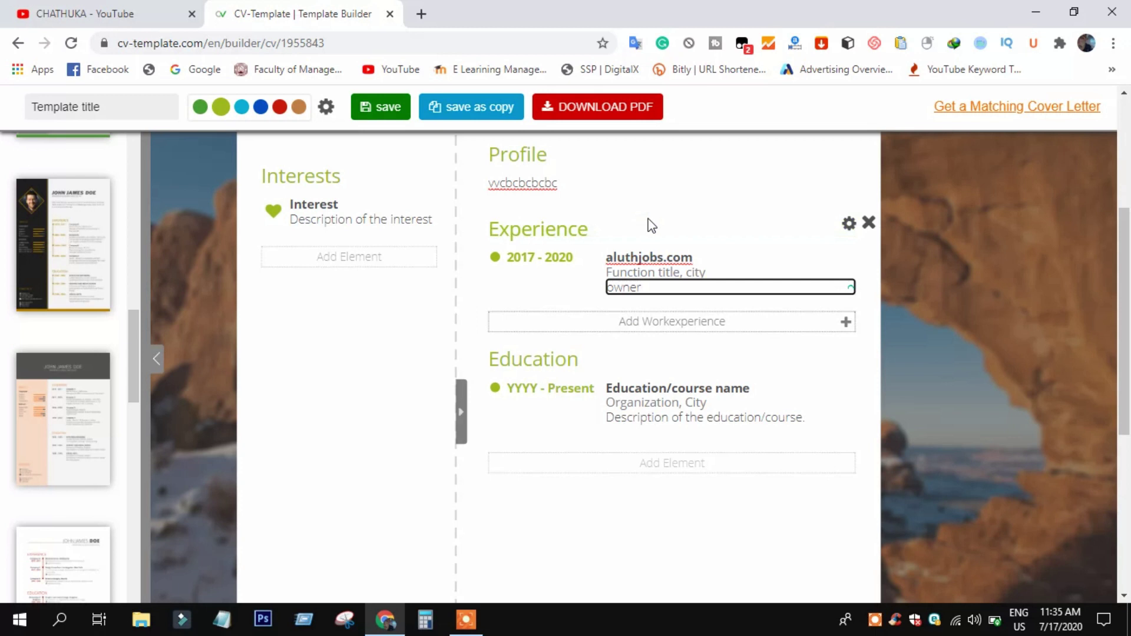
left_click(698, 334)
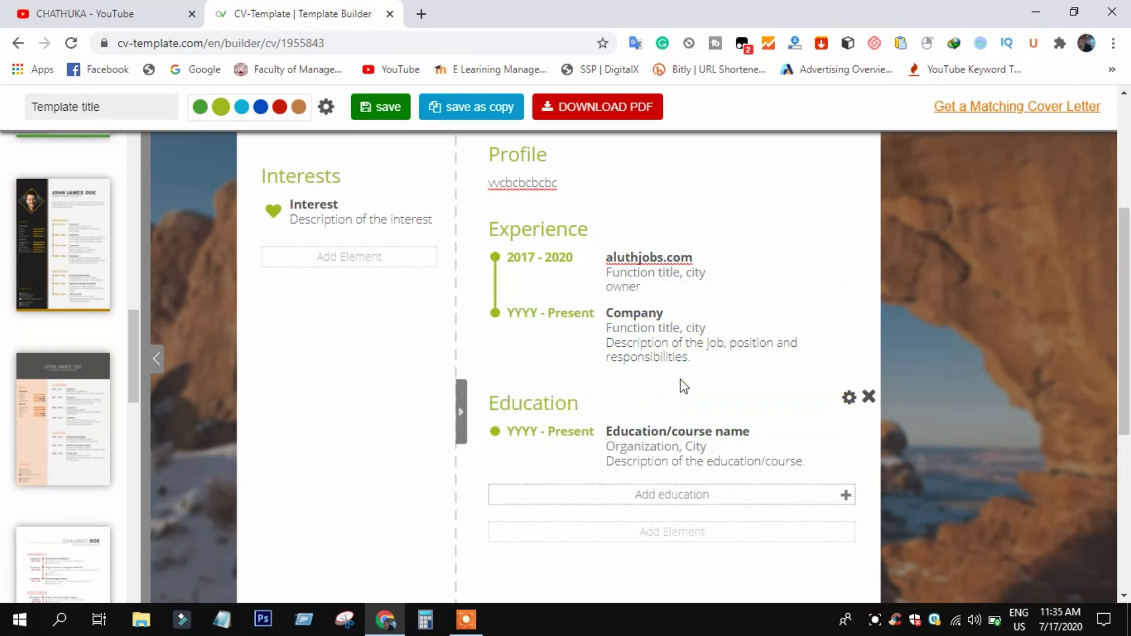
Step: Add third and fourth placeholder Company entries, then scroll down to the Education section
left_click(667, 387)
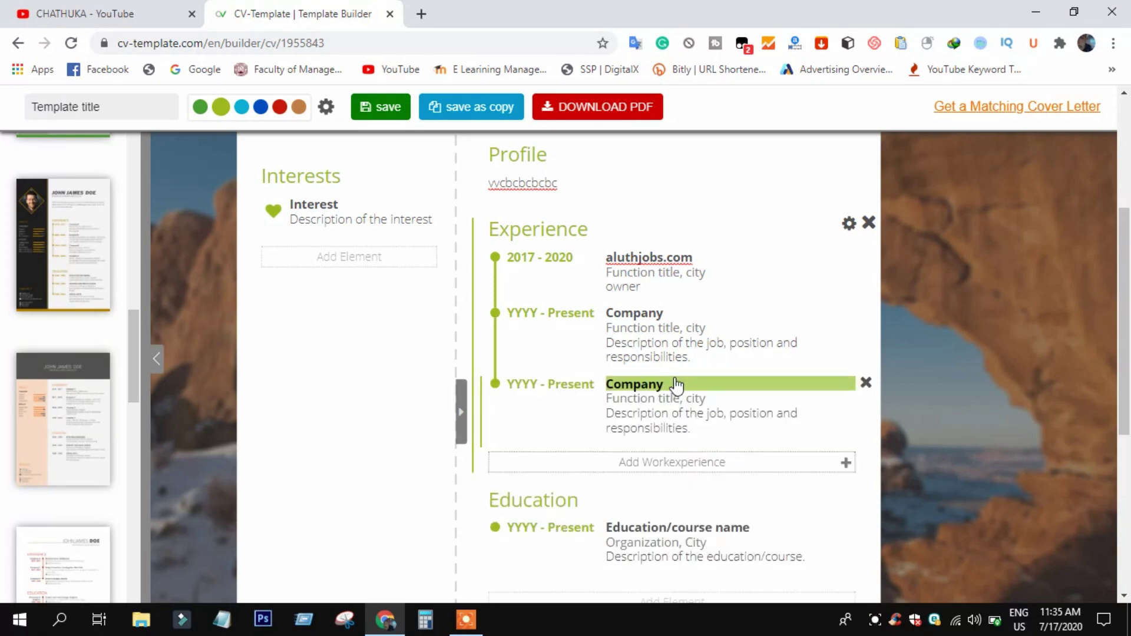
scroll(675, 385, "down", 4)
scroll(674, 384, "up", 4)
left_click(645, 439)
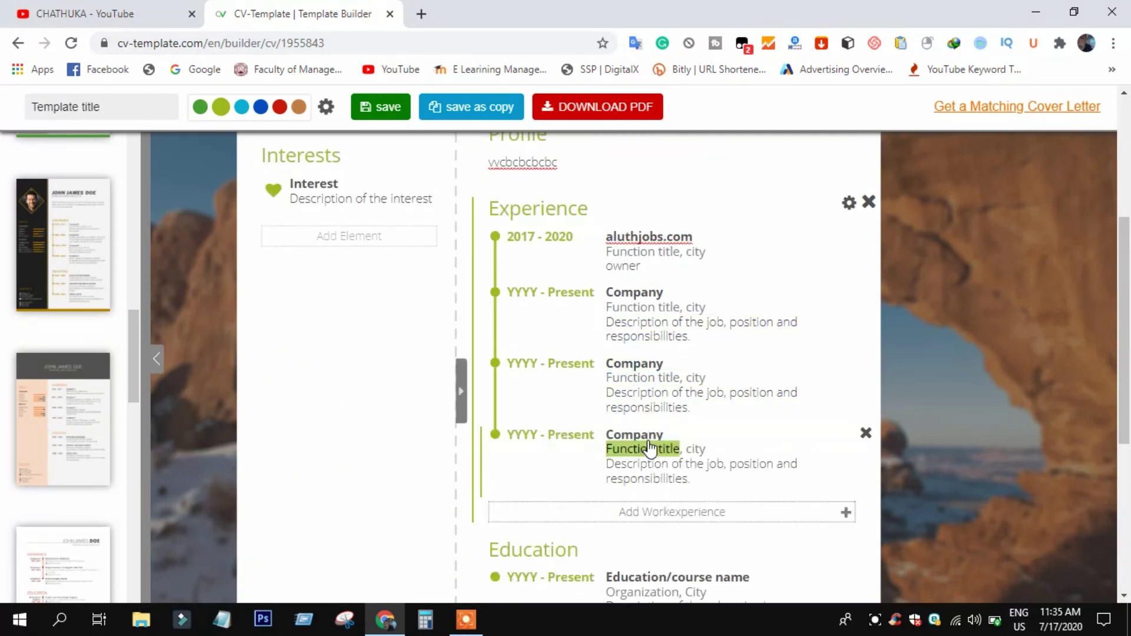
scroll(709, 453, "down", 1)
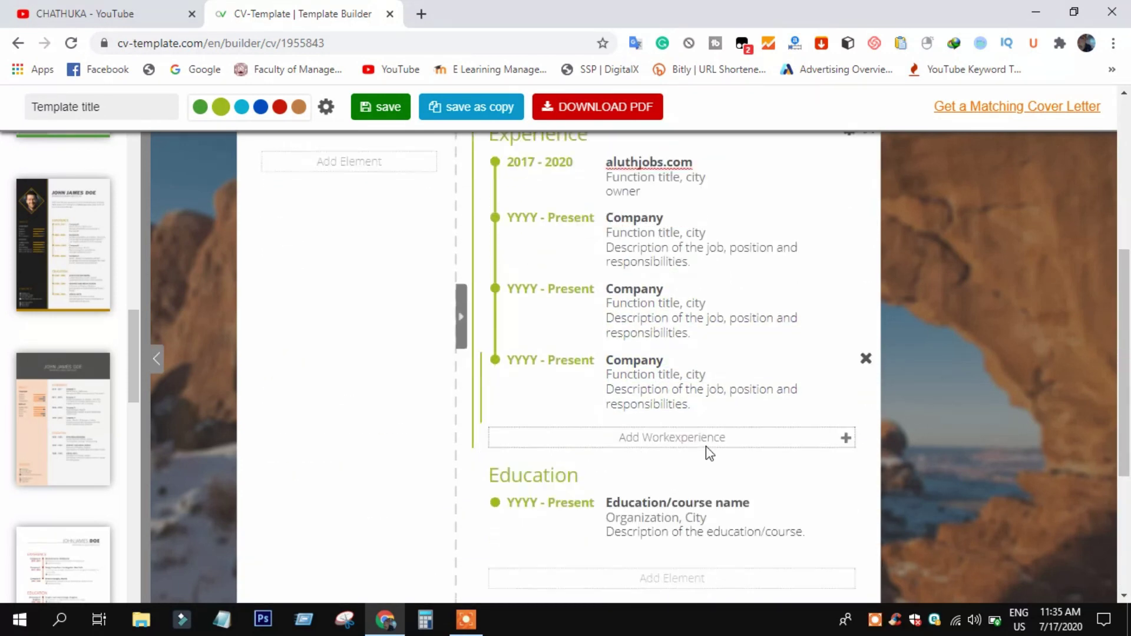
scroll(661, 361, "up", 1)
scroll(614, 397, "down", 1)
scroll(530, 448, "up", 5)
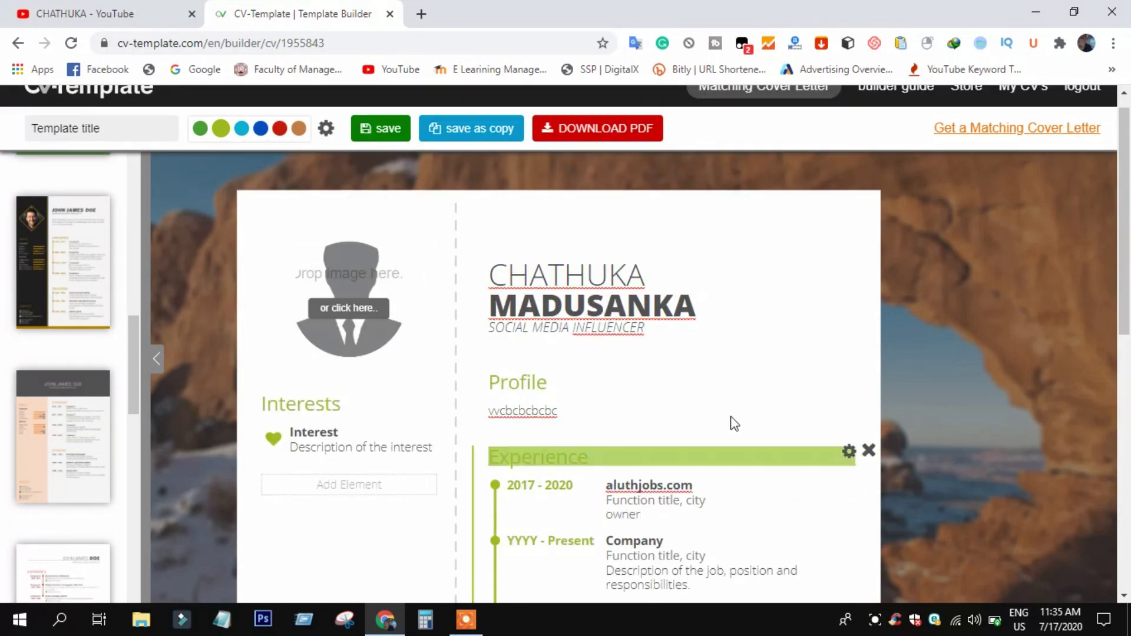
scroll(528, 455, "down", 1)
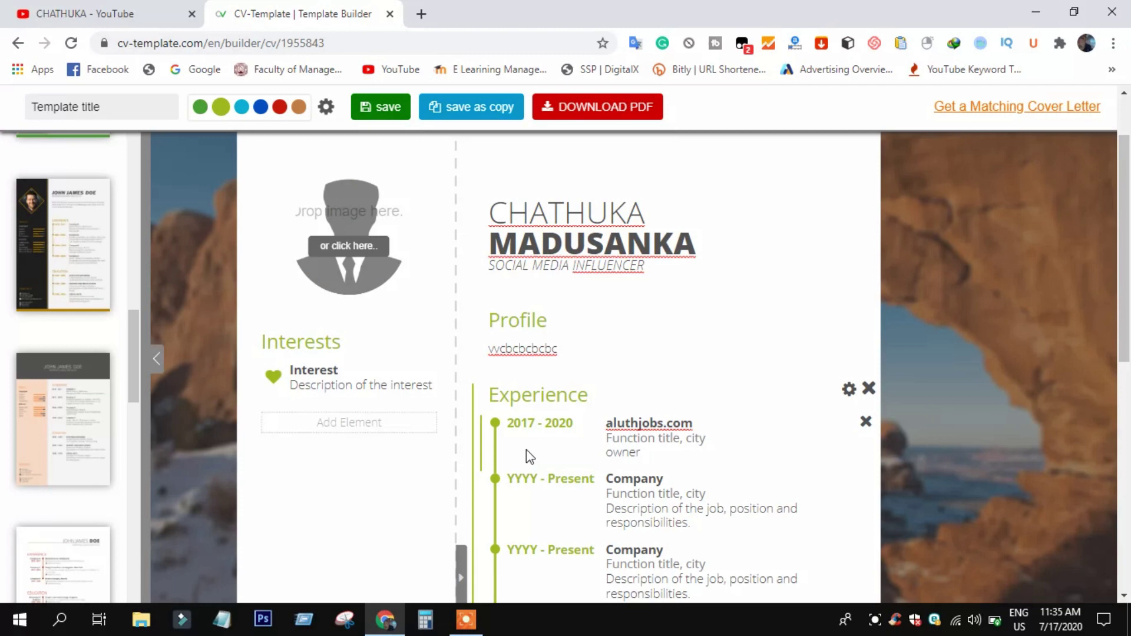
scroll(565, 455, "down", 4)
scroll(581, 378, "up", 4)
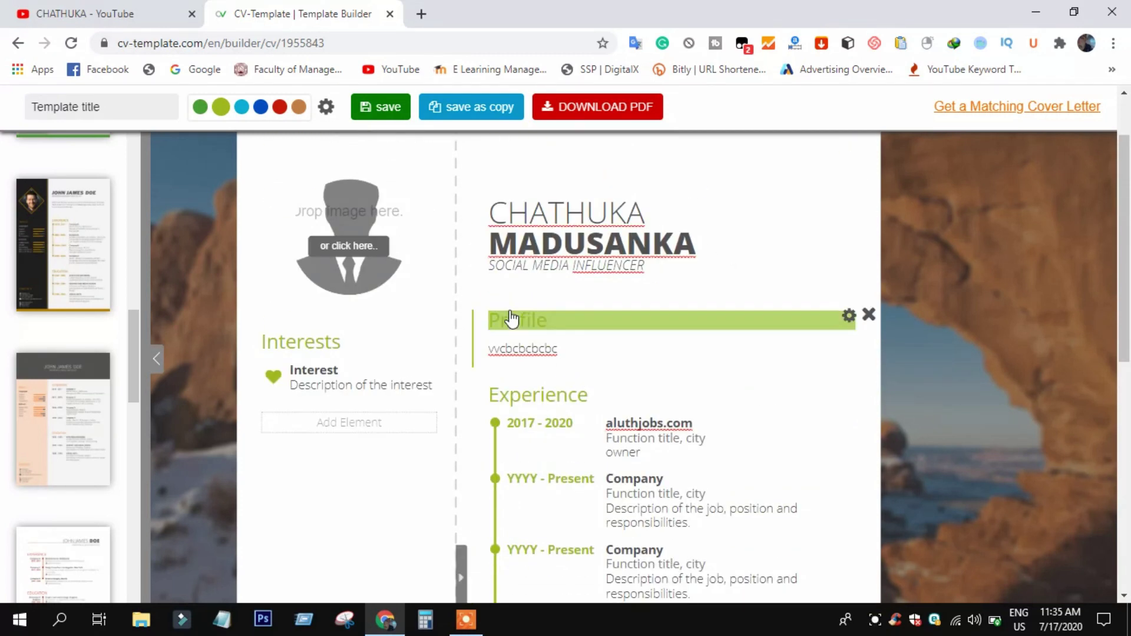
scroll(770, 411, "down", 4)
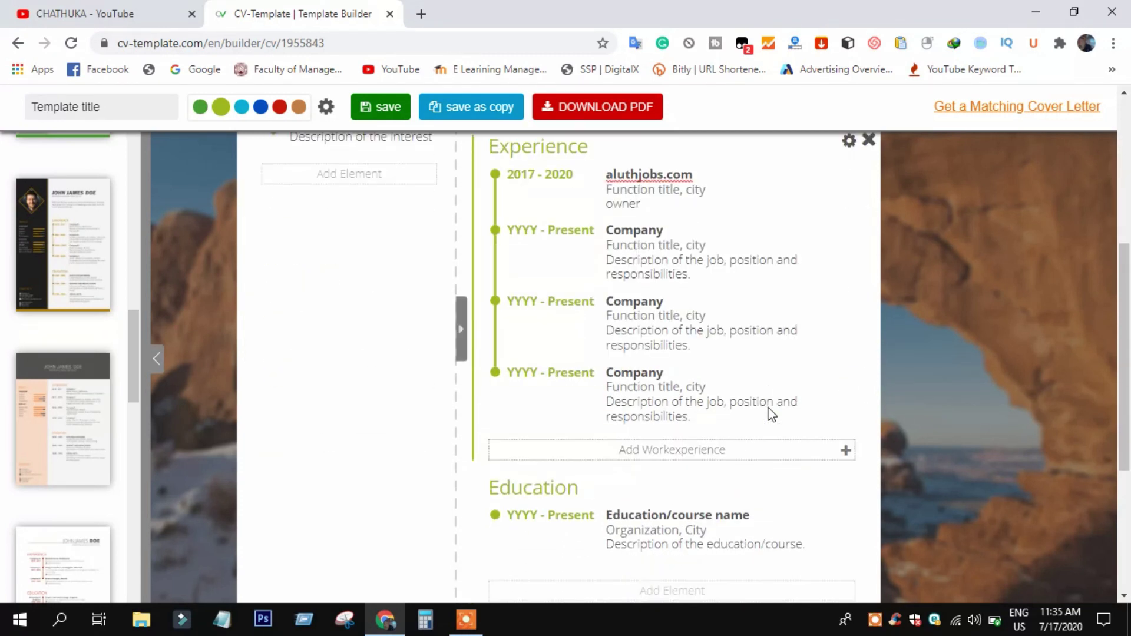
scroll(769, 412, "down", 3)
scroll(769, 413, "up", 4)
scroll(638, 446, "down", 3)
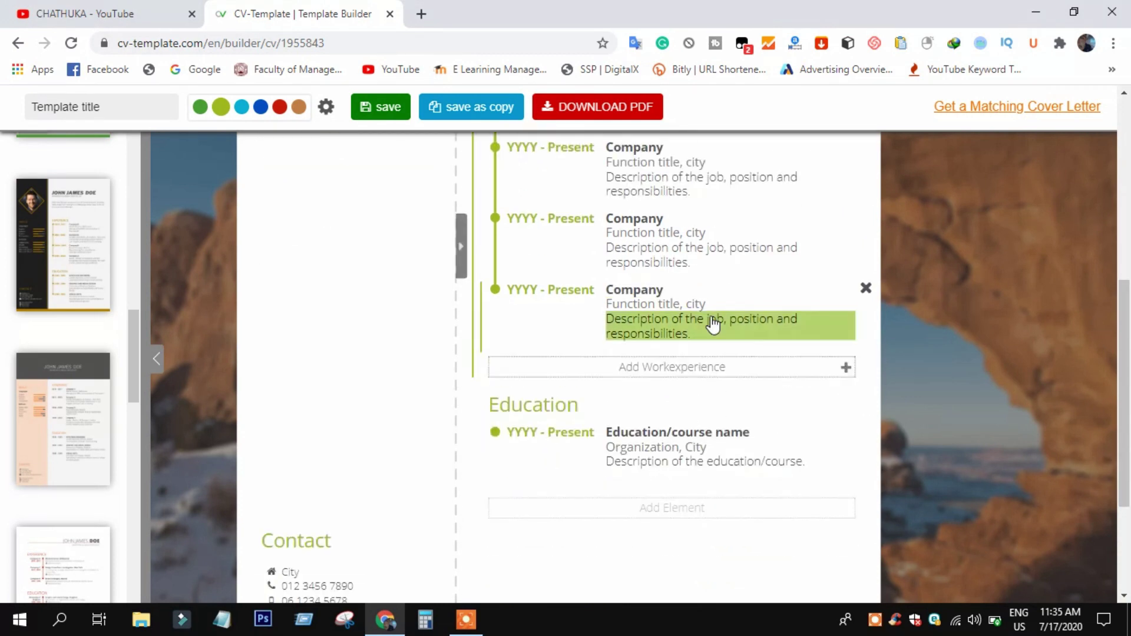
scroll(706, 392, "down", 3)
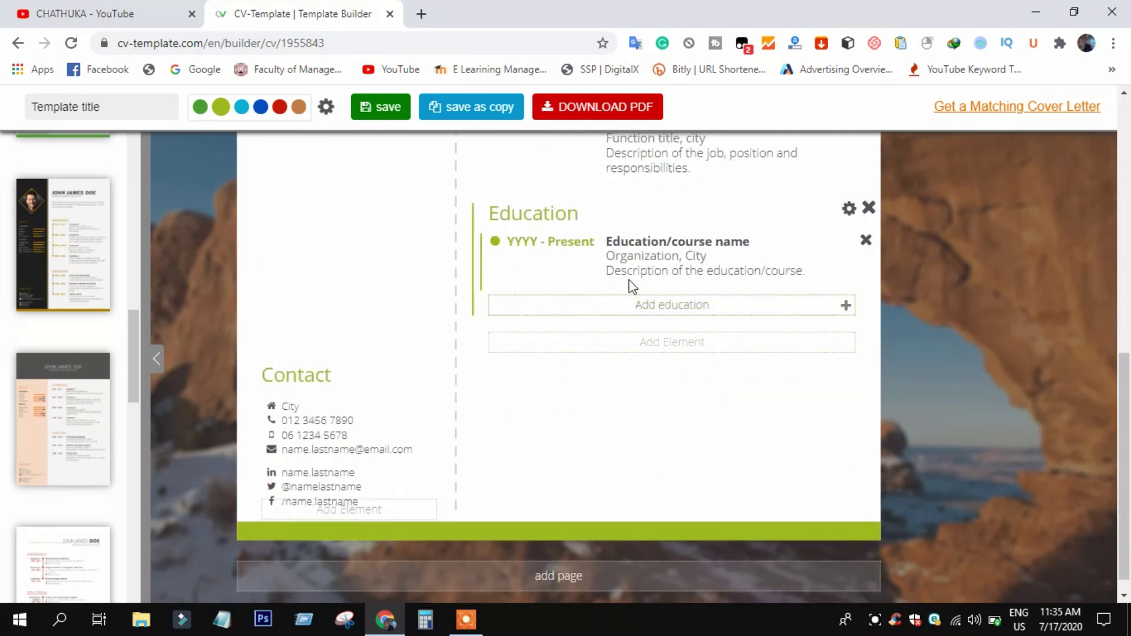
Step: Set the first education entry's years to 2016 - 2020 and its course to BBA
left_click(526, 248)
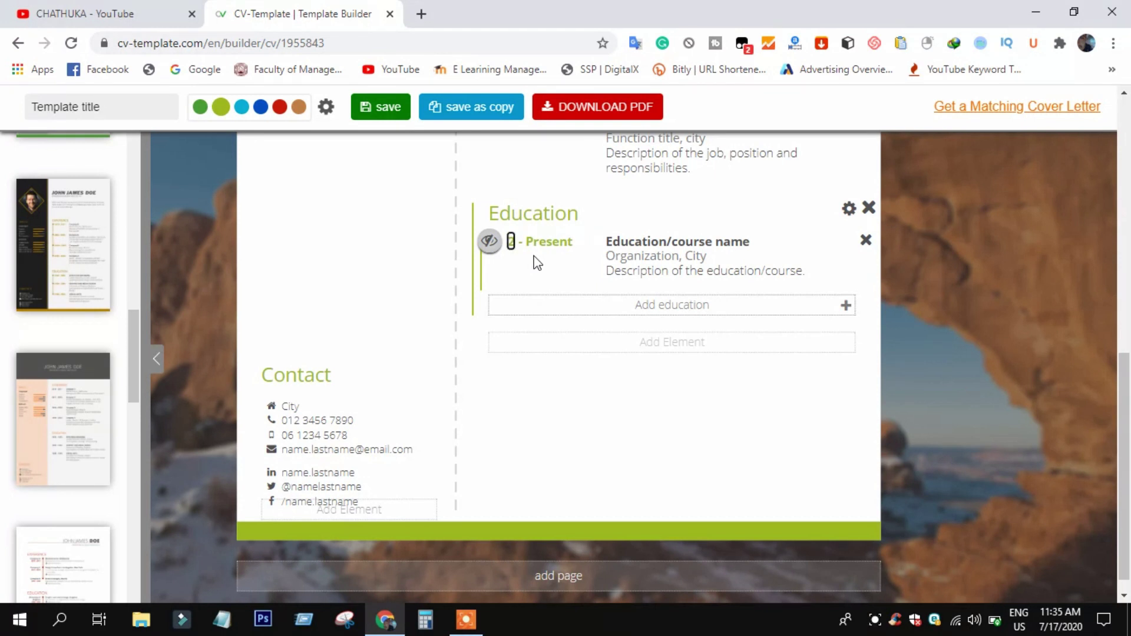
type("2016")
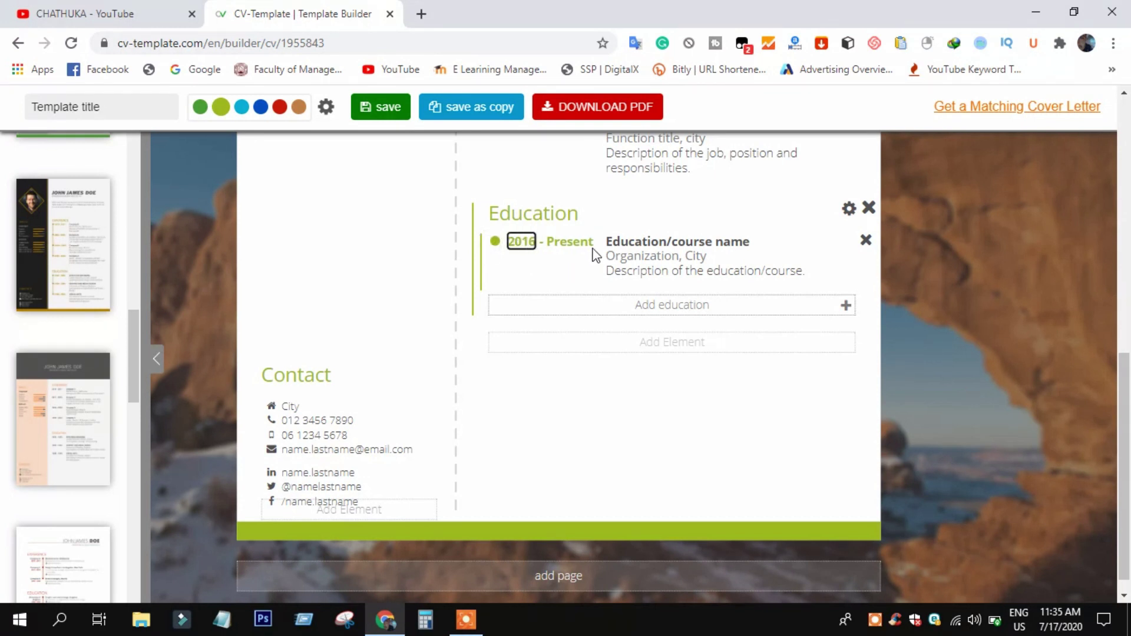
left_click(583, 250)
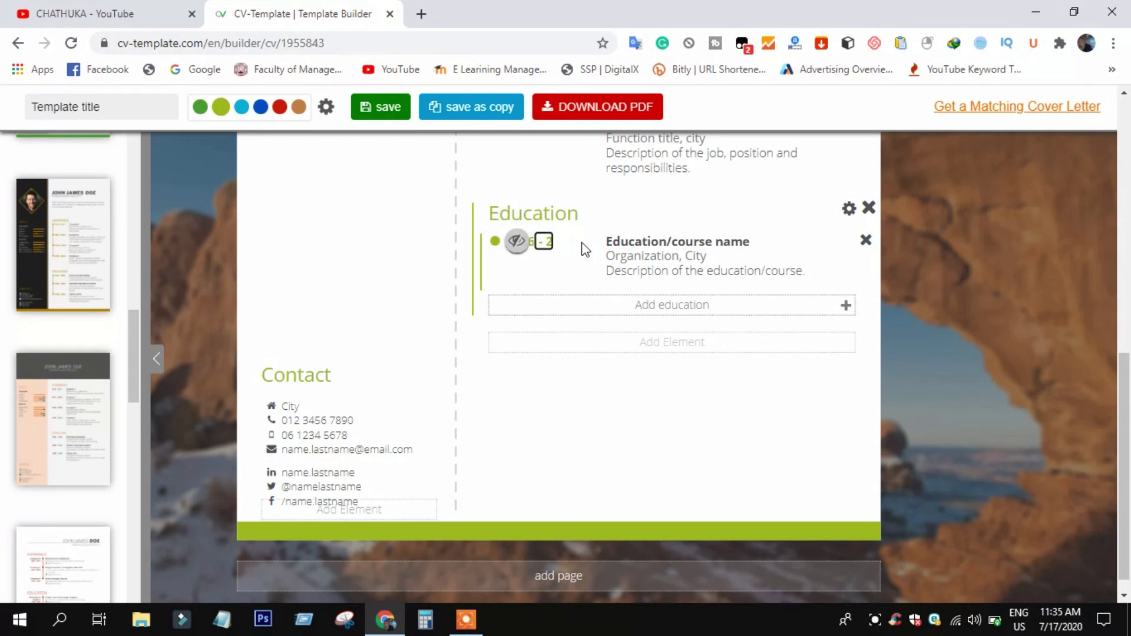
left_click(635, 245)
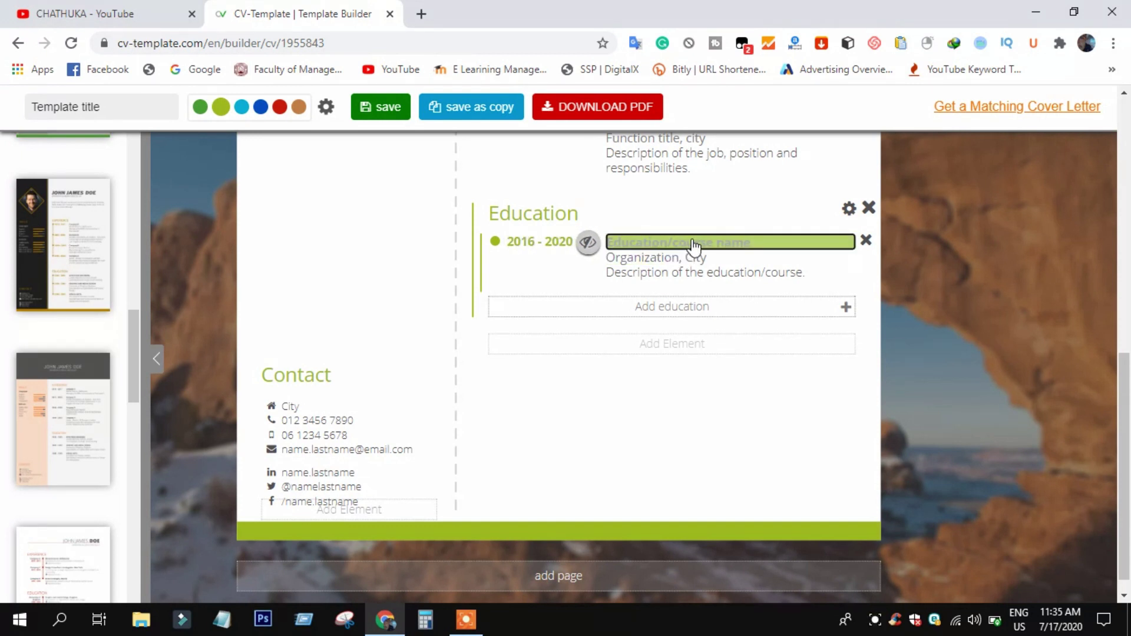
type("B")
key("BackSpace")
type("Bs")
key("BackSpace")
key("BackSpace")
type("BBA")
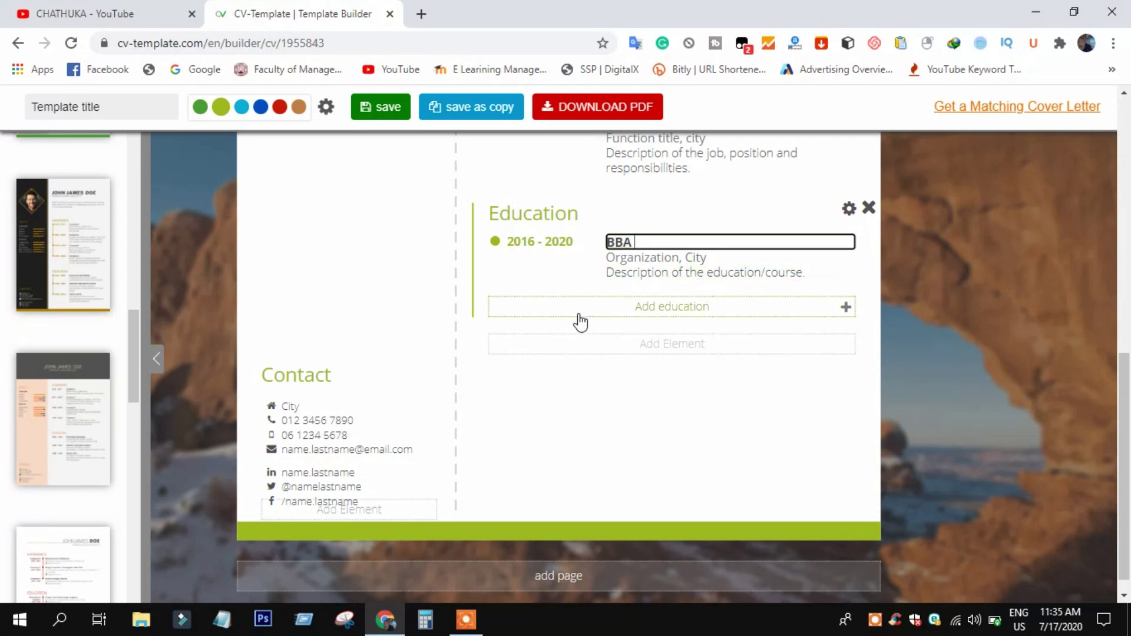
left_click(671, 258)
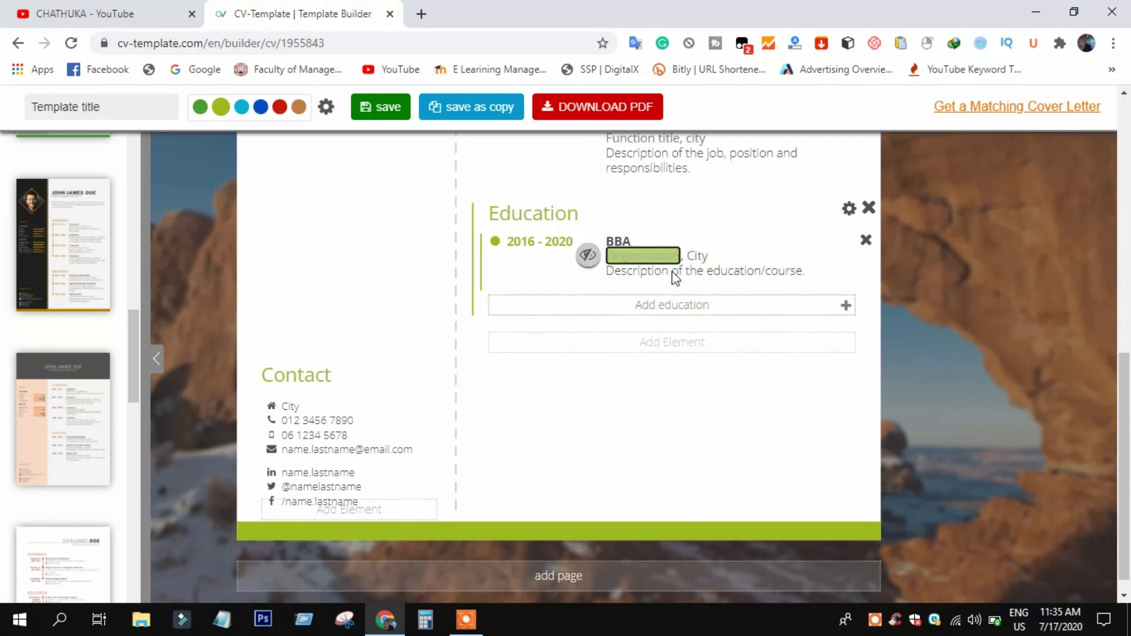
Step: Enter 'University of Ruhuna, Matara' as the education entry's organization
left_click(600, 343)
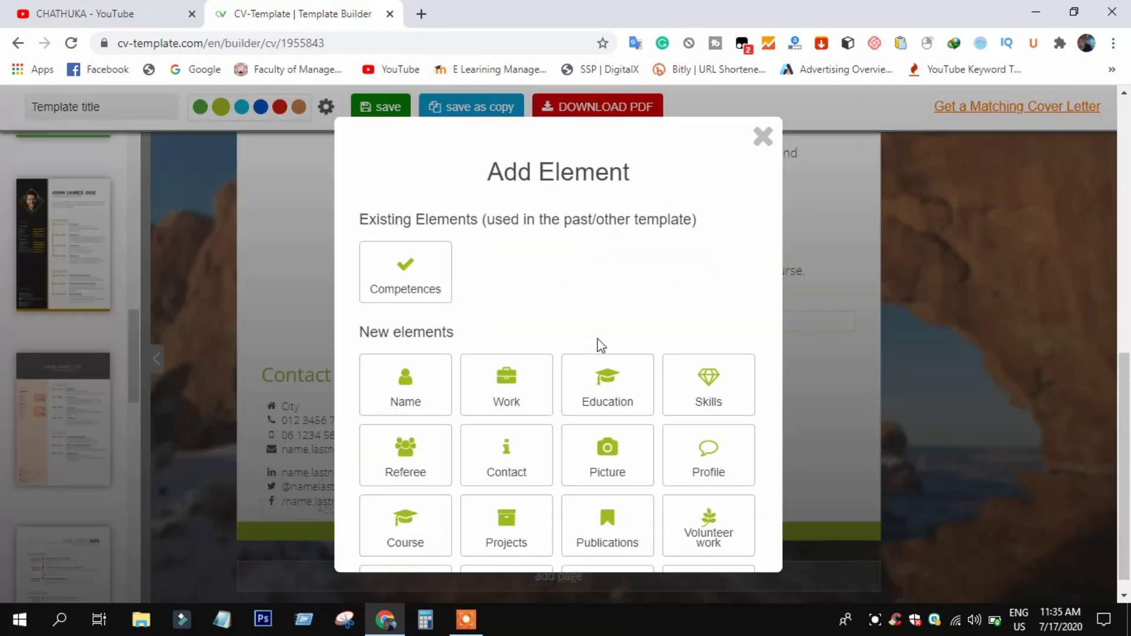
left_click(763, 136)
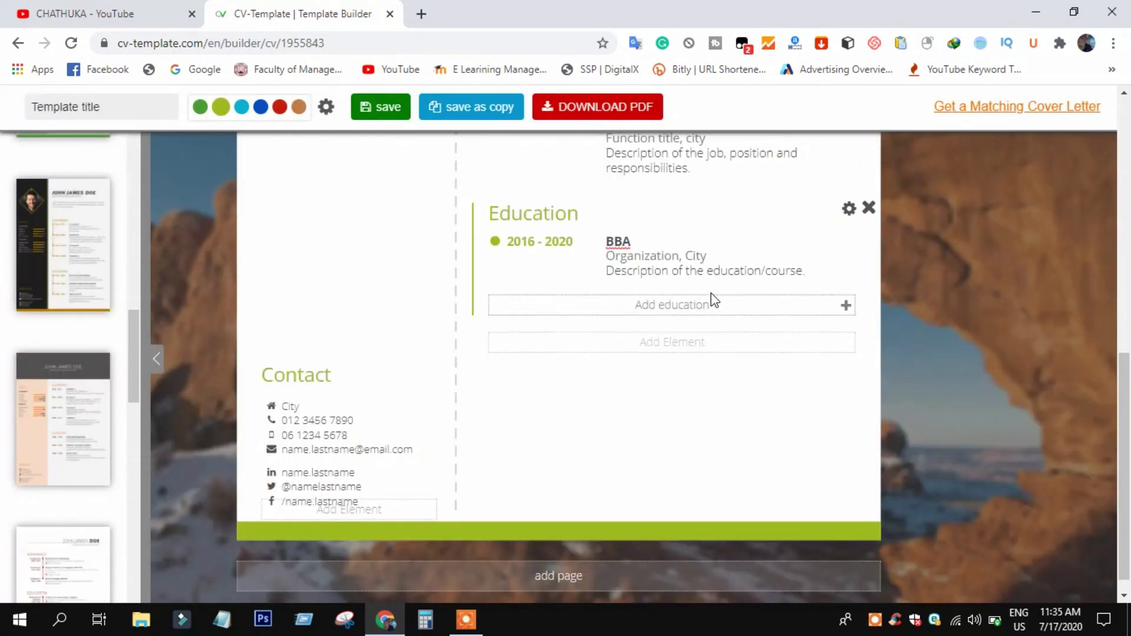
left_click(670, 264)
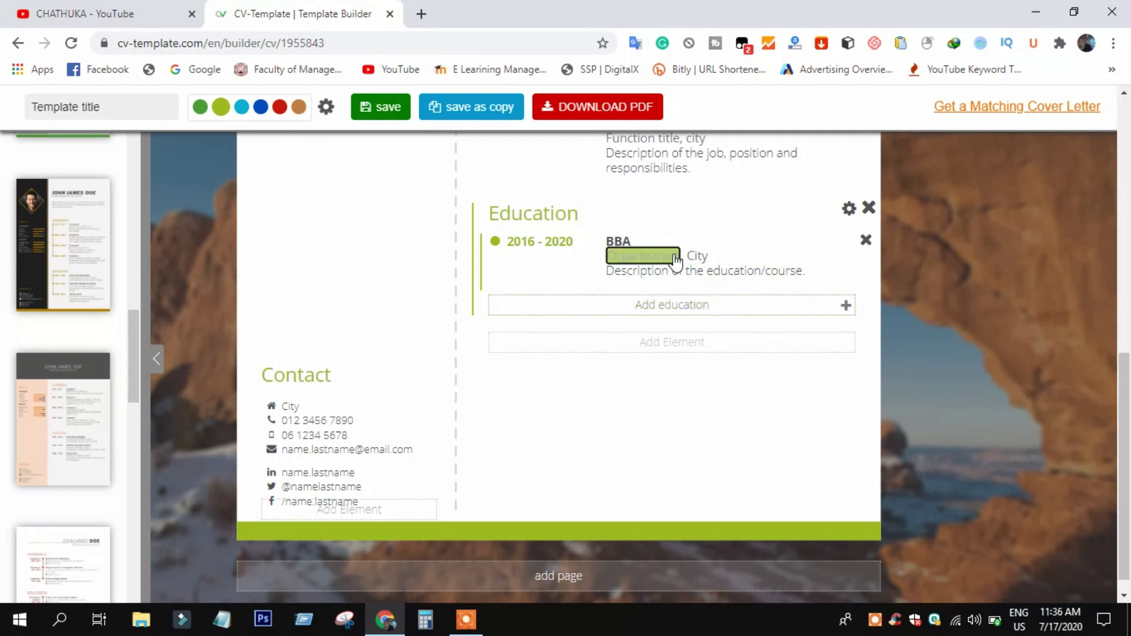
type("University of Ru")
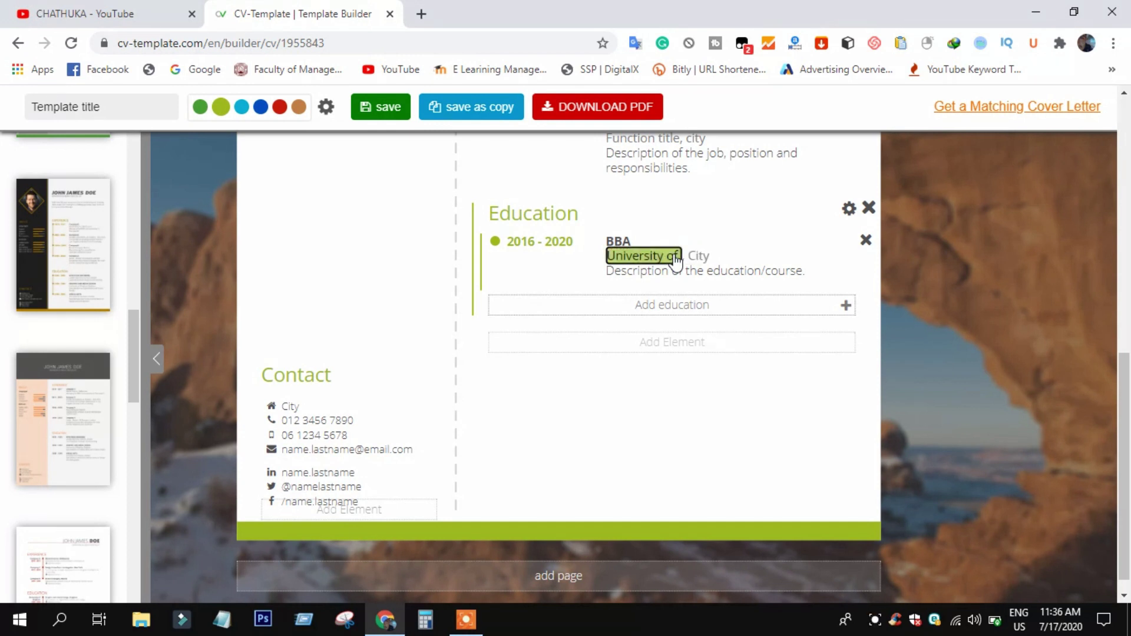
type("huna")
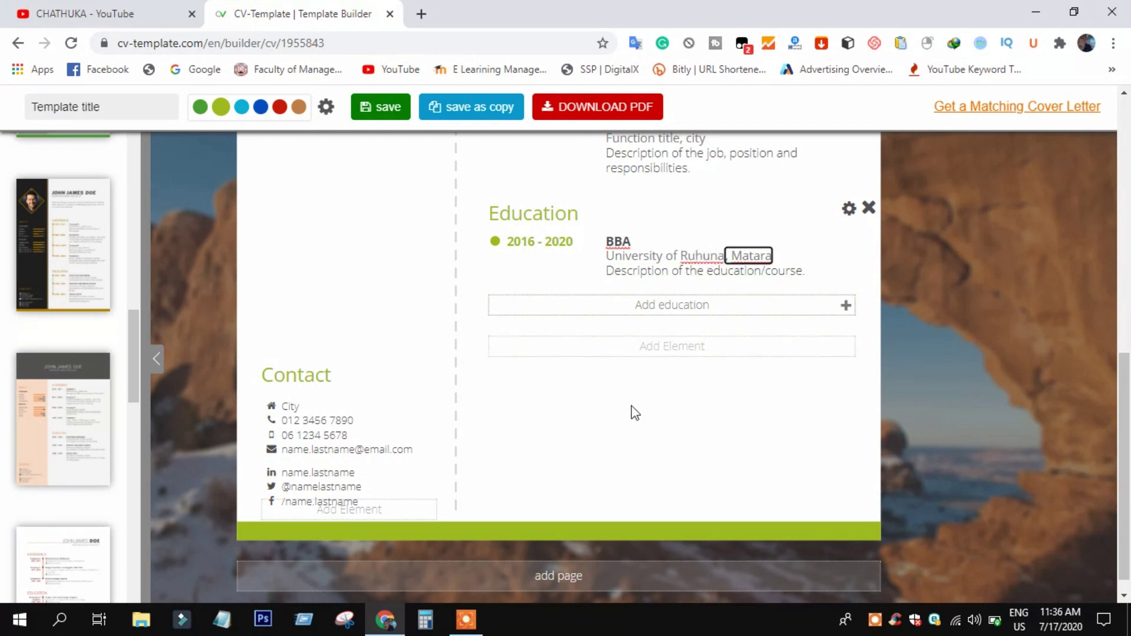
left_click(642, 272)
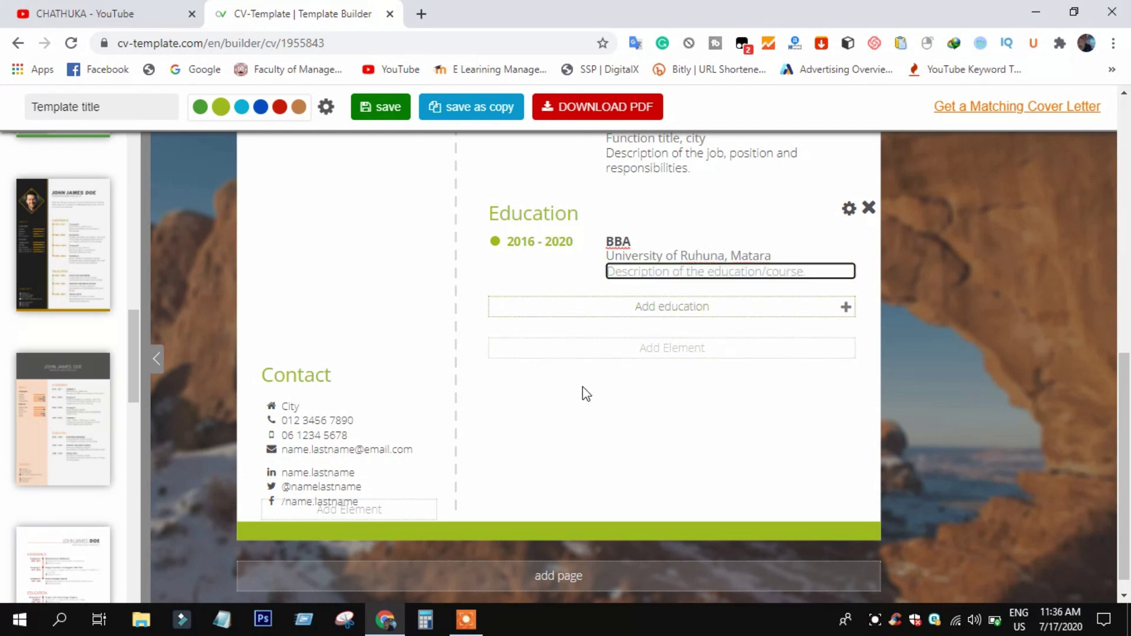
Step: Add a second and a third placeholder education entry
left_click(672, 306)
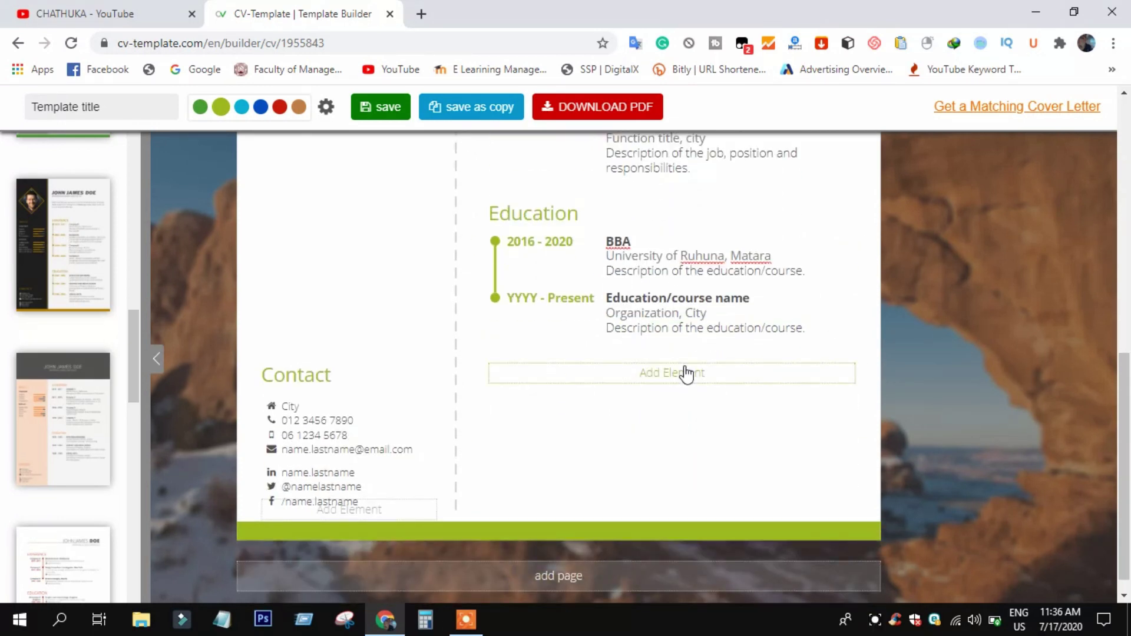
left_click(658, 379)
left_click(763, 136)
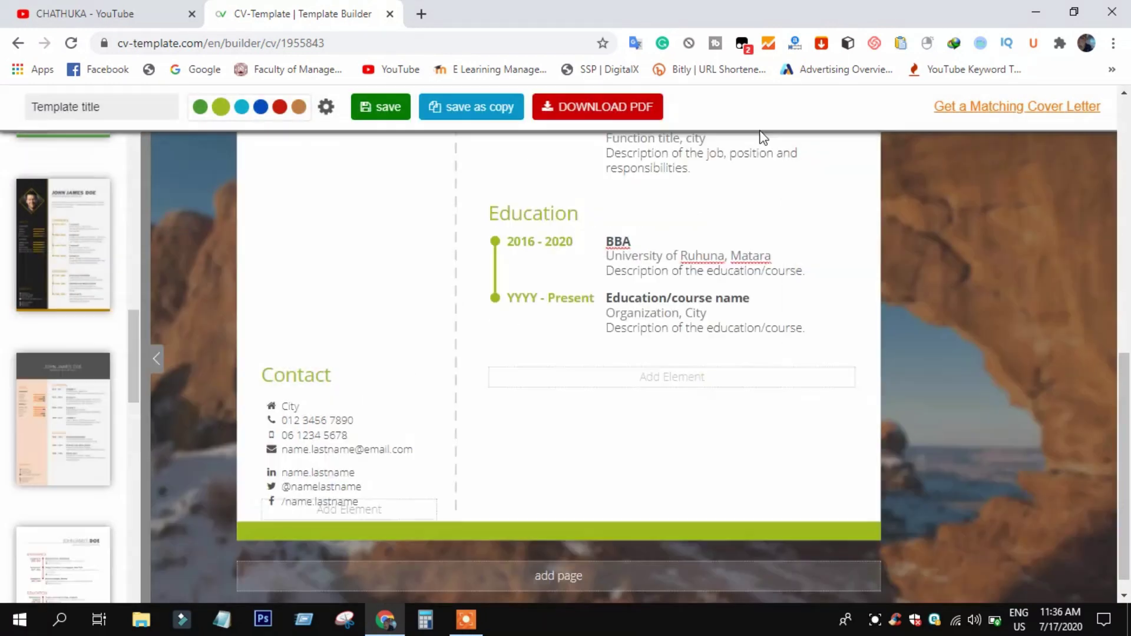
left_click(844, 361)
left_click(763, 252)
mouse_move(672, 256)
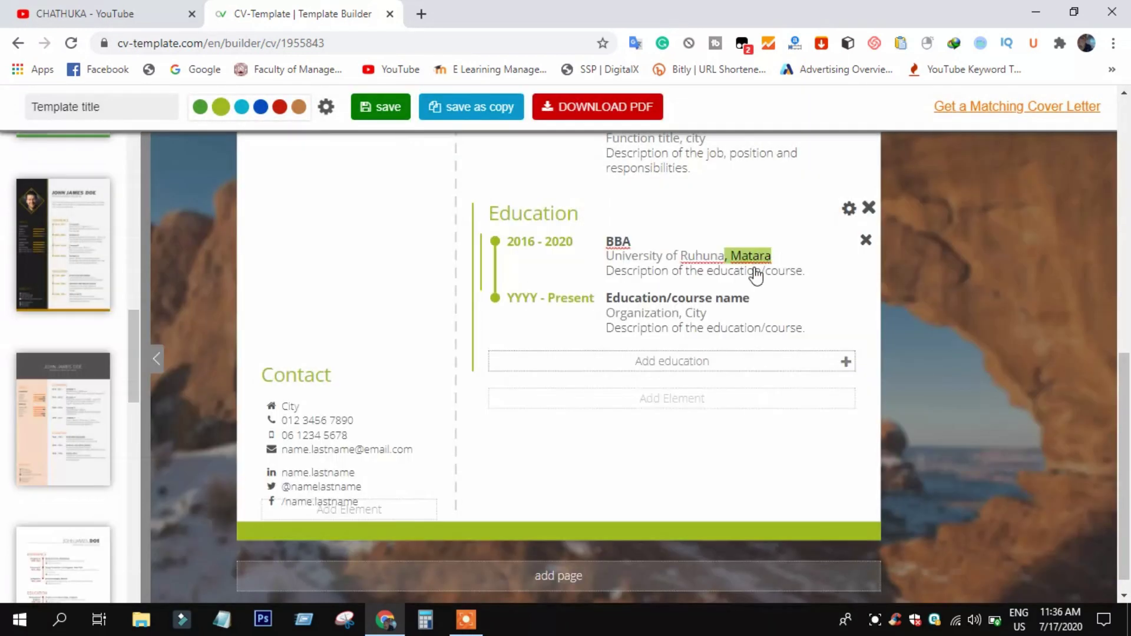
left_click(670, 365)
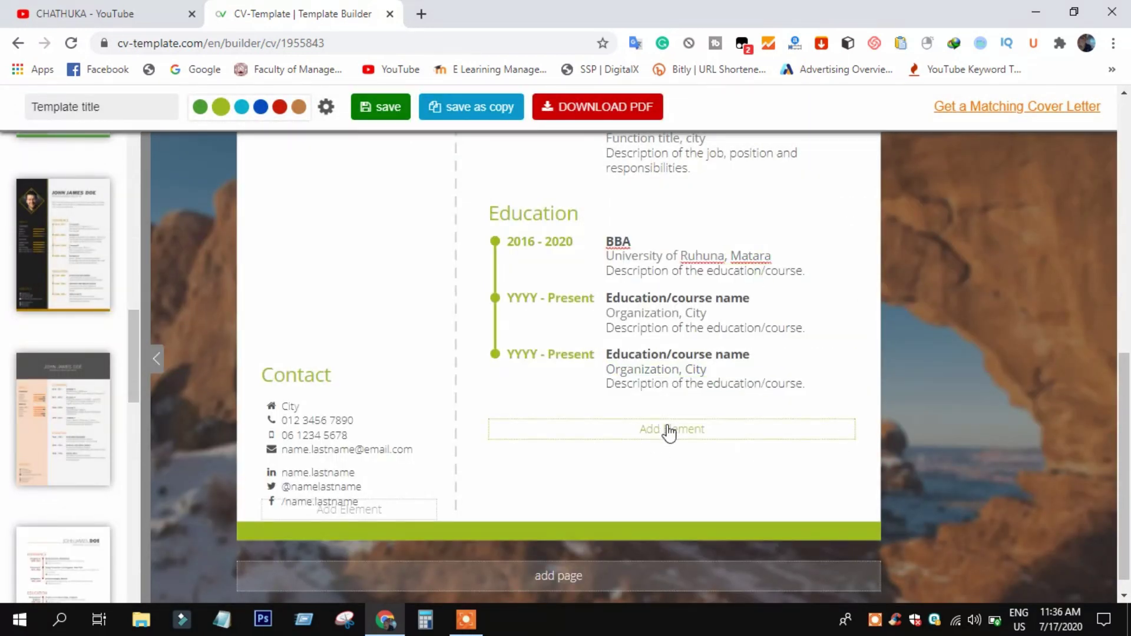
left_click(669, 433)
left_click(763, 136)
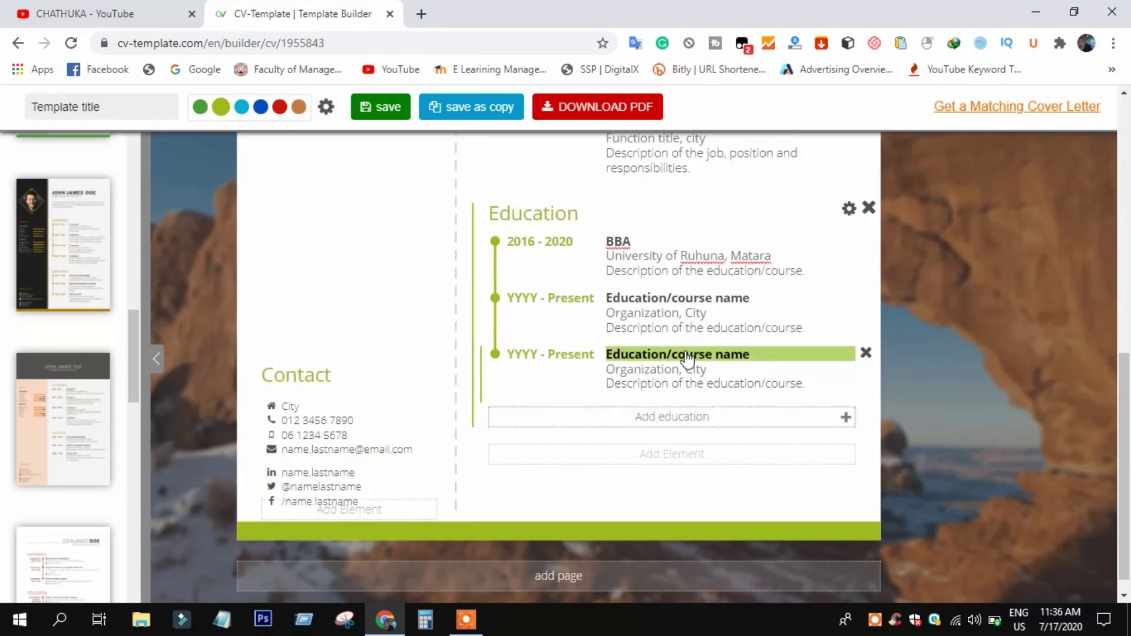
Step: Scroll back to the Contact section and select its City line for editing
scroll(677, 356, "up", 2)
scroll(674, 365, "up", 5)
scroll(566, 354, "up", 5)
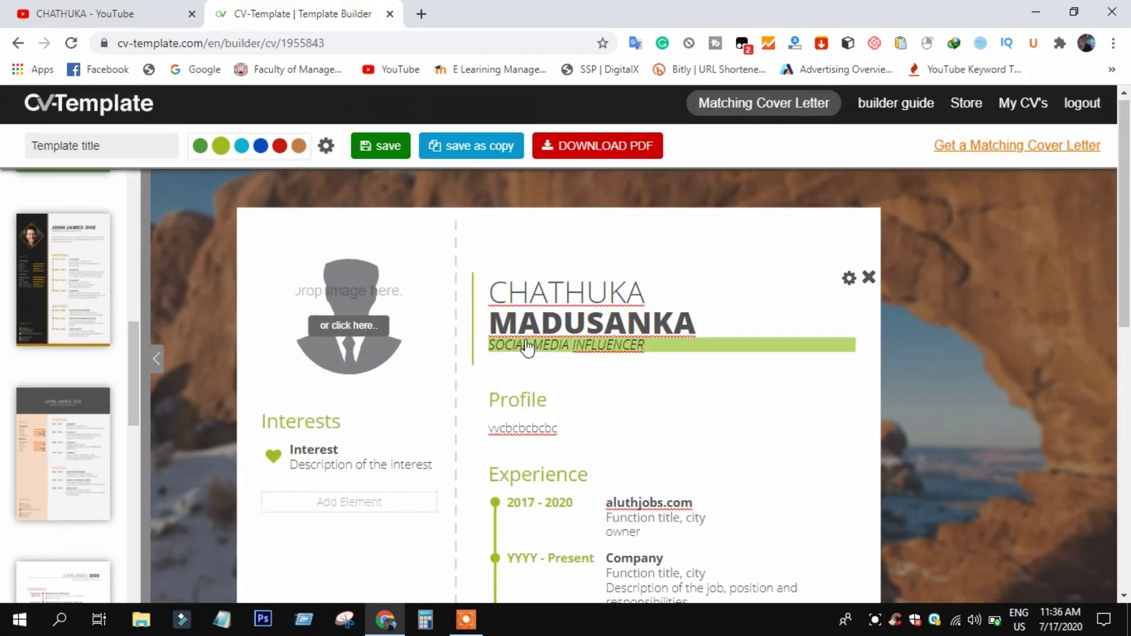
scroll(527, 347, "down", 2)
scroll(575, 358, "down", 5)
scroll(623, 387, "down", 3)
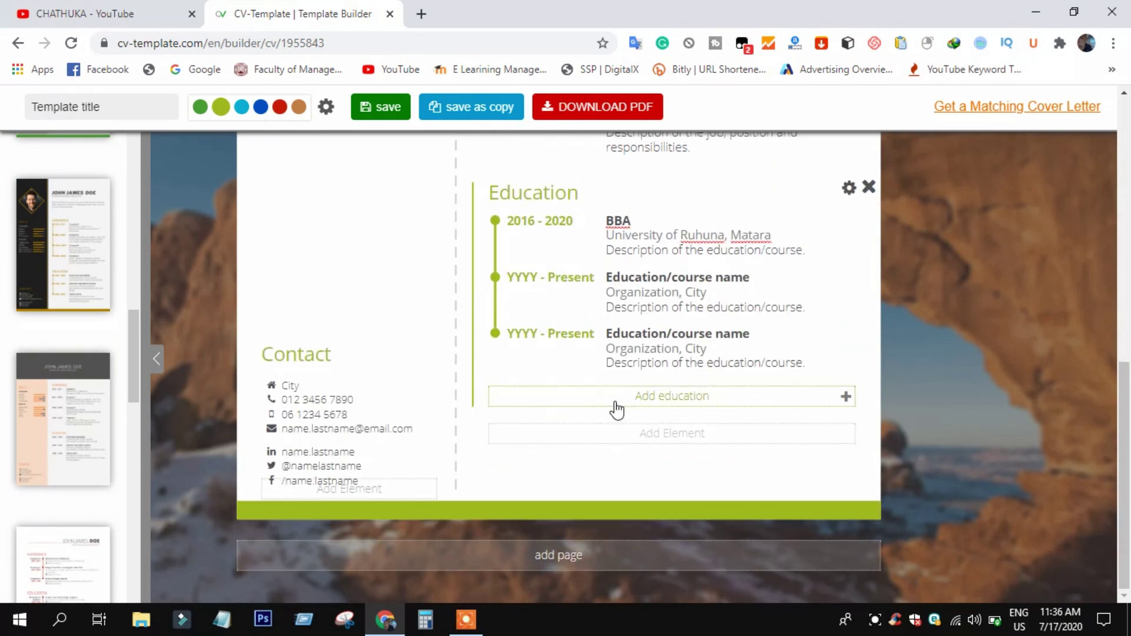
scroll(369, 391, "up", 8)
scroll(399, 383, "up", 2)
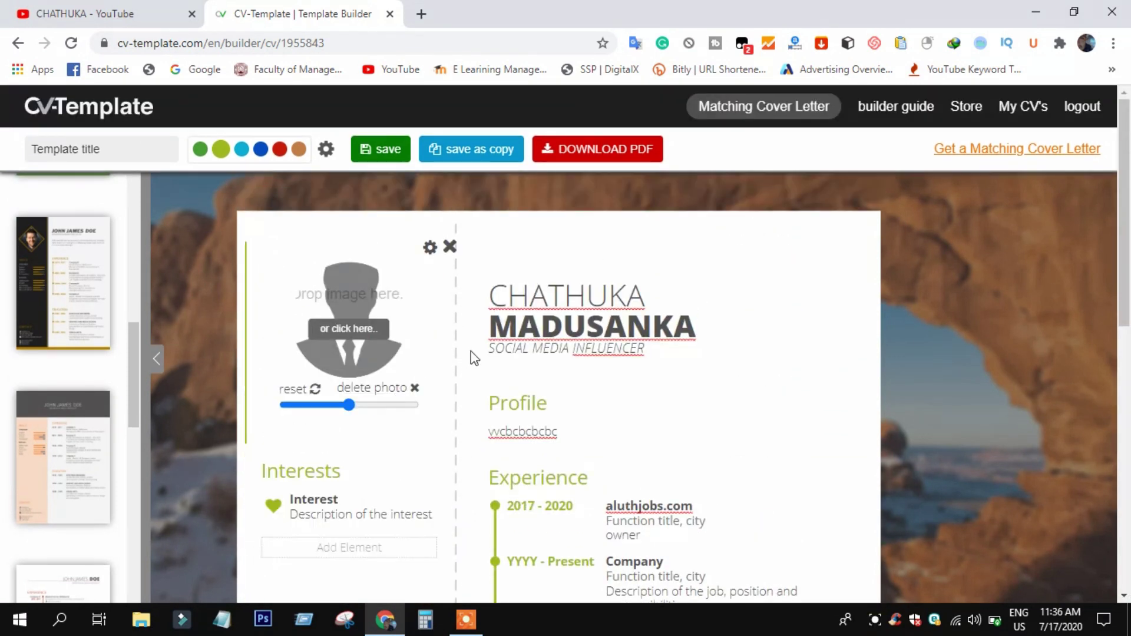
scroll(465, 362, "down", 8)
scroll(453, 371, "down", 3)
scroll(382, 359, "up", 1)
scroll(341, 347, "down", 1)
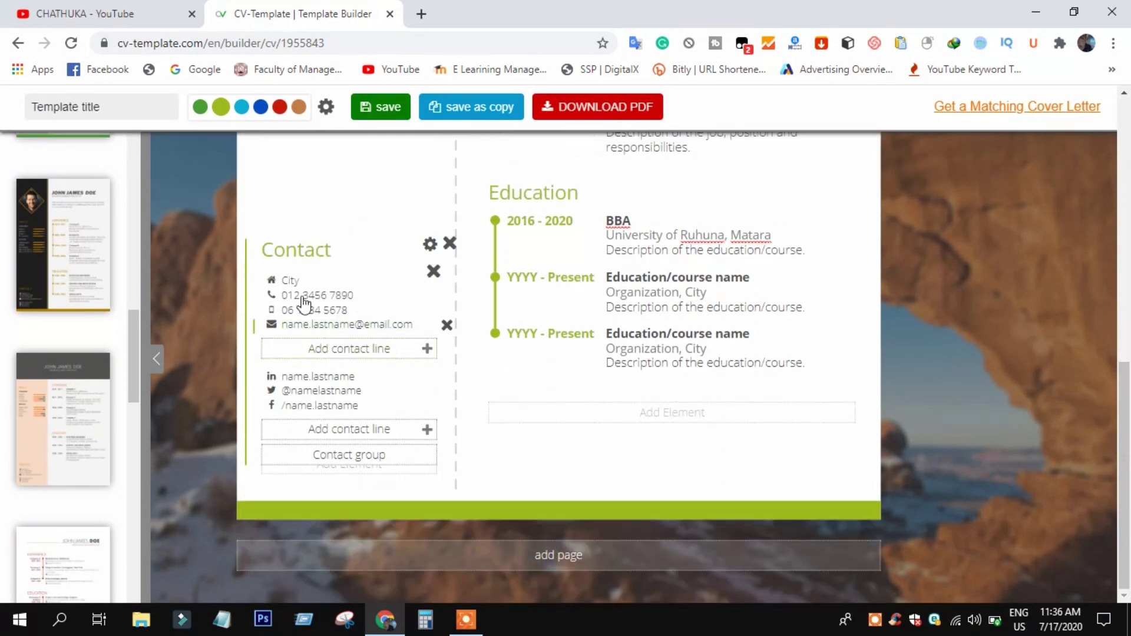
left_click(292, 282)
type("Galle")
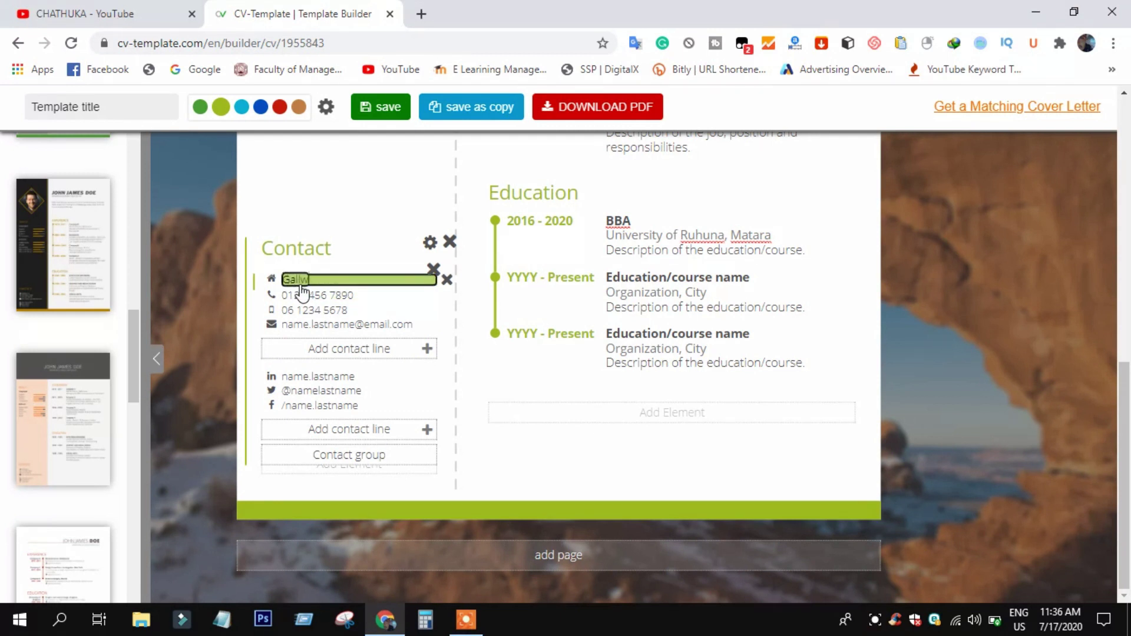
Step: Reduce the phone line to 0 and replace the sample e-mail name with the owner's own
left_click(300, 292)
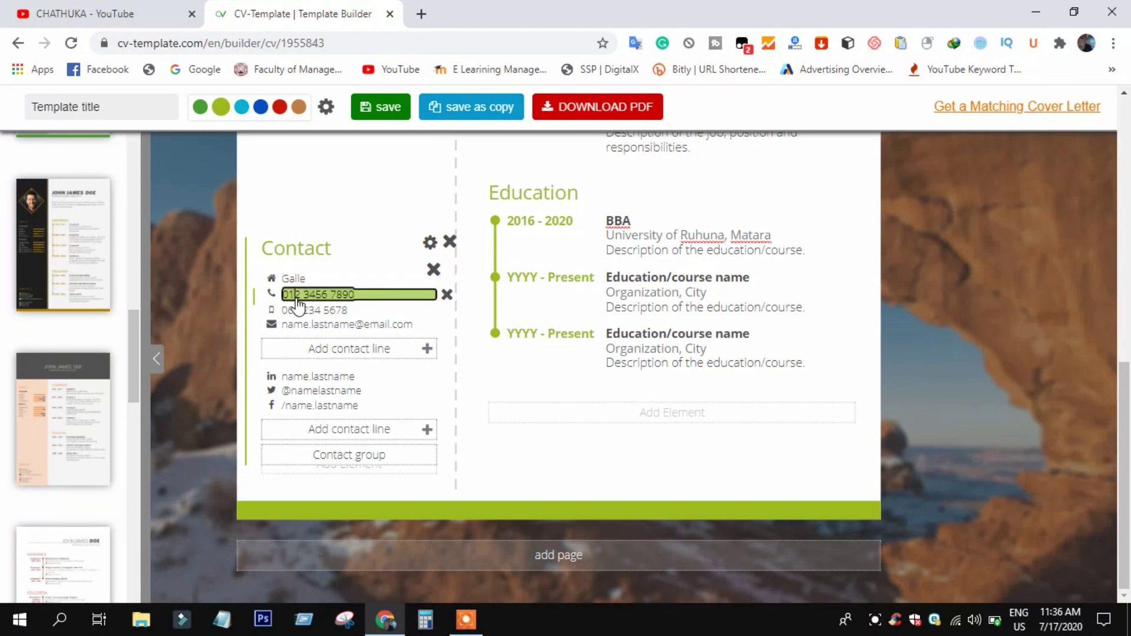
key("BackSpace")
key("BackSpace")
key("BackSpace")
key("BackSpace")
key("BackSpace")
key("BackSpace")
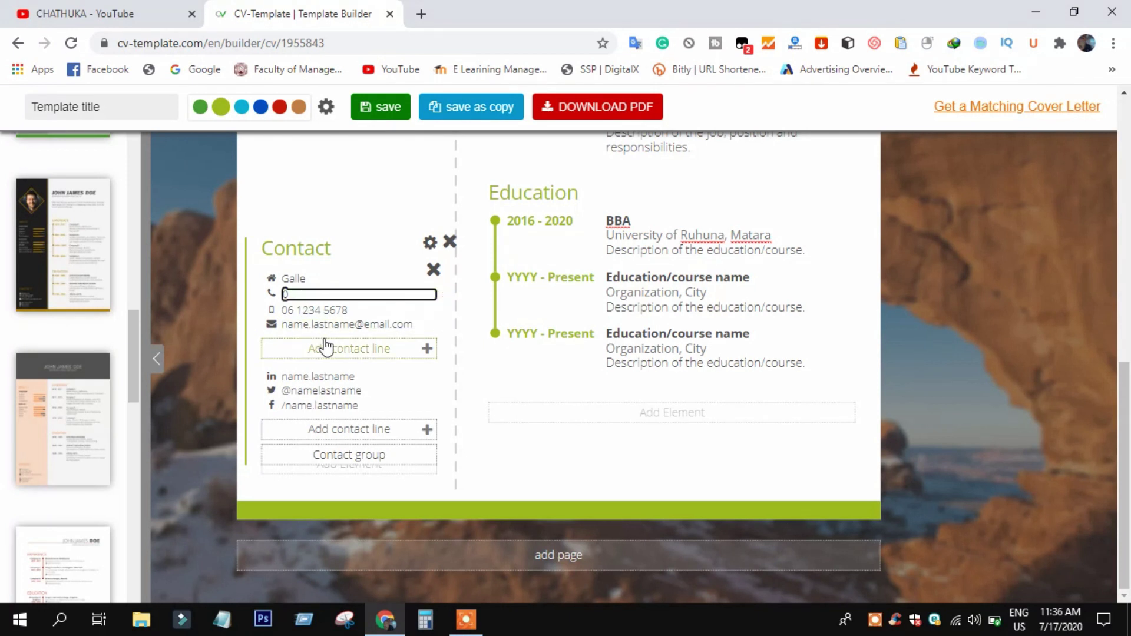
left_click(337, 324)
key("BackSpace")
key("BackSpace")
key("BackSpace")
key("BackSpace")
key("BackSpace")
key("BackSpace")
key("Delete")
key("Delete")
key("Delete")
key("BackSpace")
key("BackSpace")
key("BackSpace")
key("BackSpace")
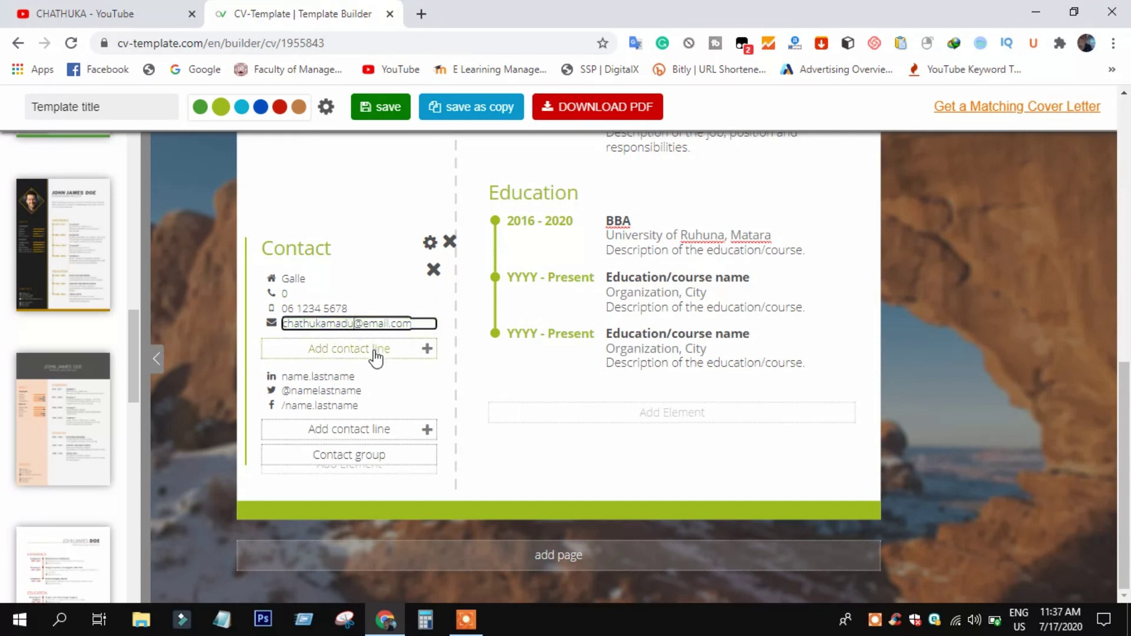
mouse_move(320, 405)
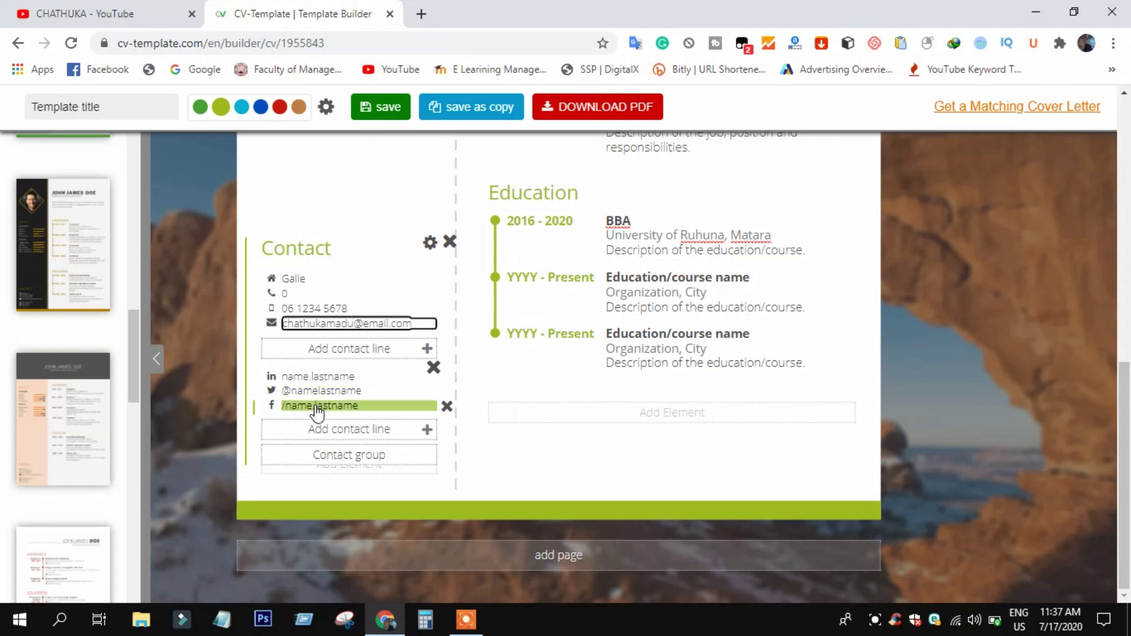
scroll(412, 424, "up", 1)
scroll(570, 429, "up", 5)
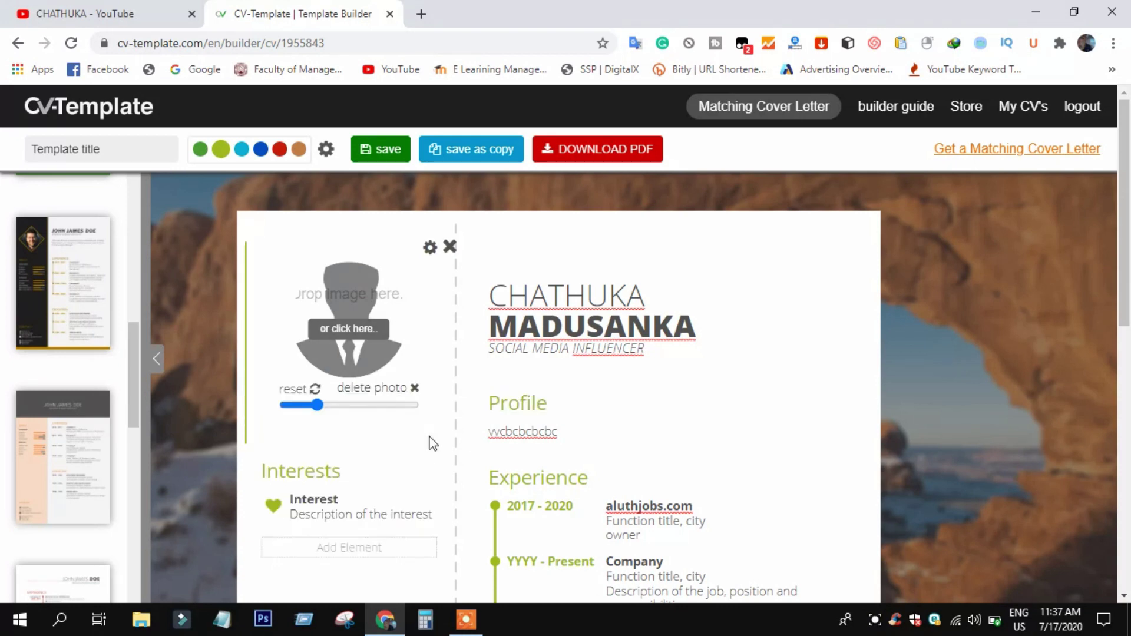
Step: Insert a Personal information section from the new CV elements grid
scroll(366, 417, "down", 5)
scroll(399, 434, "down", 3)
scroll(386, 399, "down", 2)
scroll(708, 415, "down", 2)
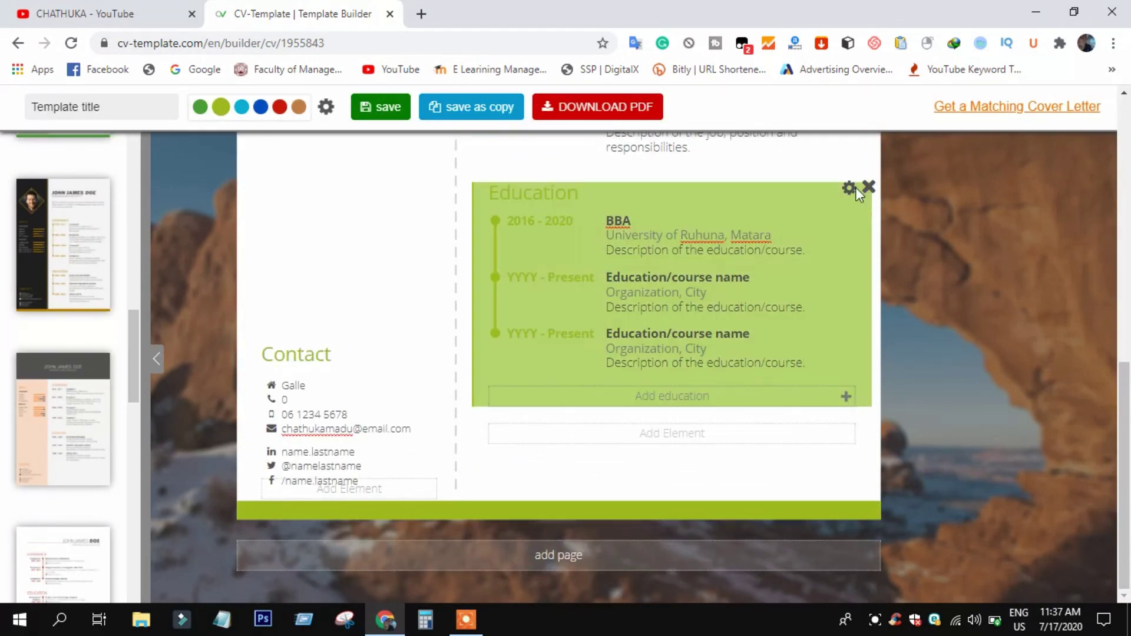
left_click(682, 436)
scroll(454, 289, "down", 3)
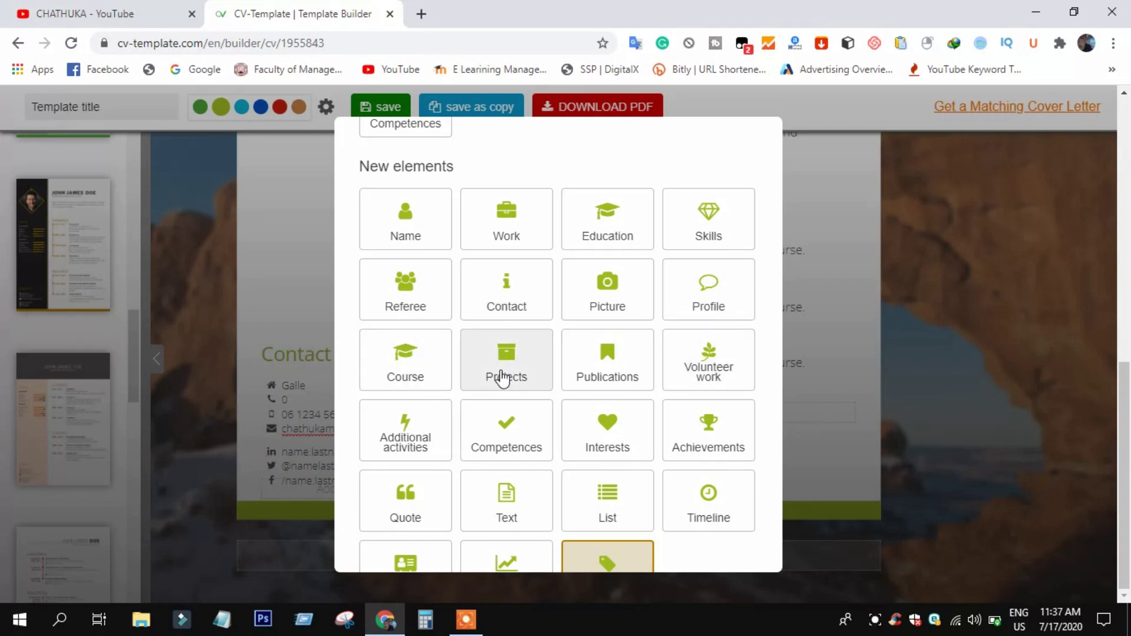
scroll(525, 383, "down", 1)
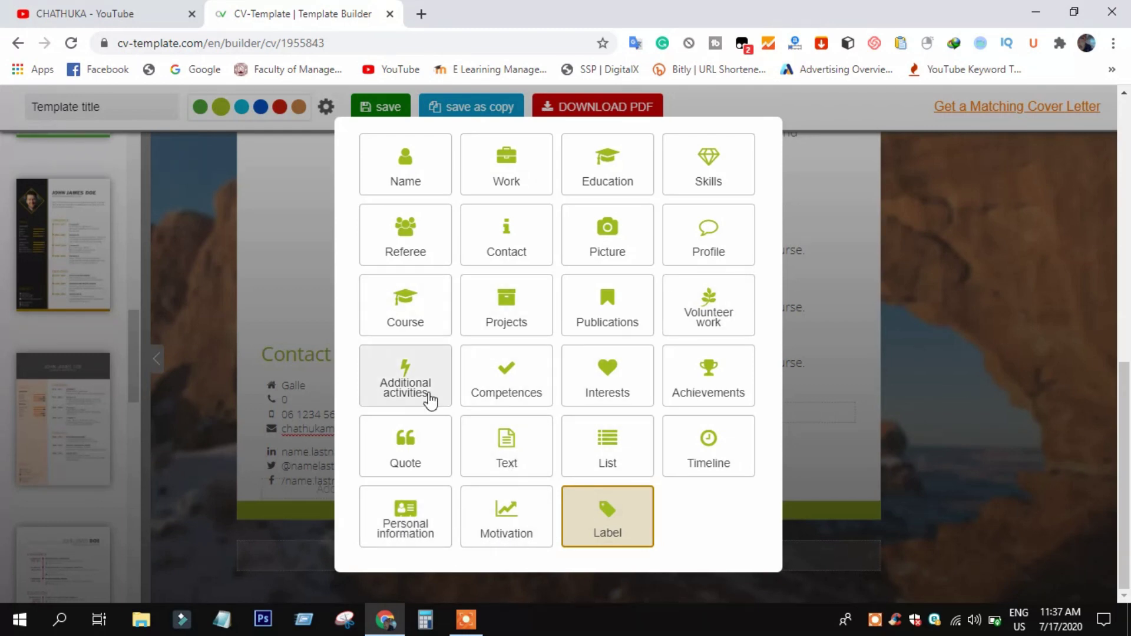
left_click(406, 527)
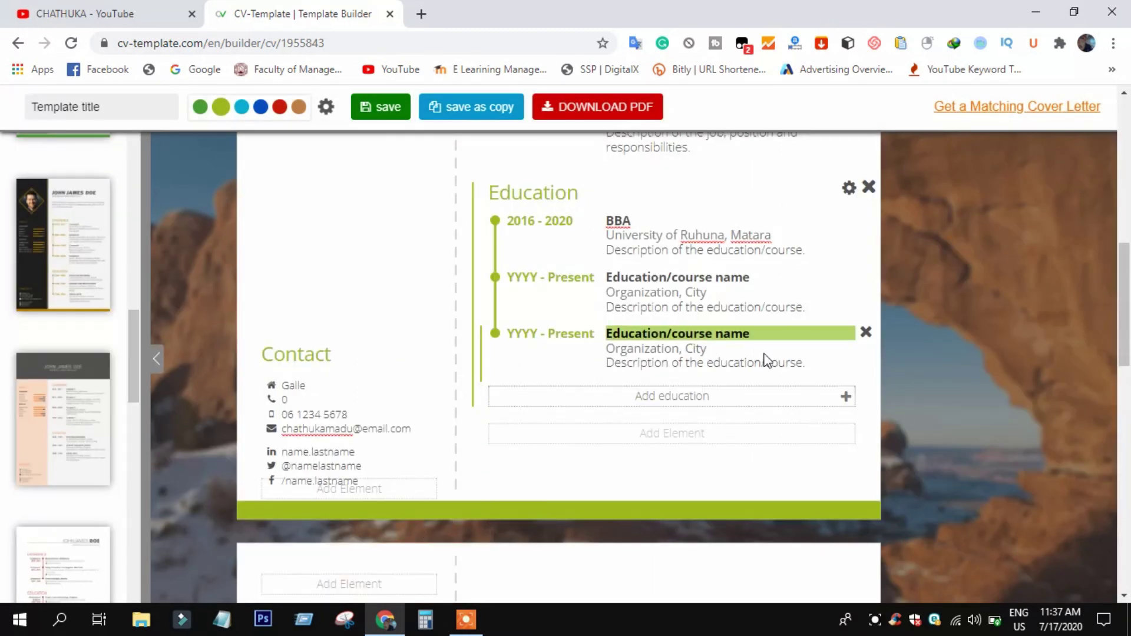
Step: Scroll over the new Personal information section's Name, Birthdate, Gender, Residence and Nationality lines
scroll(635, 415, "down", 3)
scroll(528, 475, "down", 3)
scroll(717, 411, "up", 5)
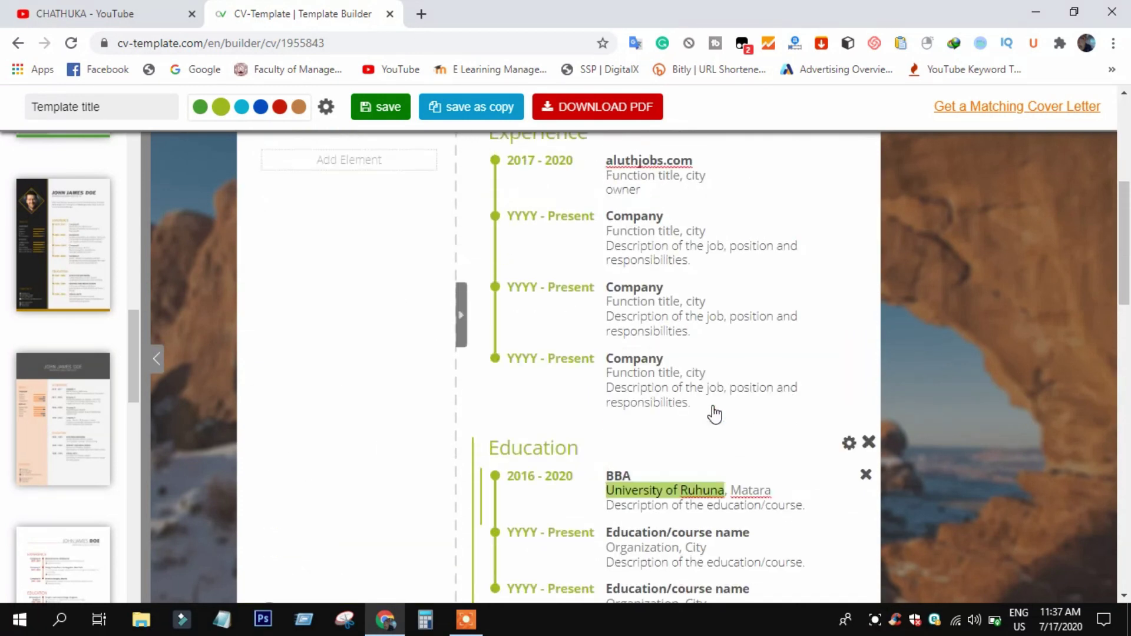
scroll(701, 382, "up", 5)
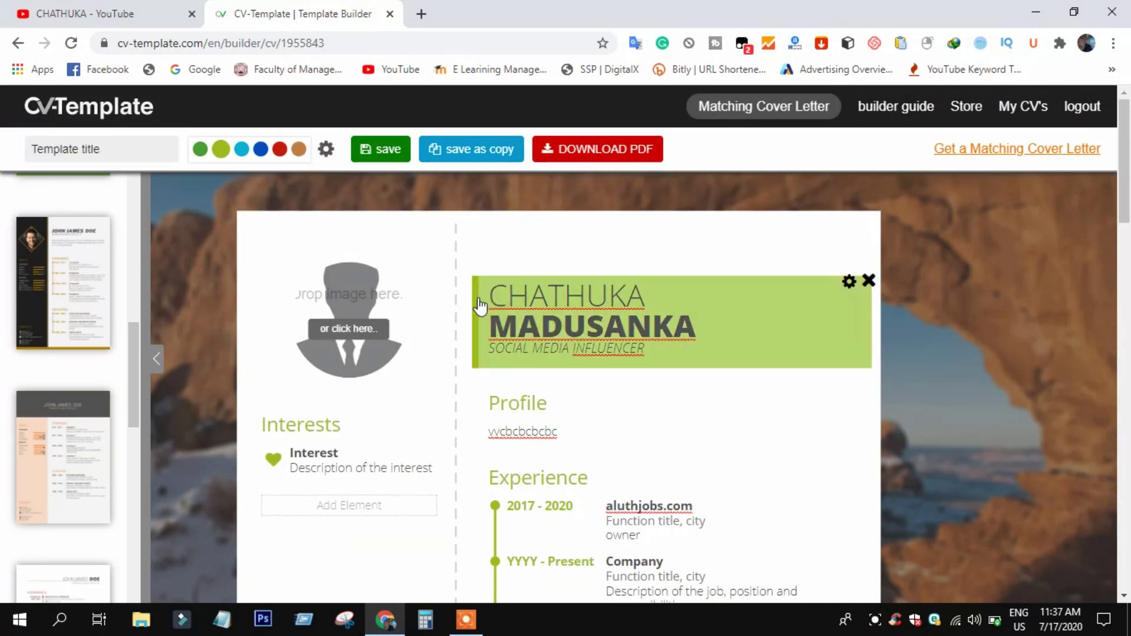
scroll(693, 365, "down", 6)
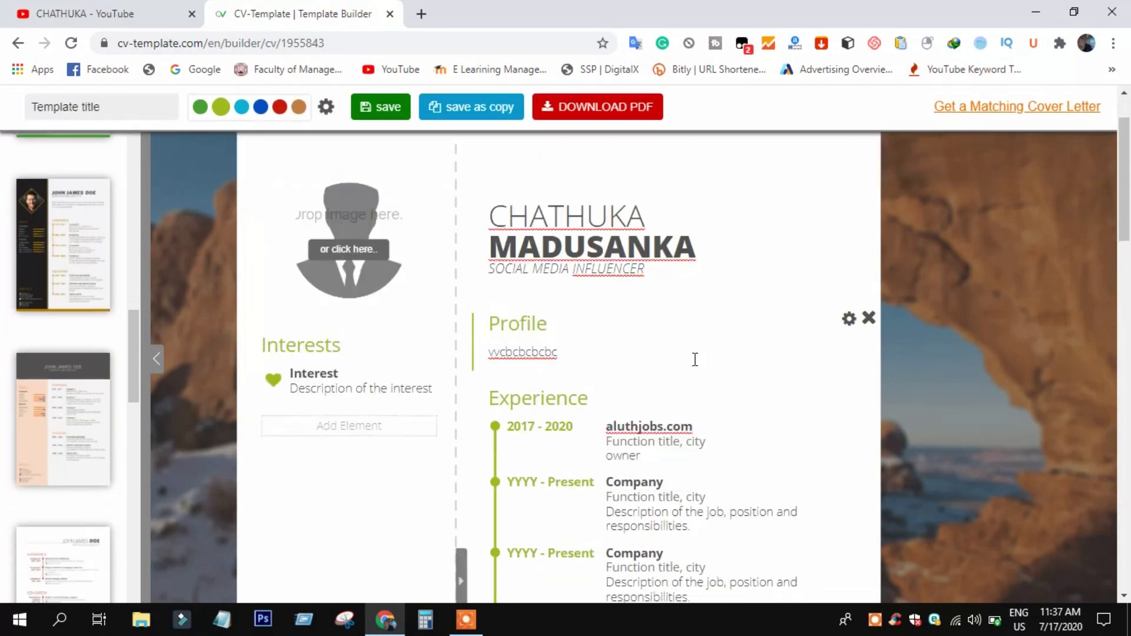
scroll(693, 362, "down", 5)
scroll(694, 365, "down", 4)
scroll(650, 393, "up", 5)
scroll(649, 394, "up", 6)
scroll(832, 388, "down", 5)
scroll(821, 395, "down", 4)
scroll(822, 399, "down", 3)
scroll(676, 381, "up", 2)
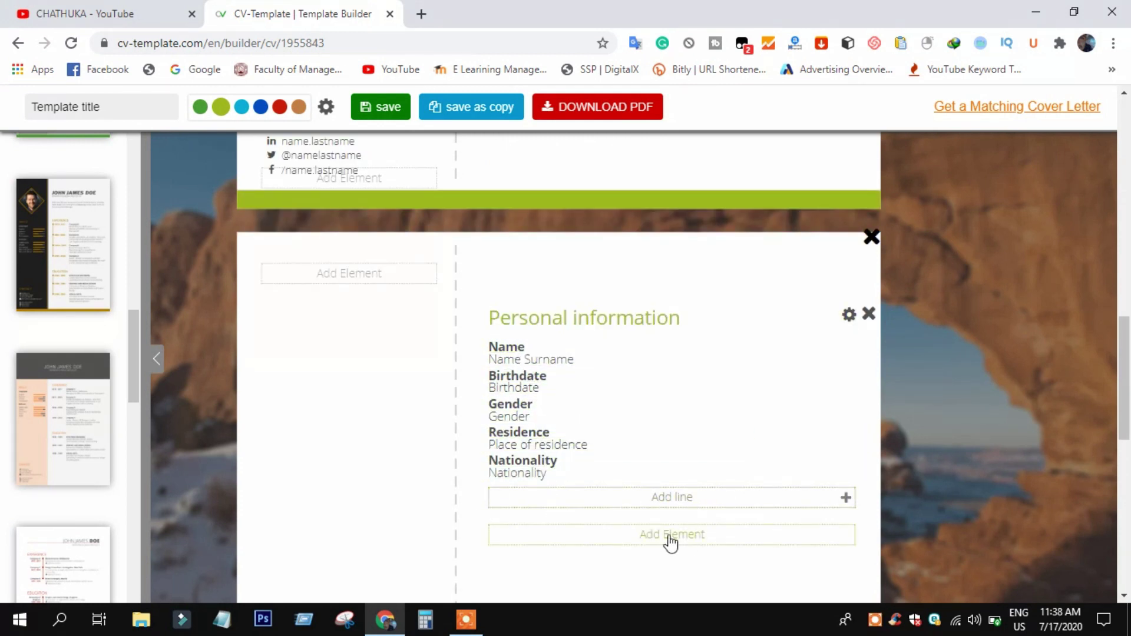
Step: Add two Label lines under Nationality, then export the CV as a PDF
left_click(681, 503)
left_click(674, 531)
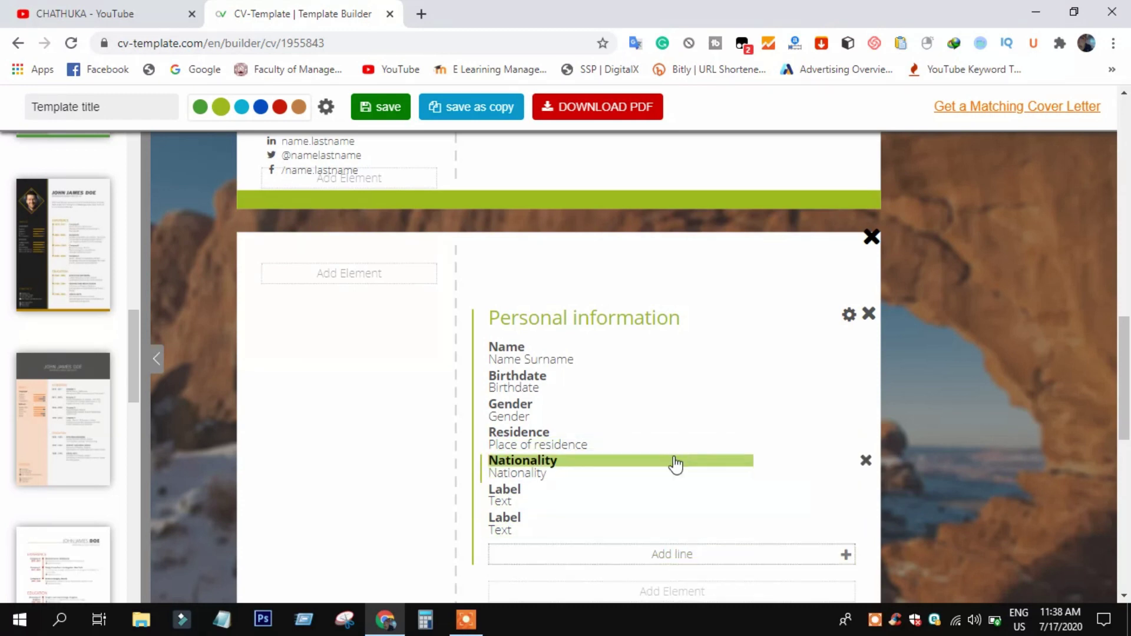
scroll(666, 536, "up", 5)
scroll(663, 536, "up", 8)
scroll(660, 533, "up", 1)
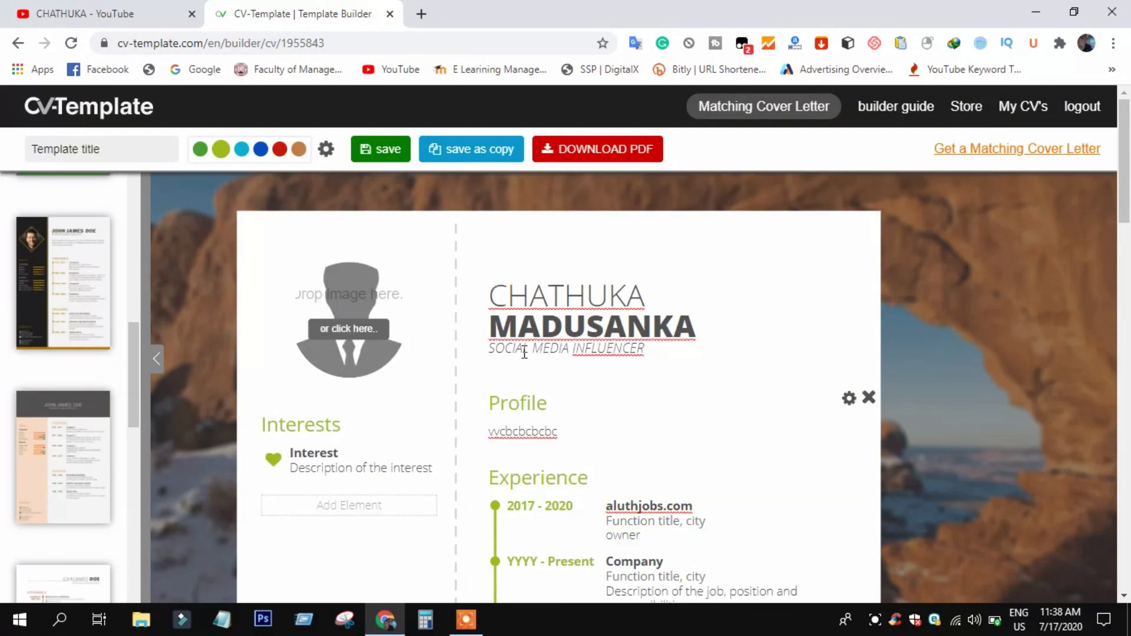
mouse_move(349, 336)
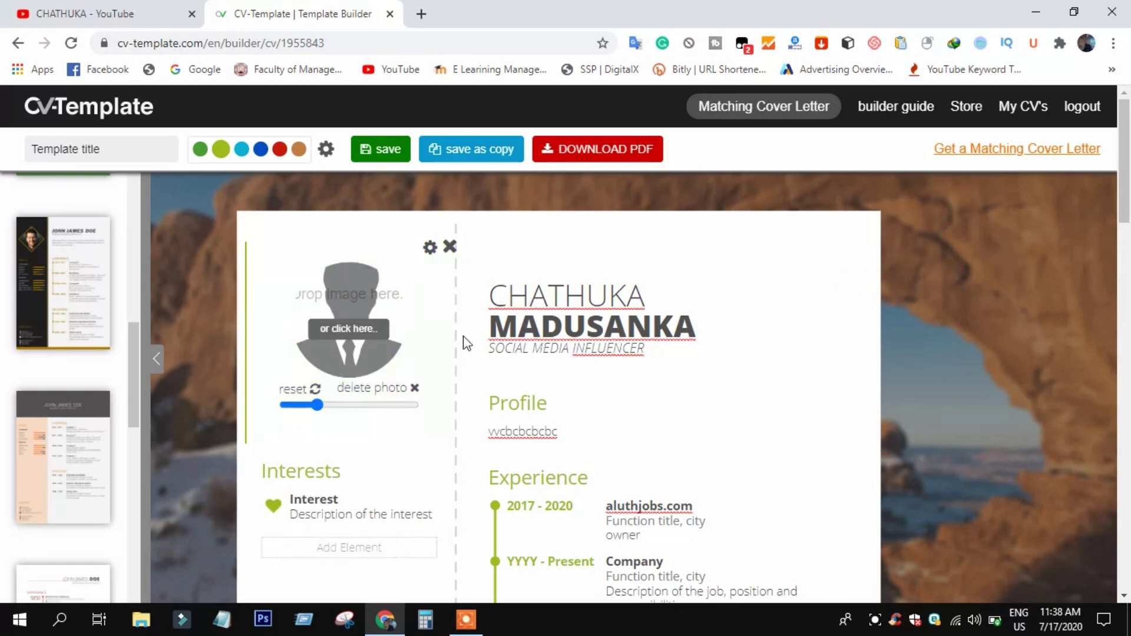
scroll(985, 321, "down", 4)
scroll(989, 313, "down", 5)
left_click_drag(1124, 318, 1127, 569)
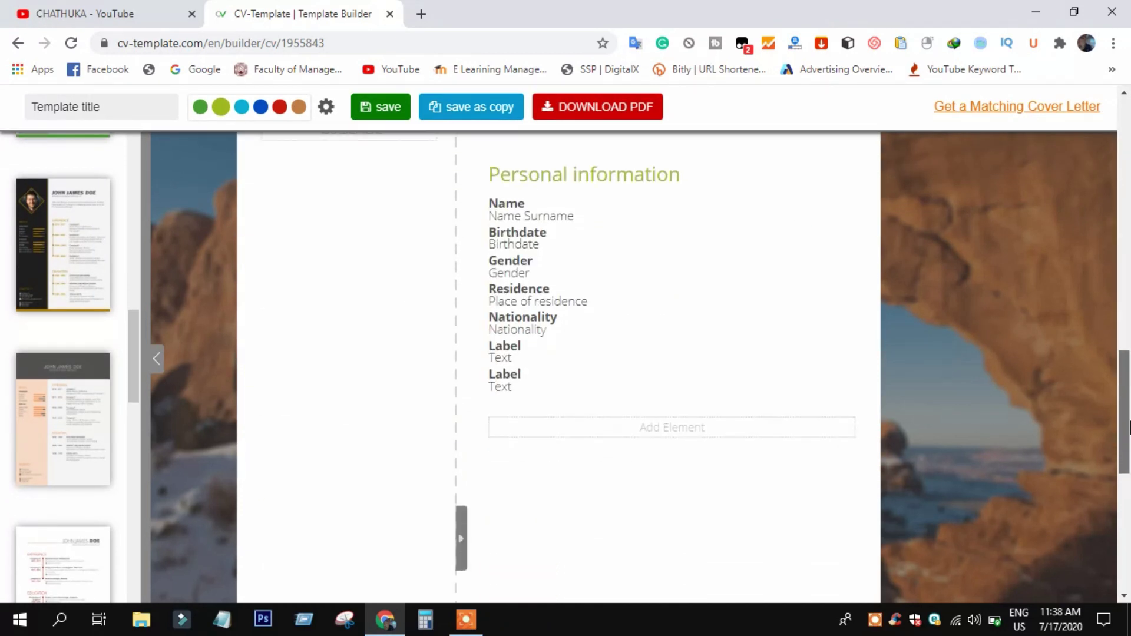
left_click_drag(1128, 544, 1124, 146)
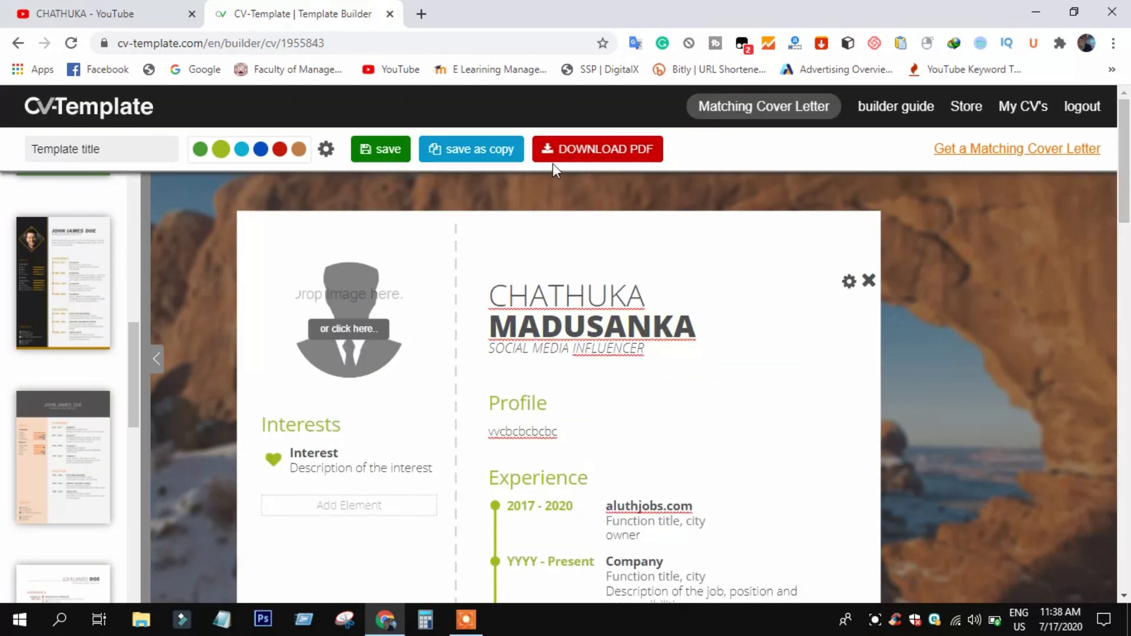
left_click(597, 149)
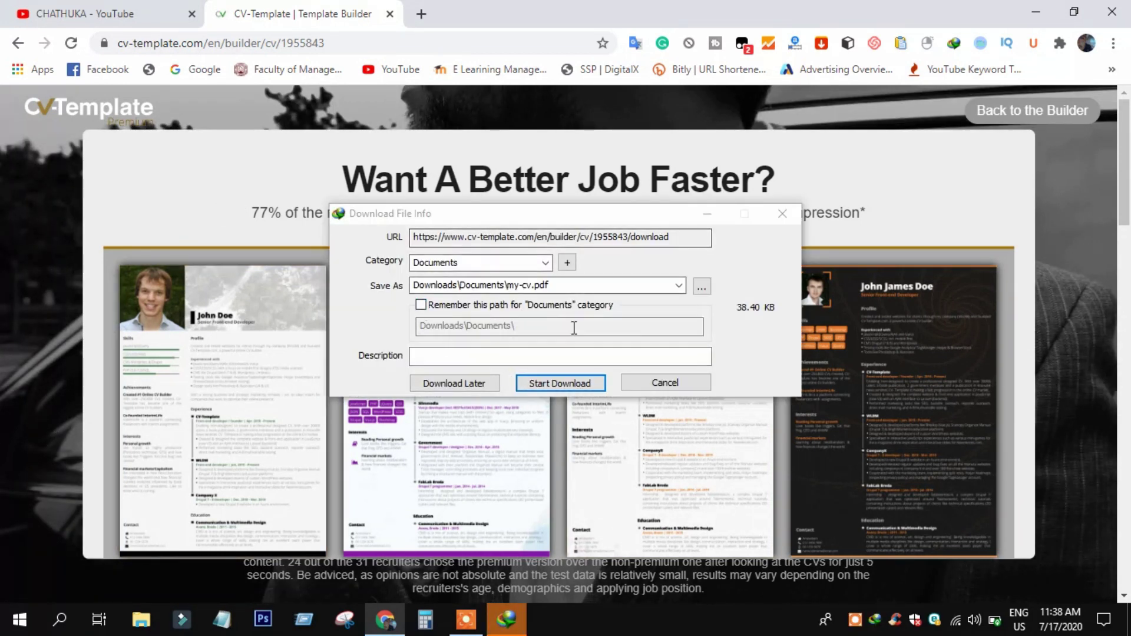
Step: Download my-cv.pdf with Internet Download Manager and open the downloaded file
left_click_drag(521, 214, 457, 193)
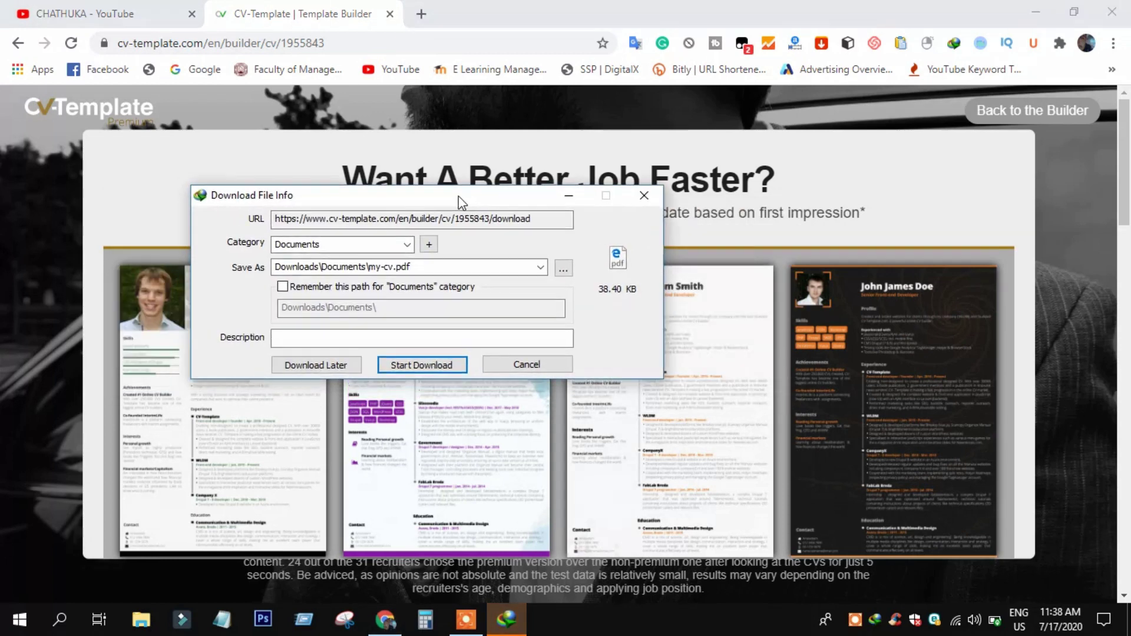
left_click(432, 363)
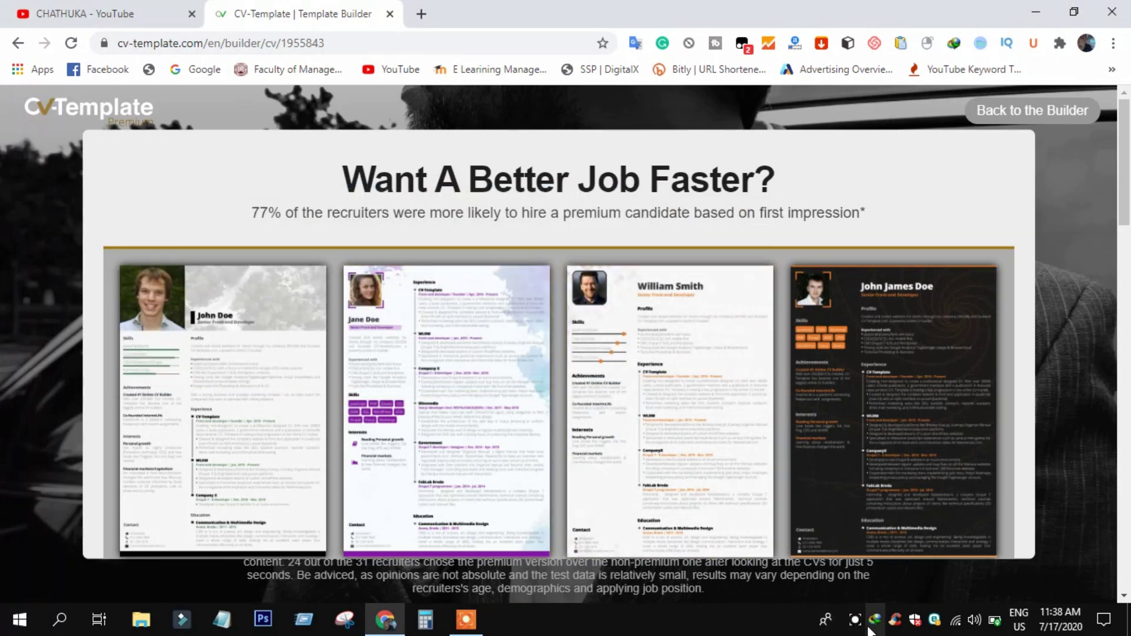
right_click(388, 470)
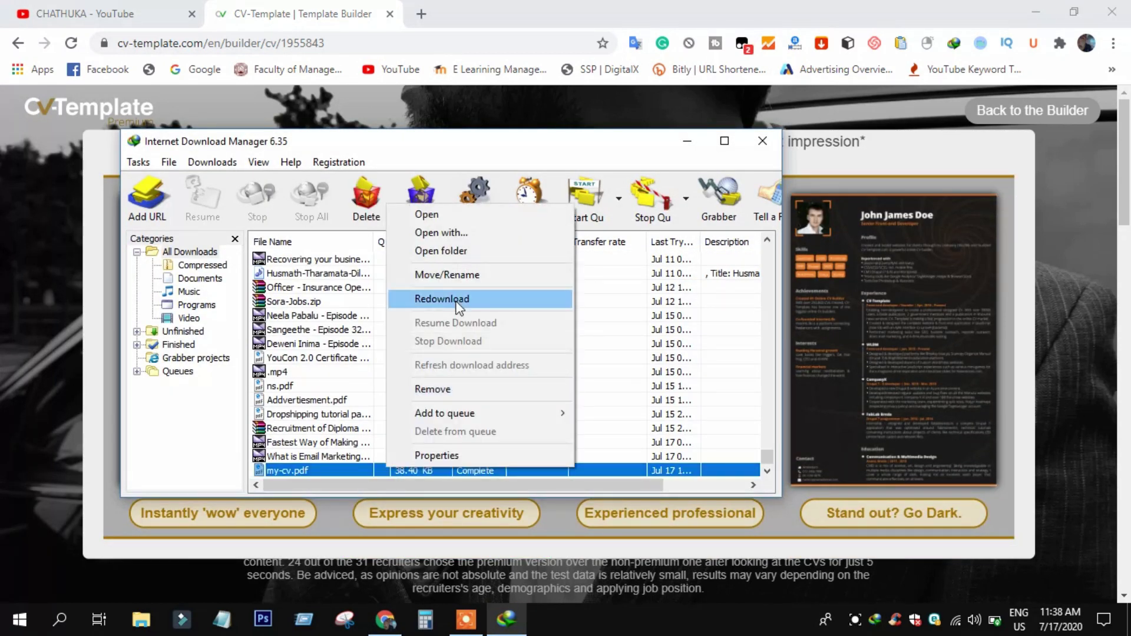
left_click(468, 232)
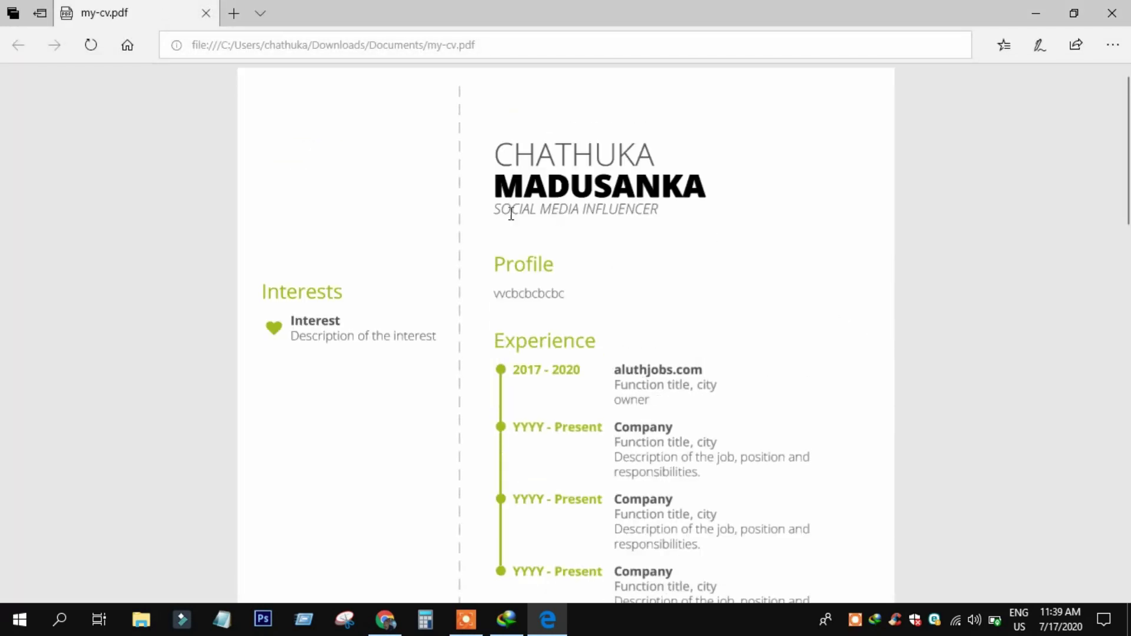
scroll(511, 213, "down", 3)
scroll(535, 217, "down", 8)
scroll(748, 270, "up", 3)
scroll(672, 308, "up", 4)
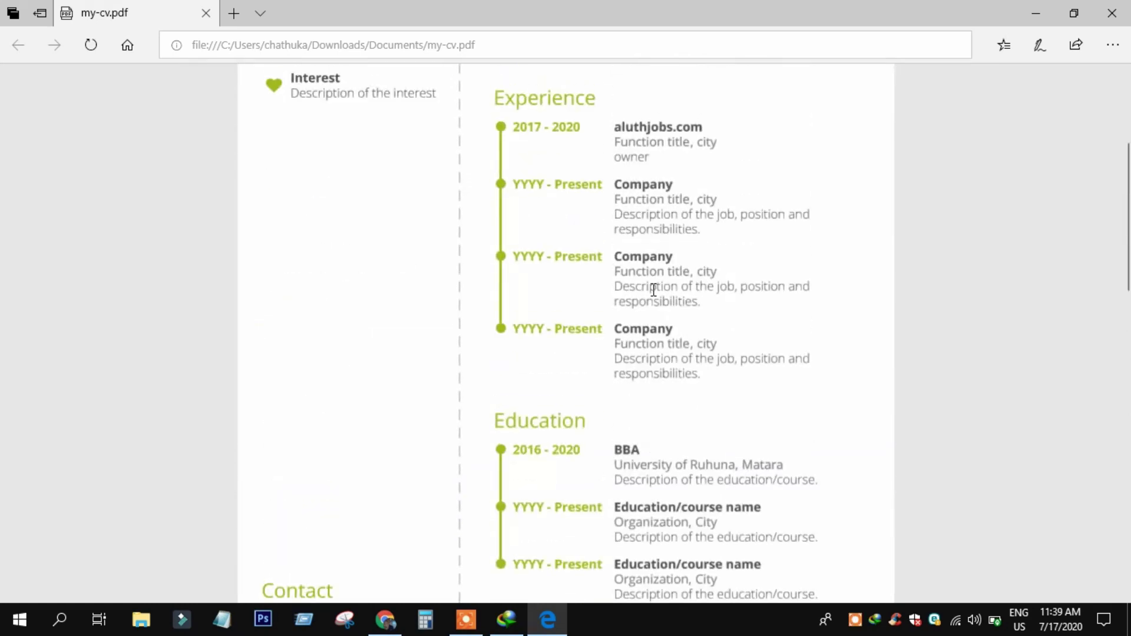
scroll(659, 321, "down", 1)
scroll(624, 353, "down", 6)
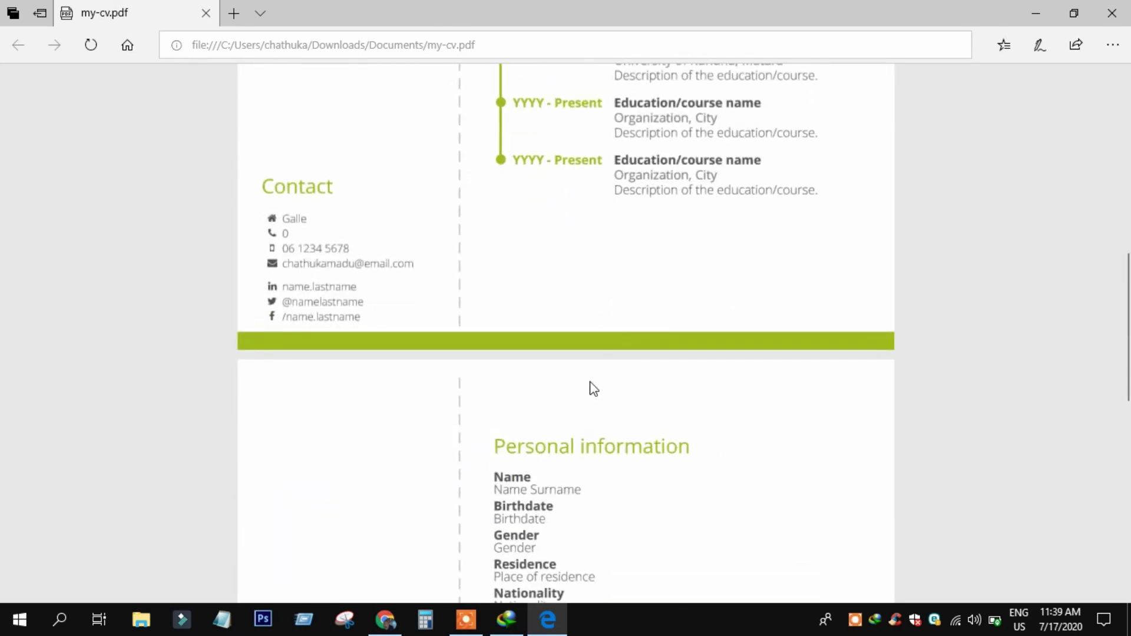
scroll(575, 391, "up", 9)
scroll(573, 391, "down", 2)
scroll(574, 391, "down", 7)
scroll(573, 390, "down", 5)
scroll(574, 390, "down", 5)
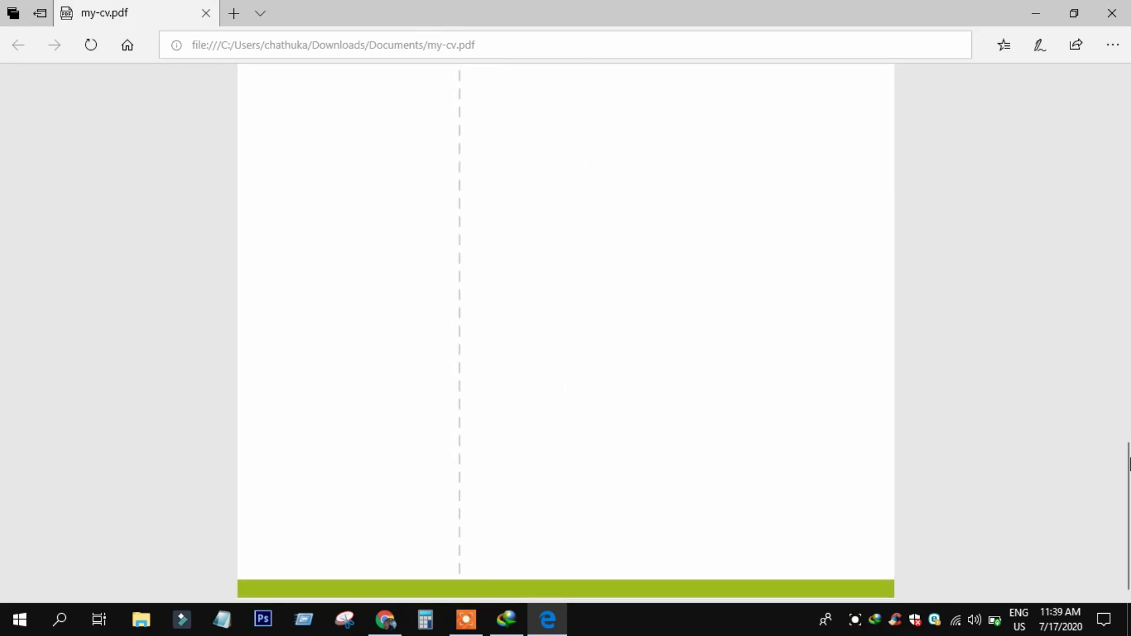
mouse_move(1126, 527)
left_mouse_down()
mouse_move(1128, 142)
mouse_move(1129, 405)
mouse_move(1129, 152)
left_mouse_up()
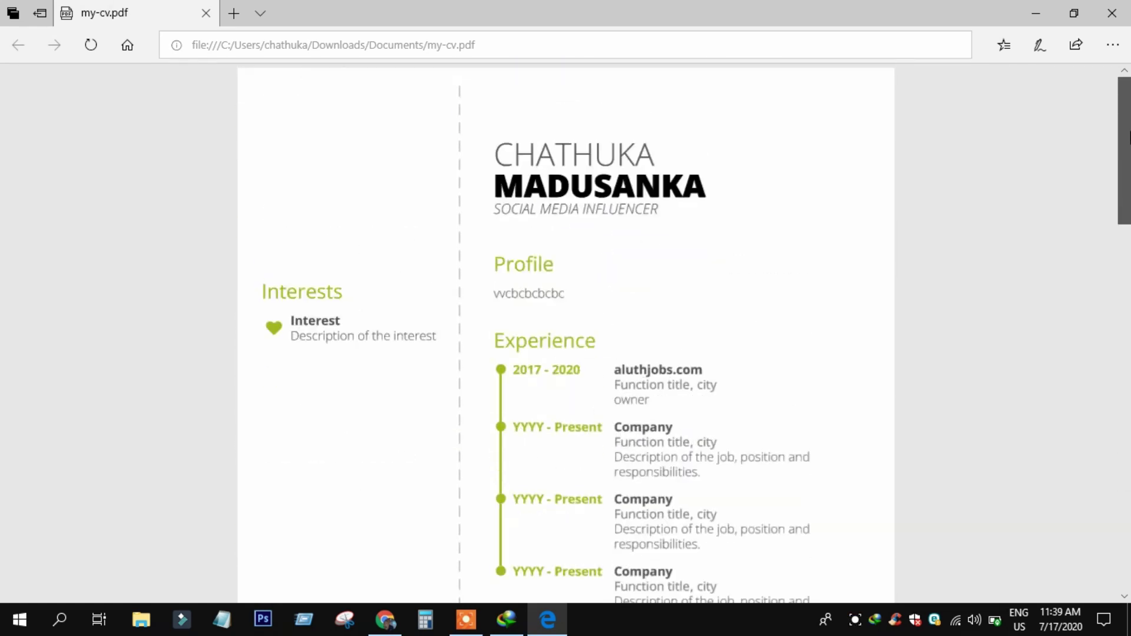
mouse_move(1129, 191)
left_mouse_down()
mouse_move(1129, 575)
mouse_move(1128, 150)
left_mouse_up()
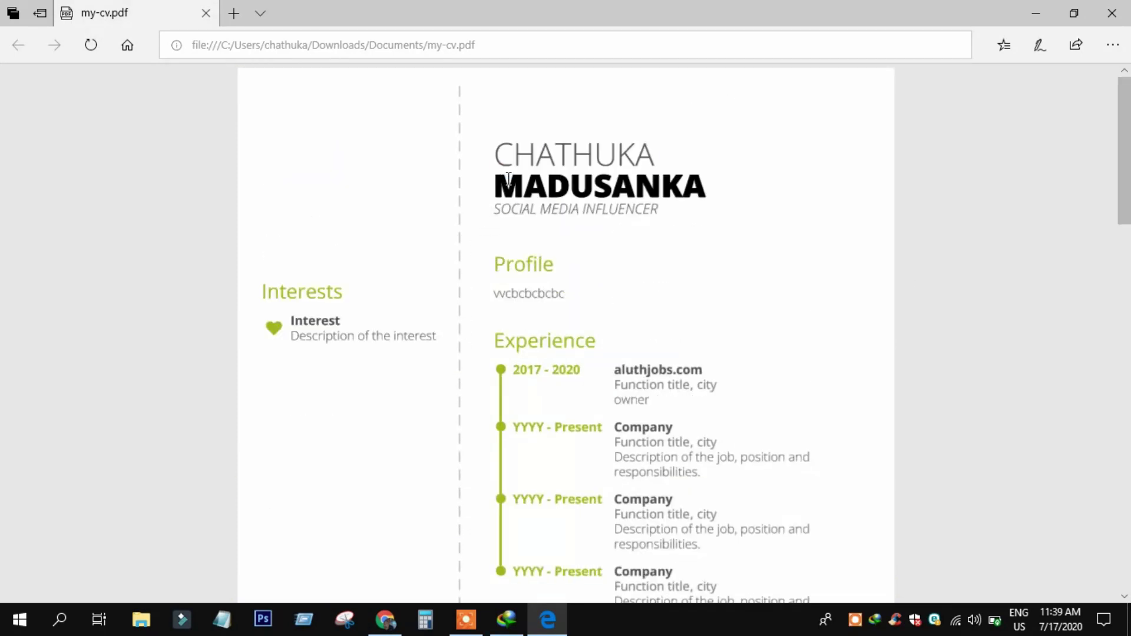
left_click_drag(508, 178, 623, 201)
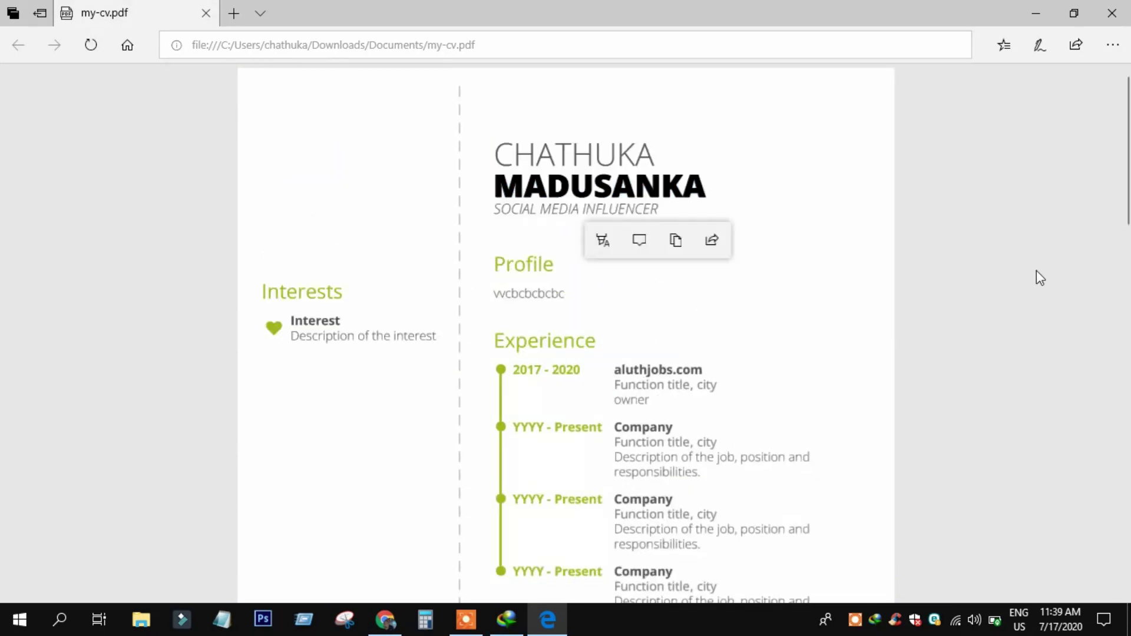
mouse_move(1129, 171)
left_mouse_down()
mouse_move(1129, 498)
mouse_move(1129, 132)
mouse_move(1130, 511)
mouse_move(1130, 94)
left_mouse_up()
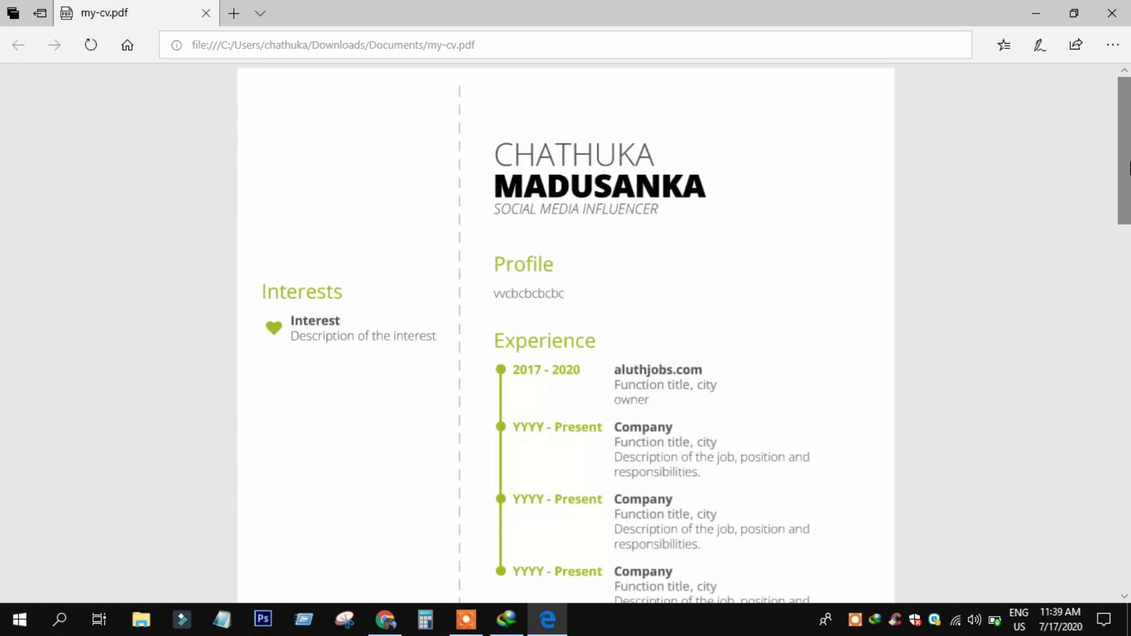